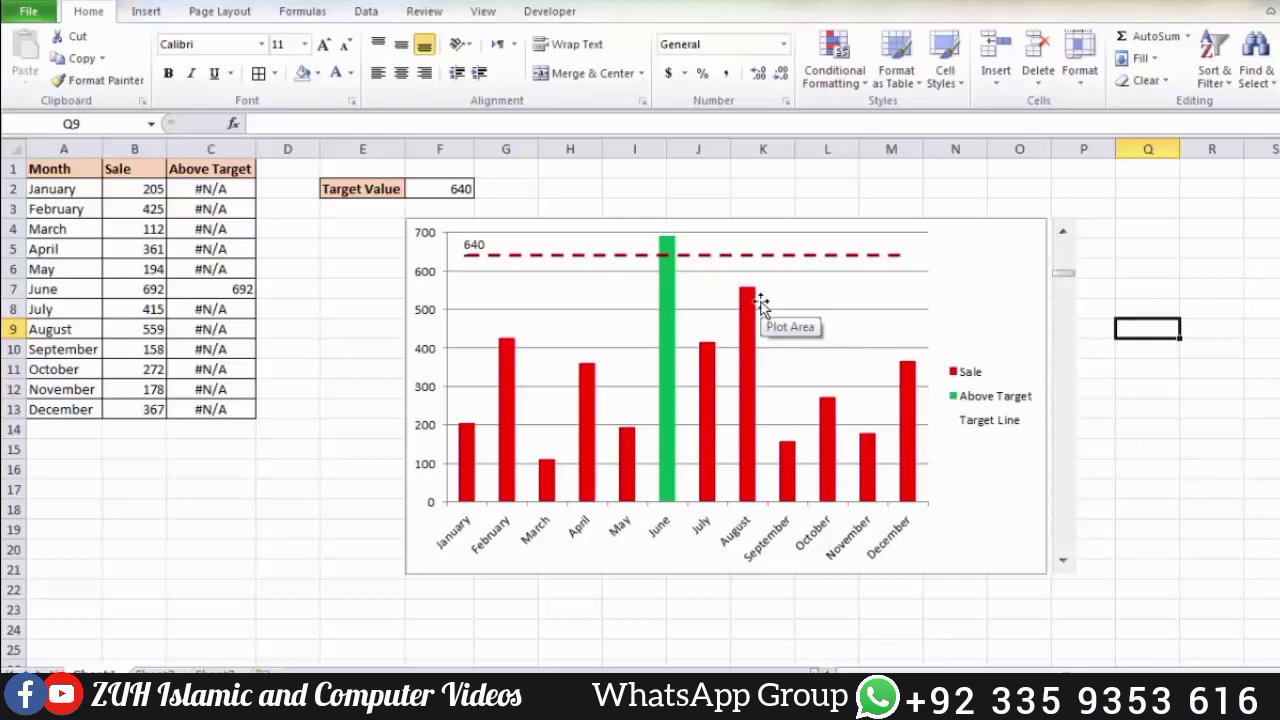
# Step: Copy the Month, Sale and Above Target table (A1:C13) to Sheet2 and add the label "Target Value" in E2
pyautogui.click(294, 492)
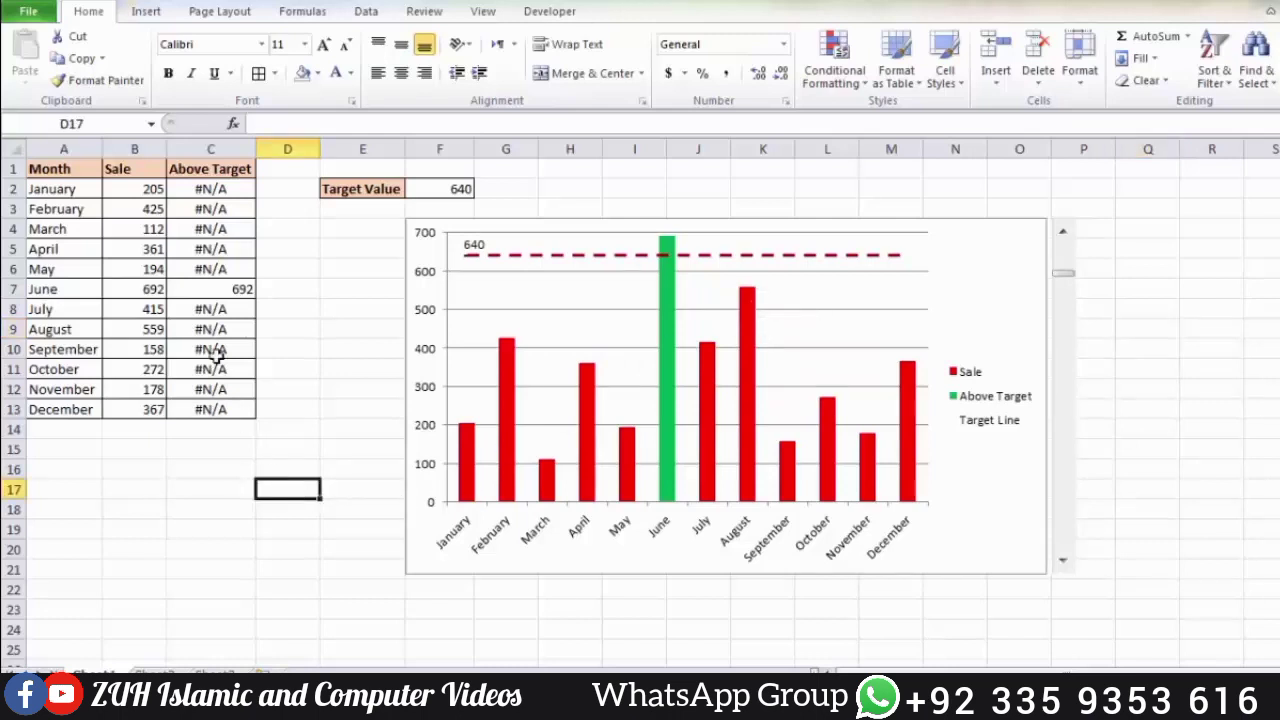
pyautogui.moveTo(68, 169); pyautogui.dragTo(201, 401)
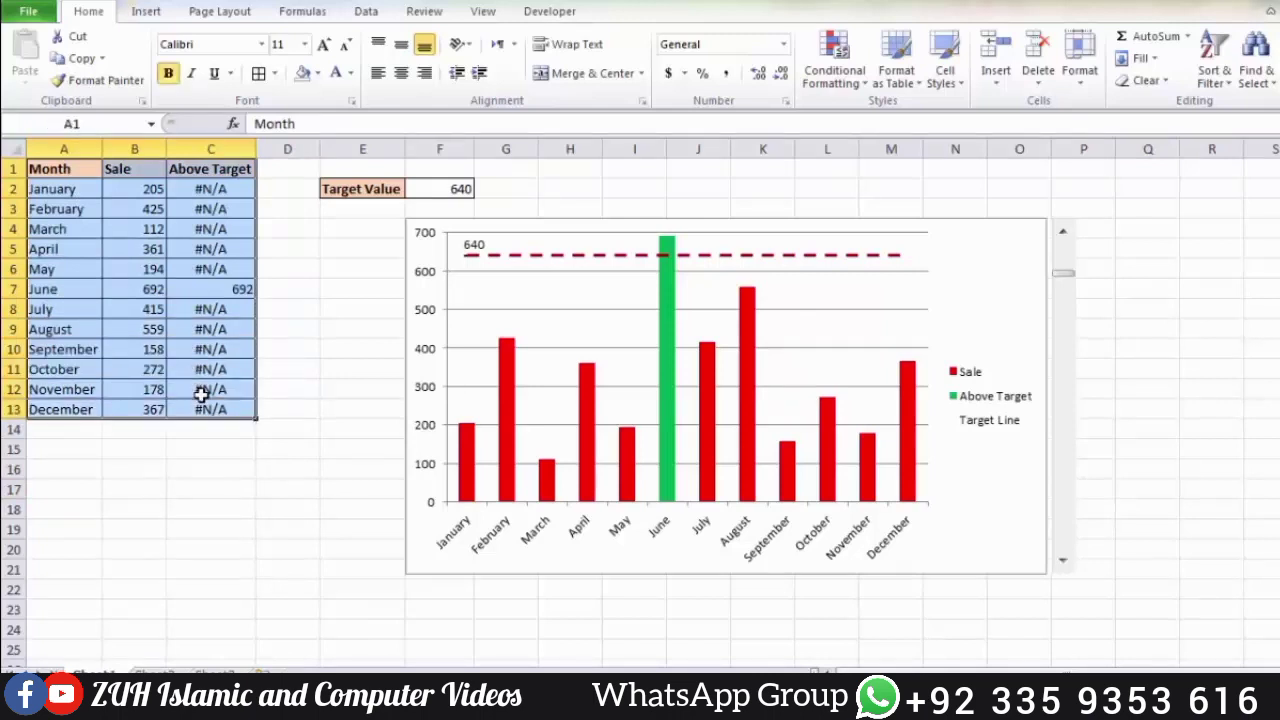
pyautogui.hotkey('ctrl', 'c')
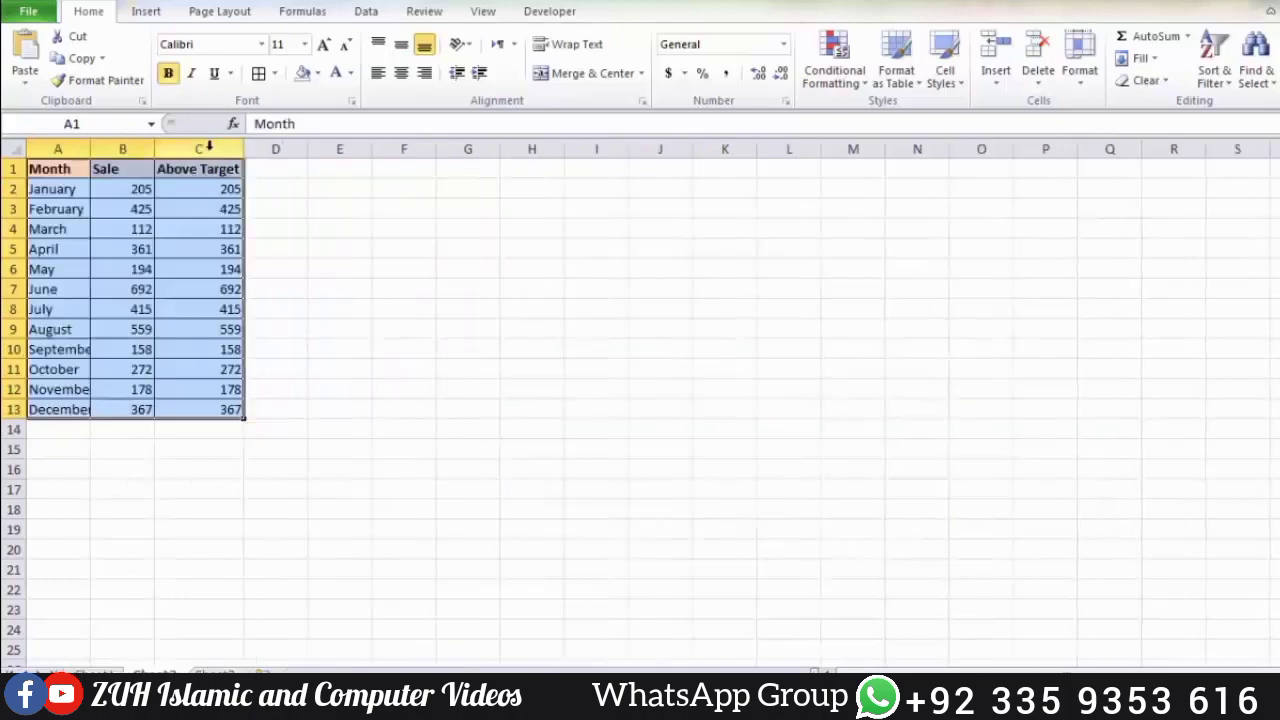
pyautogui.write('Target Value')
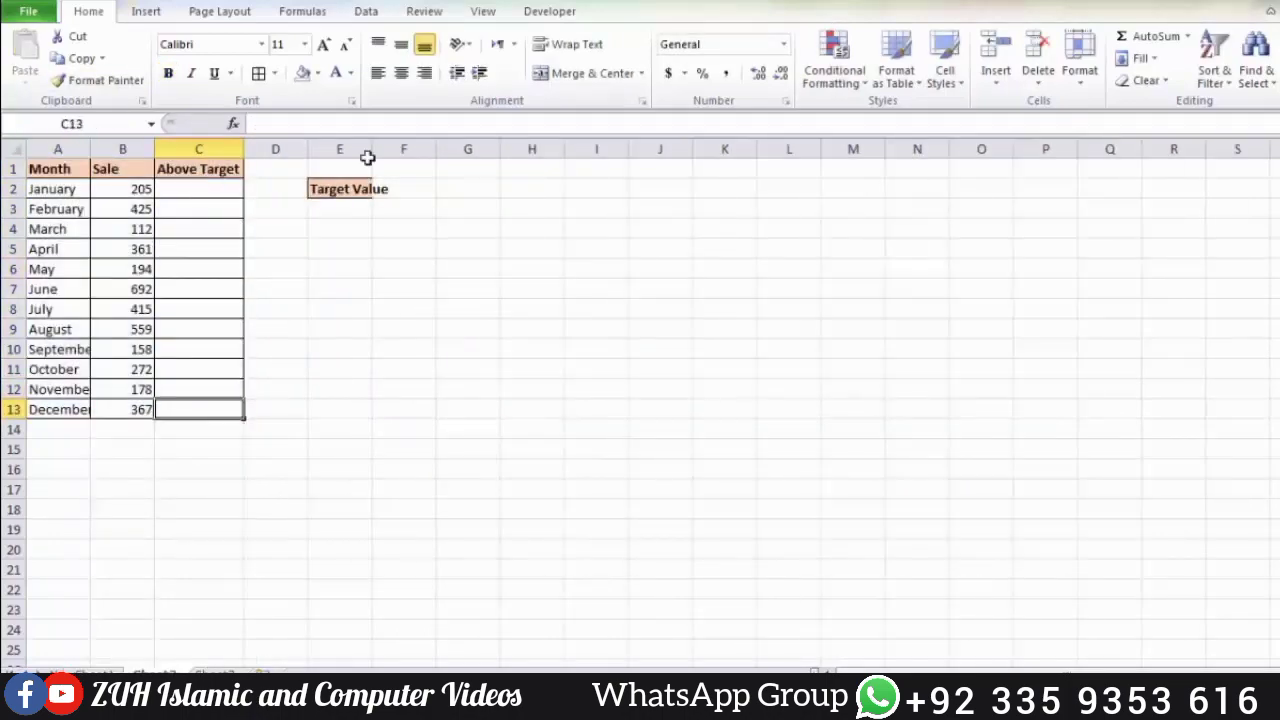
# Step: Begin an IF formula in C2 that tests B2>$F$2 and returns B2 when true
pyautogui.click(199, 189)
pyautogui.write('=')
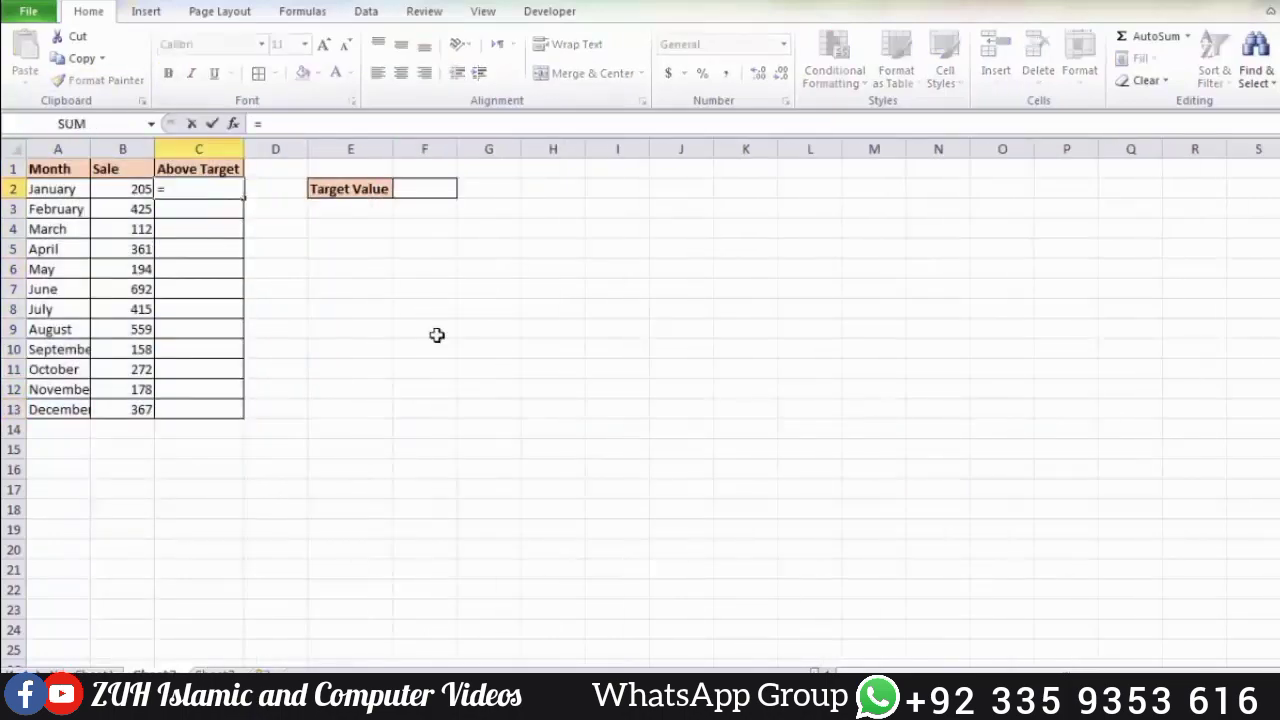
pyautogui.write('if')
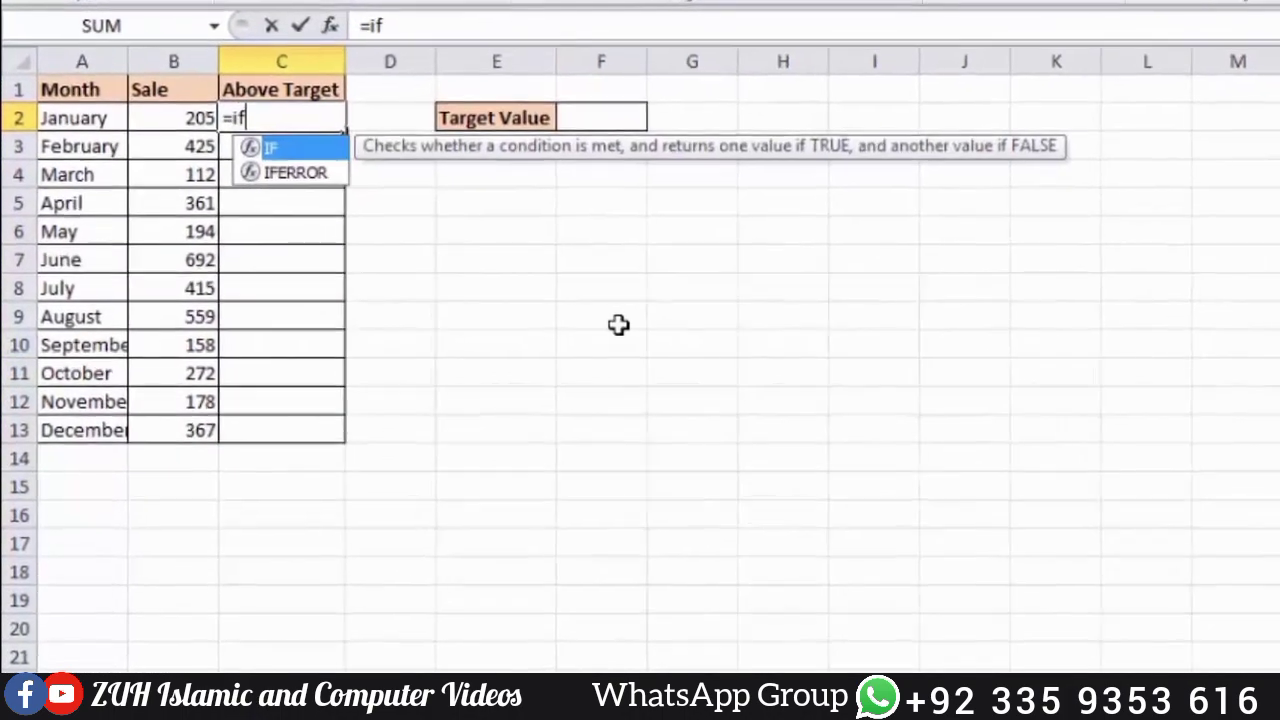
pyautogui.press('Tab')
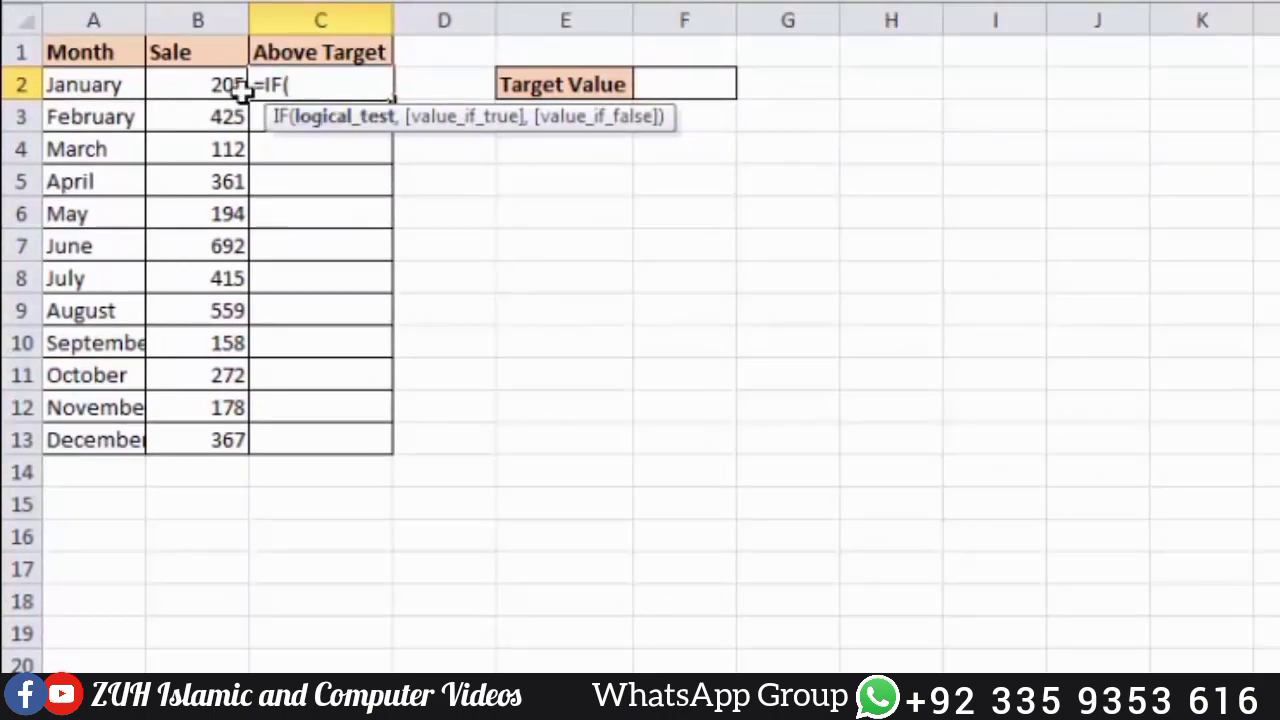
pyautogui.click(229, 86)
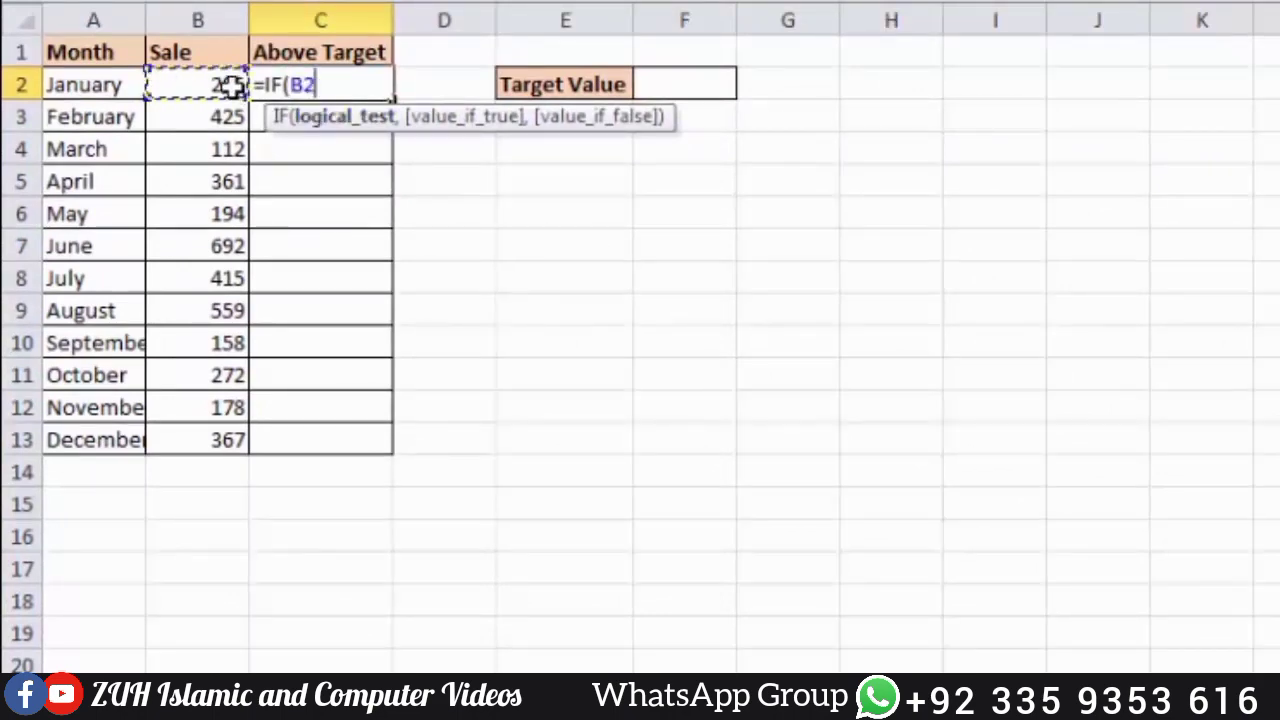
pyautogui.write('>')
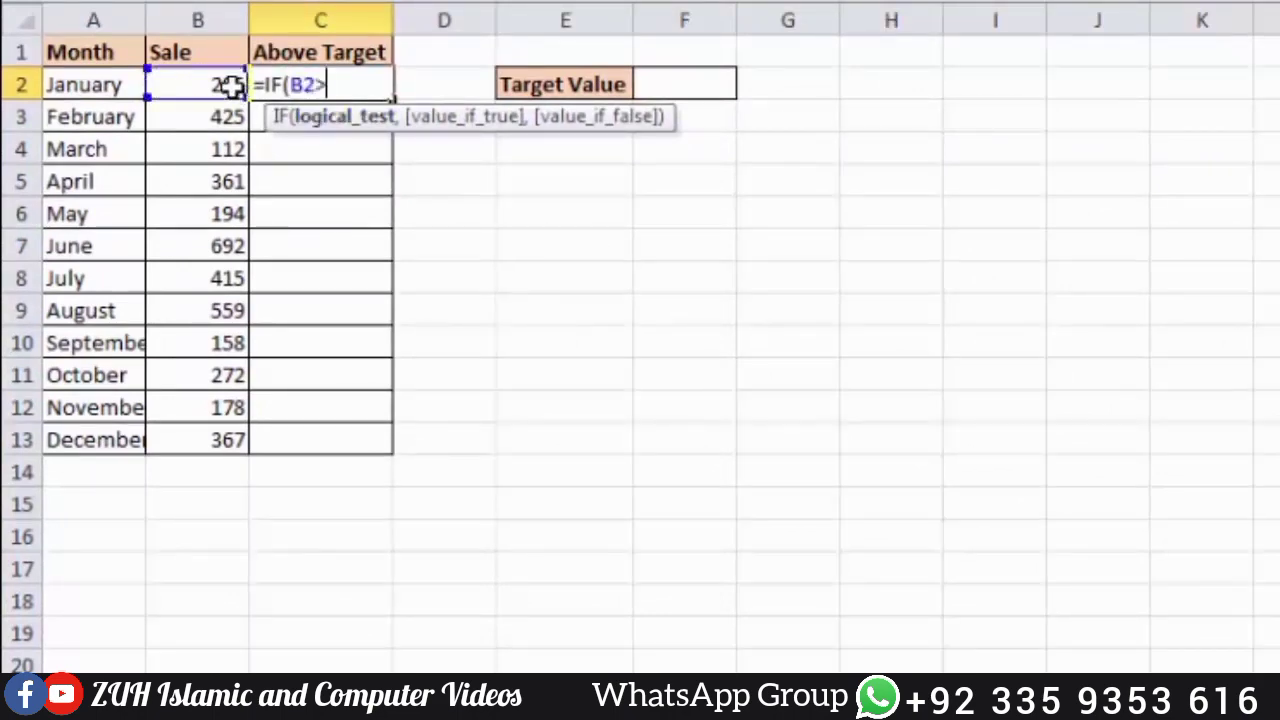
pyautogui.click(677, 85)
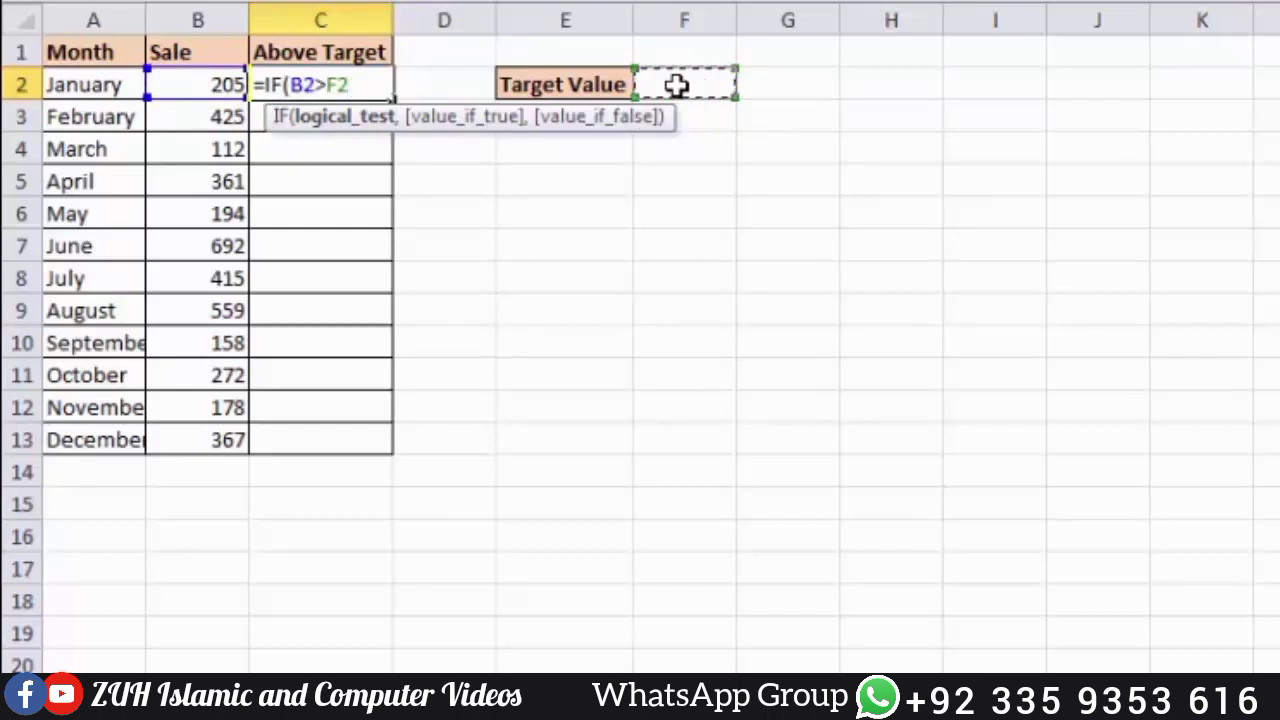
pyautogui.press('F4')
pyautogui.write(',')
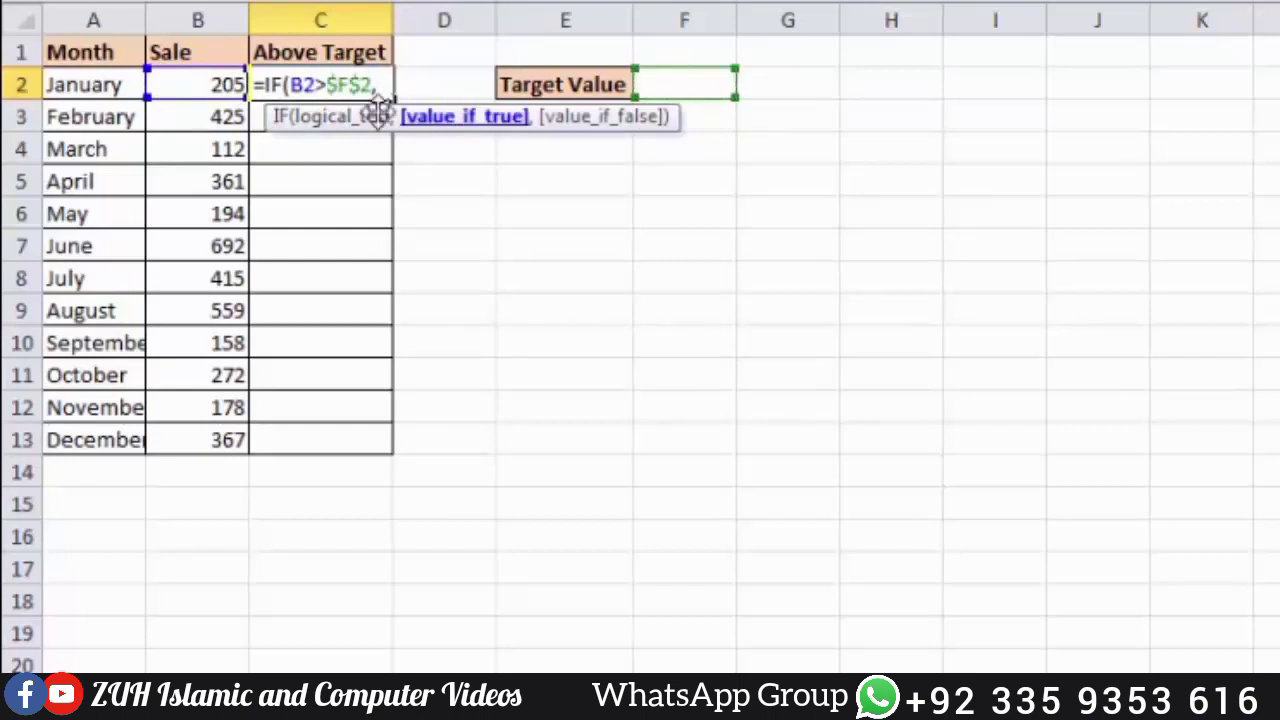
pyautogui.click(229, 84)
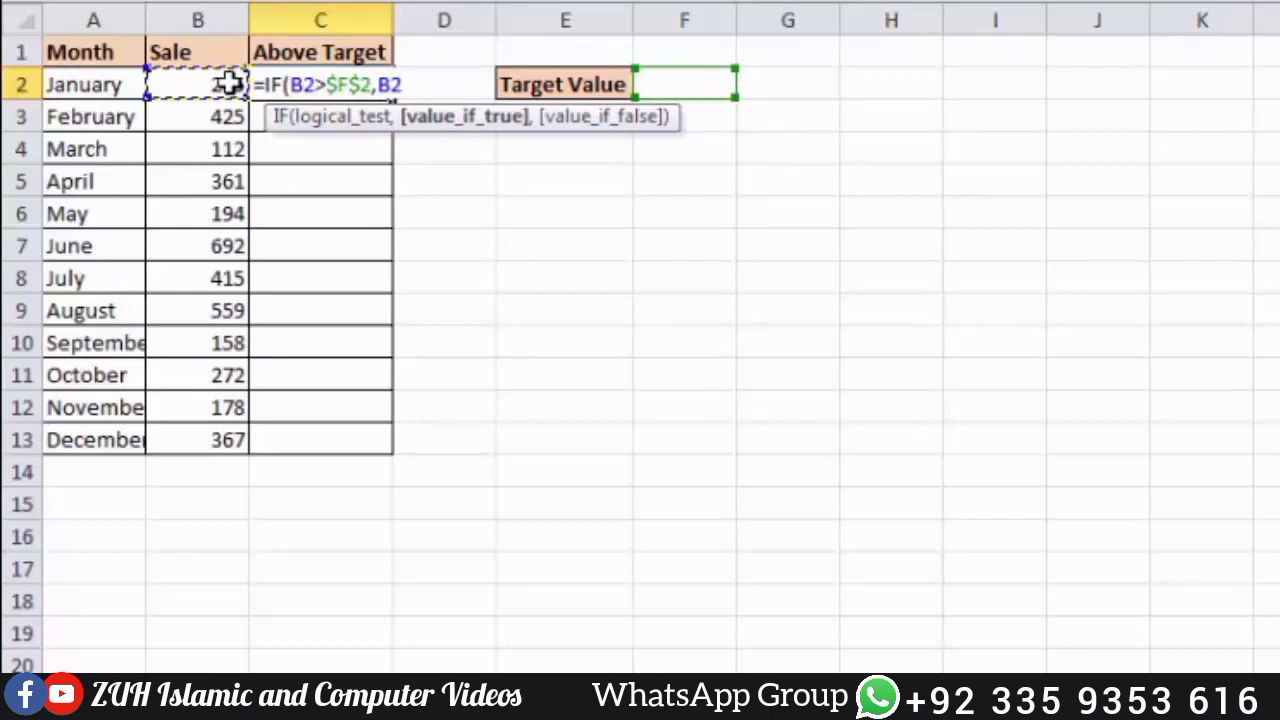
pyautogui.write(',')
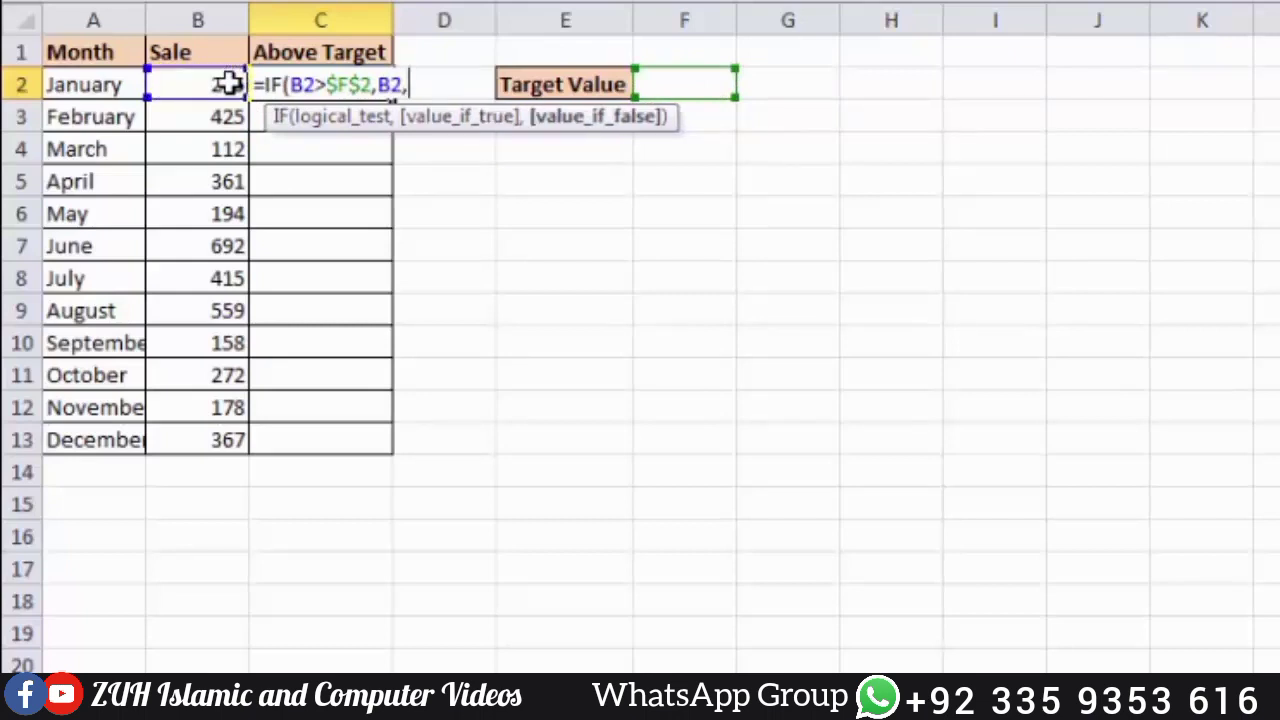
pyautogui.write('0')
pyautogui.press('BackSpace')
pyautogui.write('no')
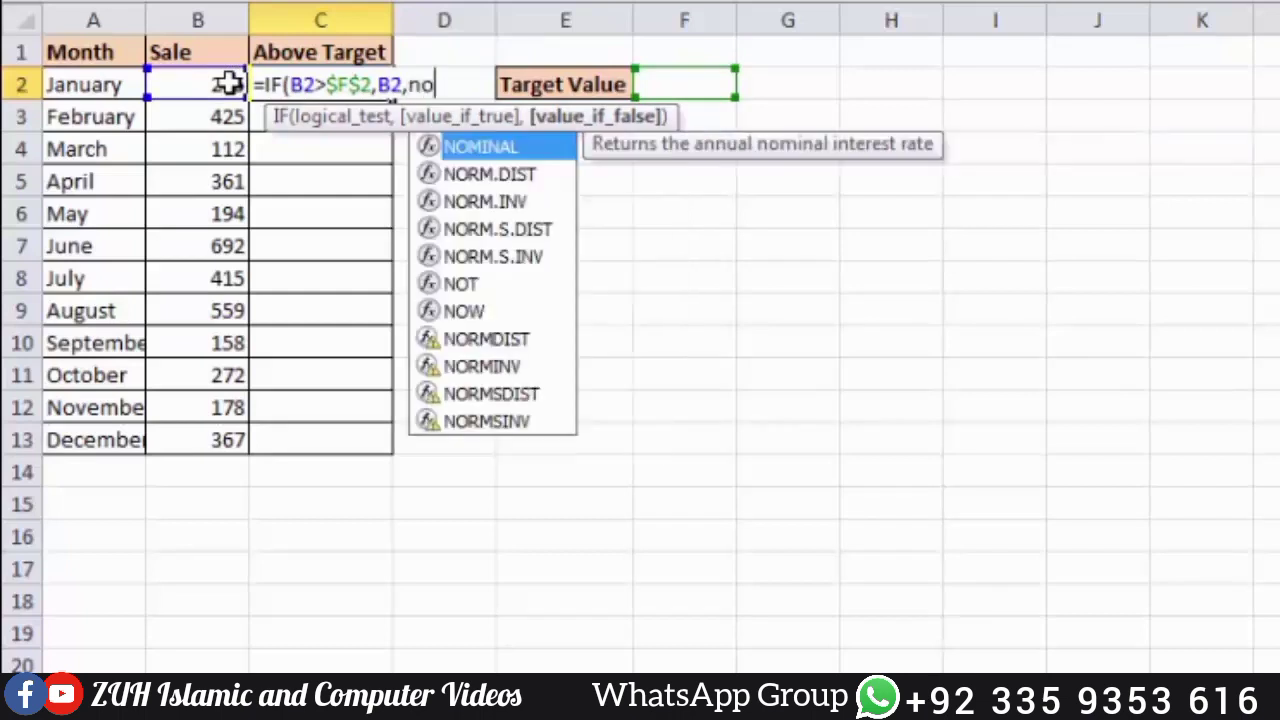
pyautogui.press('Tab')
pyautogui.press('BackSpace')
pyautogui.press('BackSpace')
pyautogui.press('BackSpace')
pyautogui.press('BackSpace')
pyautogui.press('BackSpace')
pyautogui.press('BackSpace')
pyautogui.press('BackSpace')
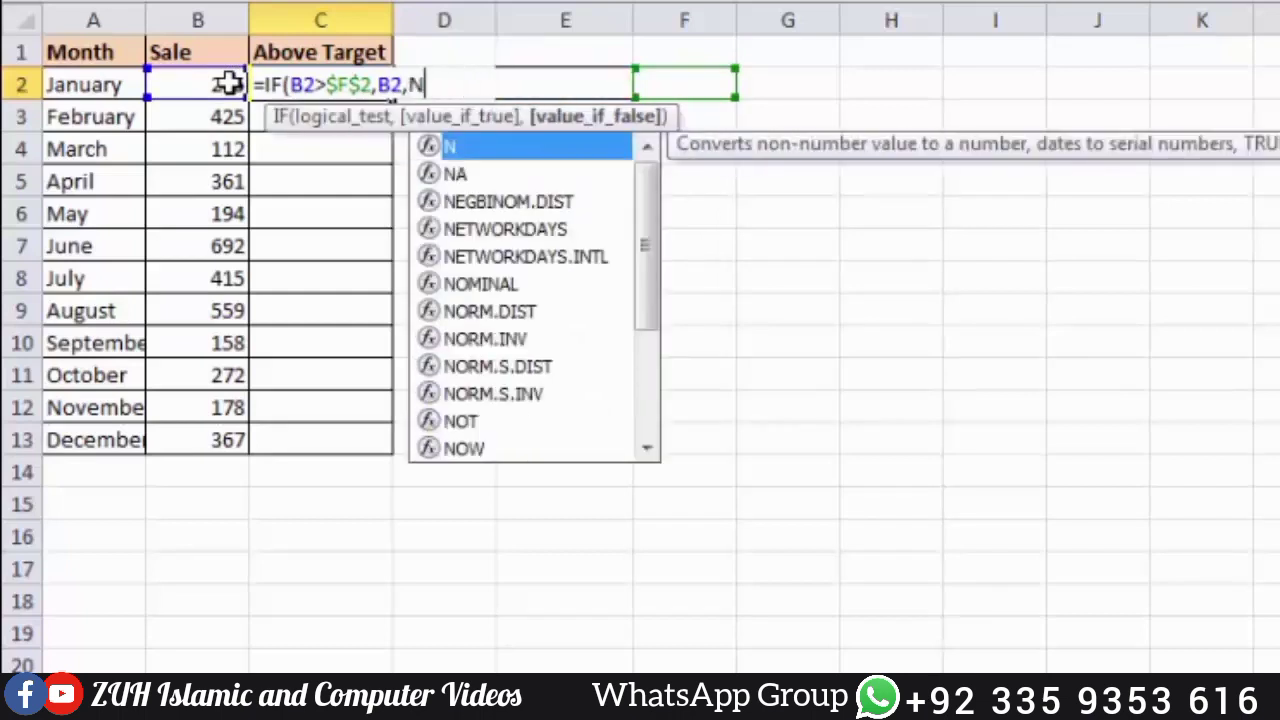
# Step: Complete the C2 formula with NA() as the false value, giving =IF(B2>$F$2,B2,NA())
pyautogui.write('a')
pyautogui.press('Escape')
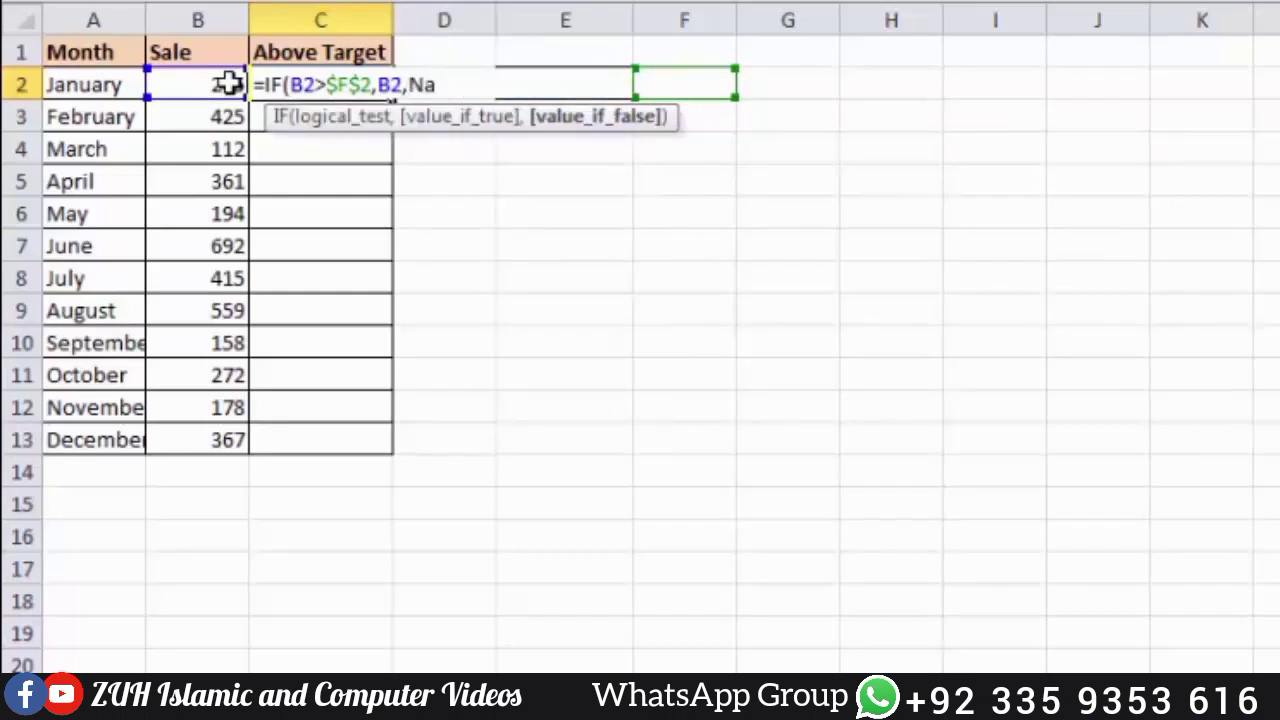
pyautogui.write('())')
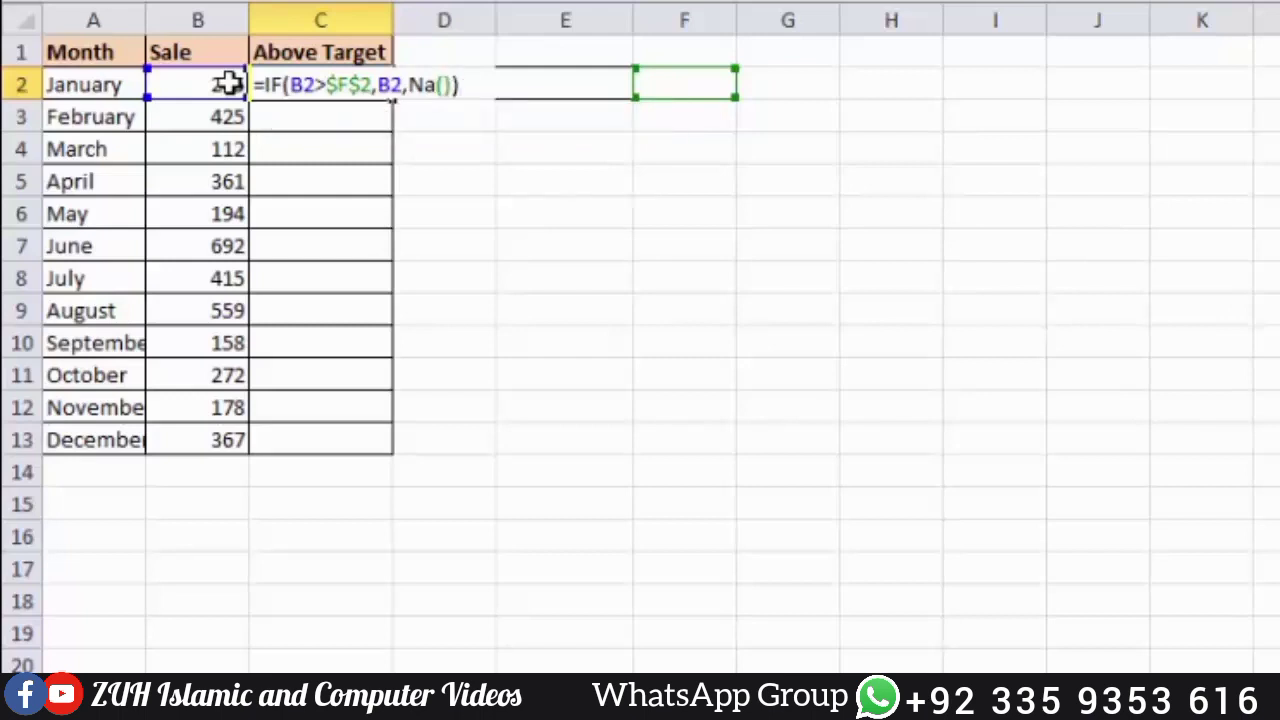
pyautogui.press('Return')
pyautogui.press('Up')
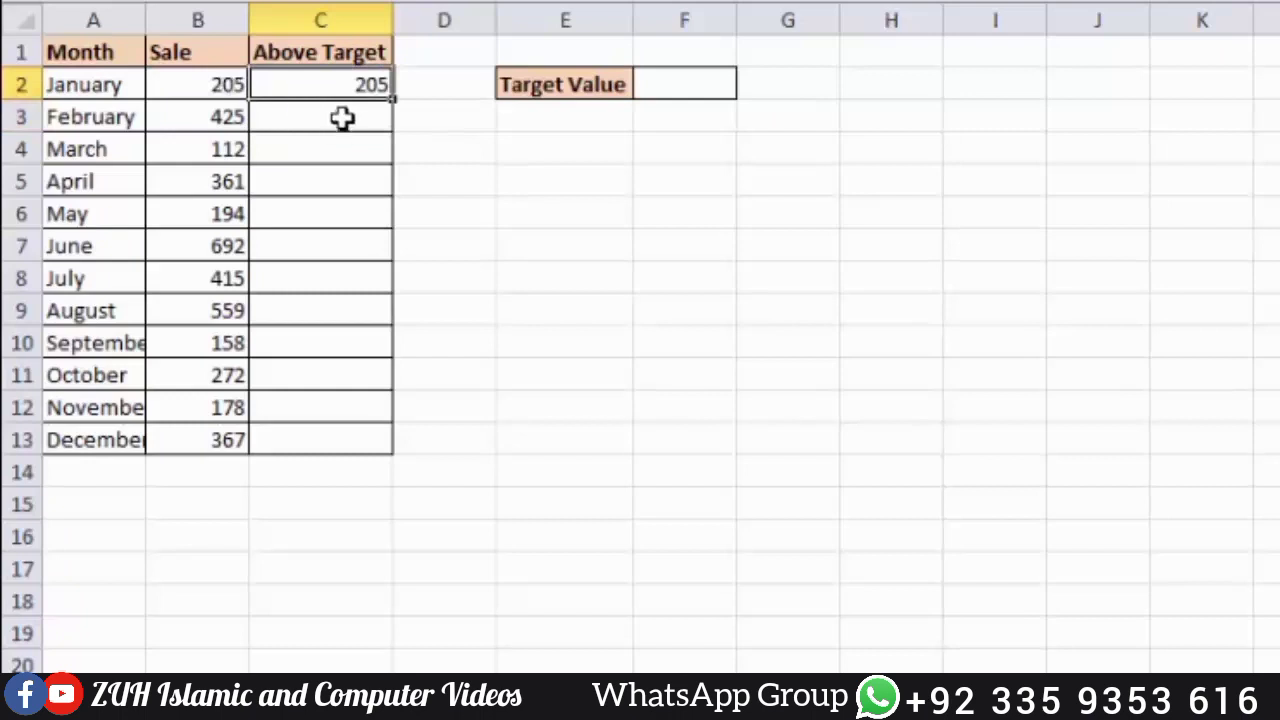
# Step: Fill the Above Target formula from C2 down to C13
pyautogui.doubleClick(390, 96)
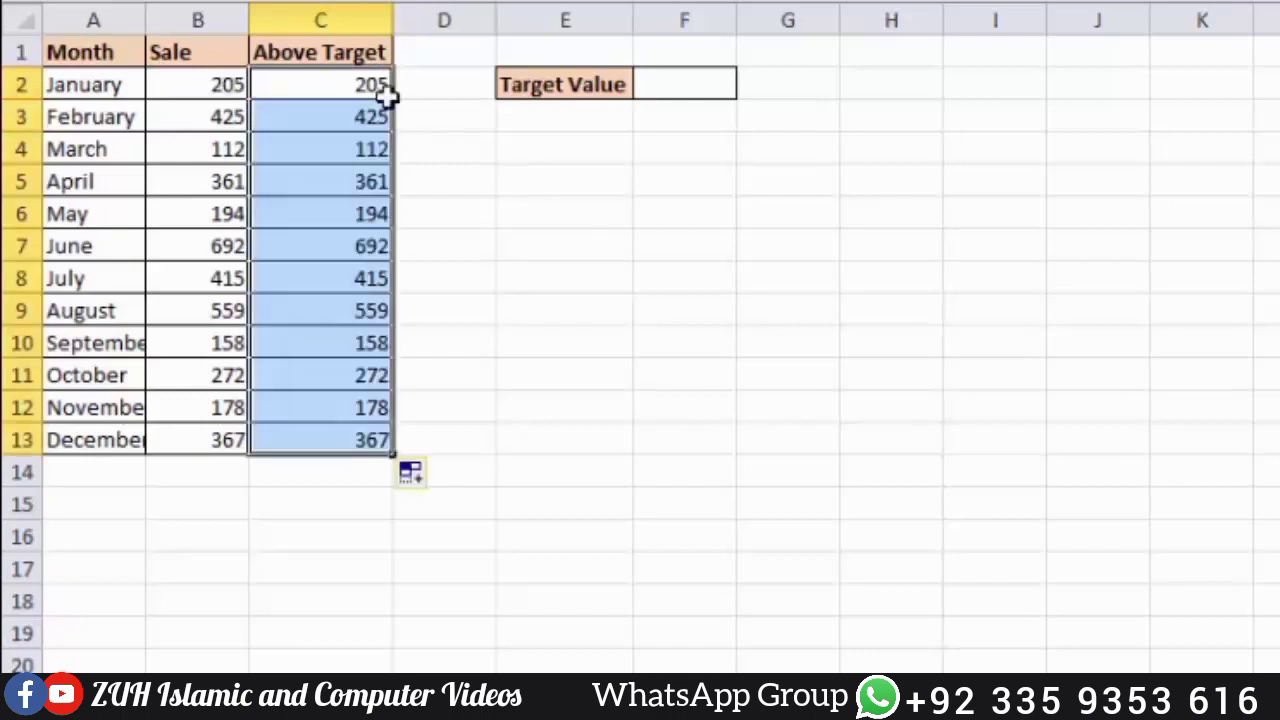
pyautogui.click(515, 181)
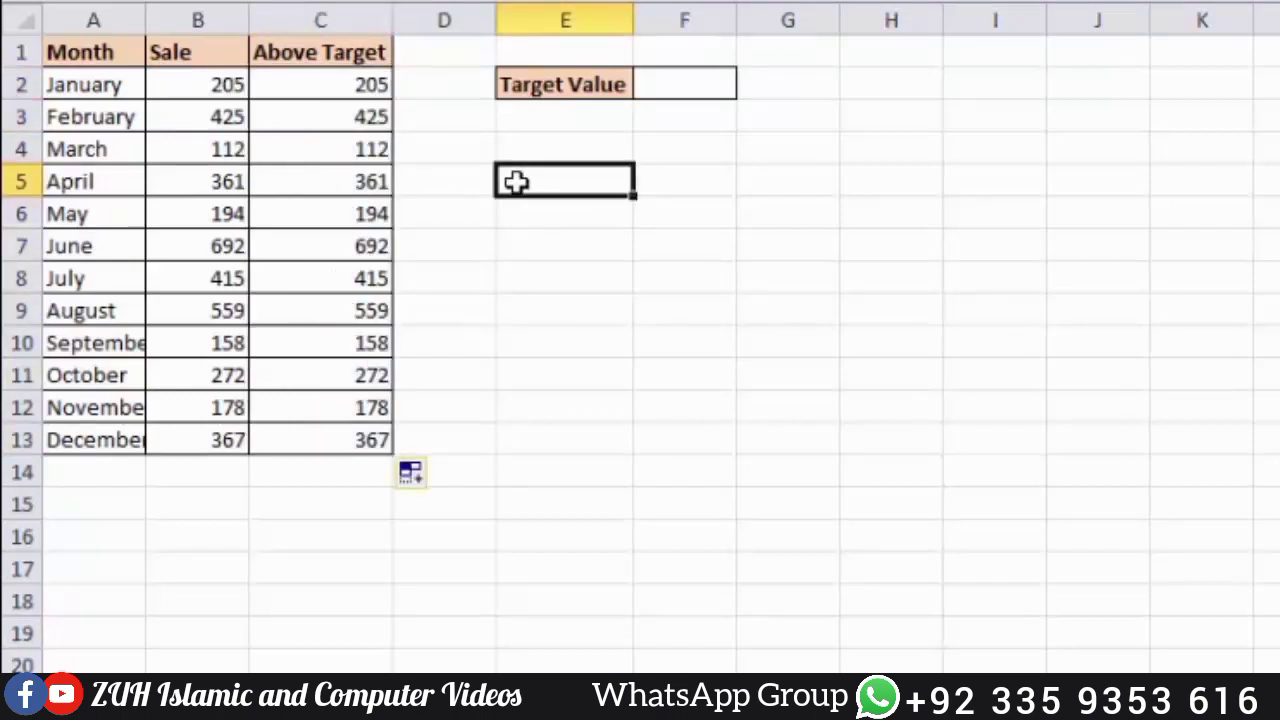
pyautogui.moveTo(363, 84); pyautogui.dragTo(354, 430)
# Step: Set the target value in F2 to 300
pyautogui.click(648, 85)
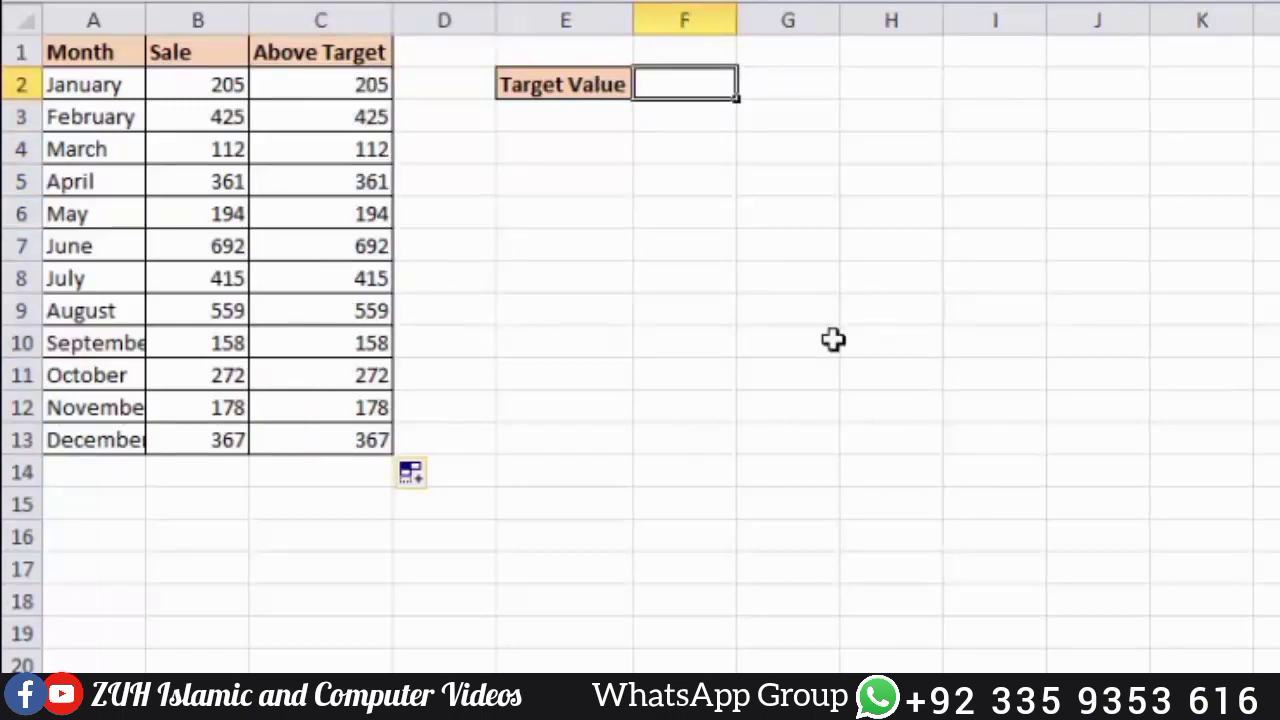
pyautogui.write('300')
pyautogui.press('Return')
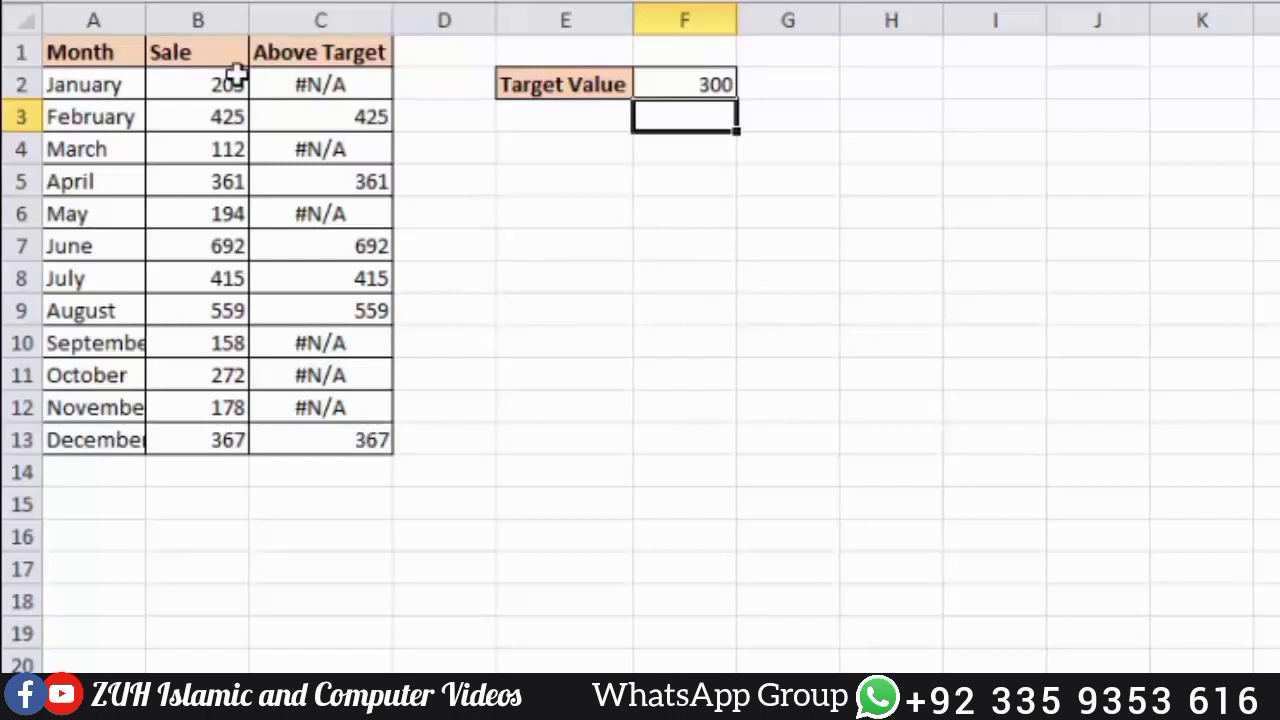
# Step: Insert a 2-D clustered column chart from A1:C13, then move it just below the Target Value cells and enlarge it
pyautogui.moveTo(123, 51); pyautogui.dragTo(366, 445)
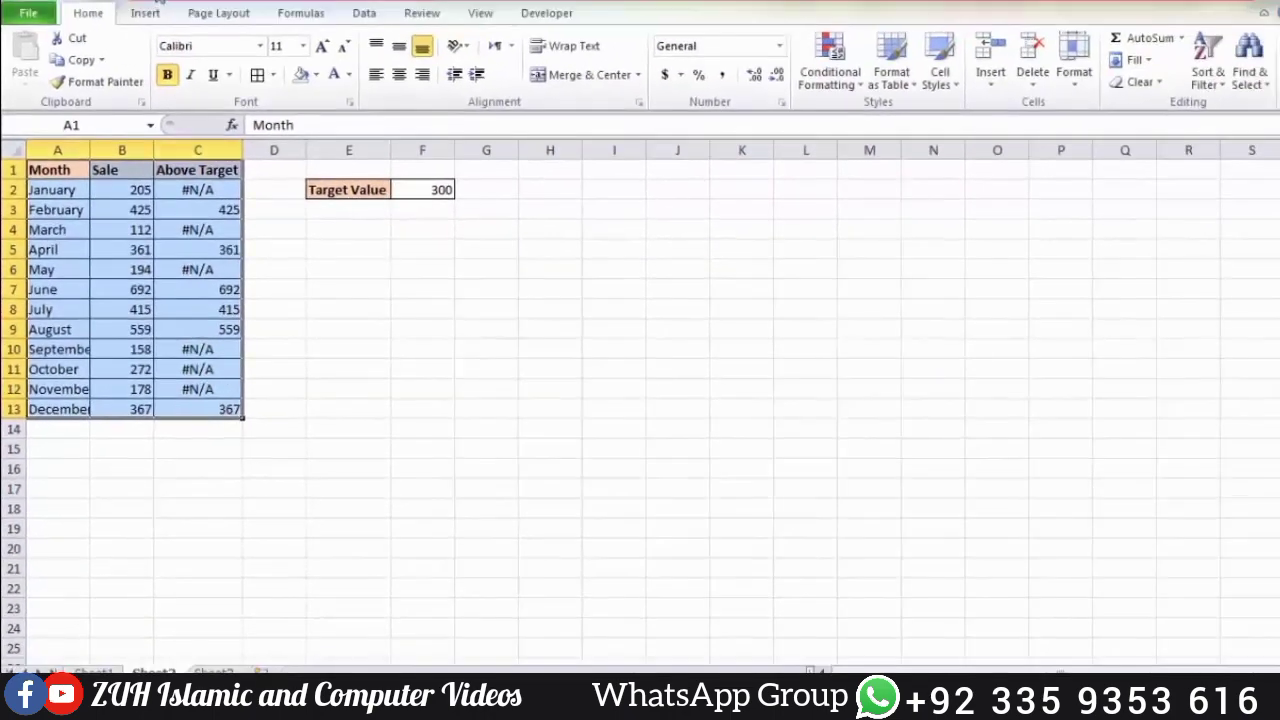
pyautogui.click(145, 13)
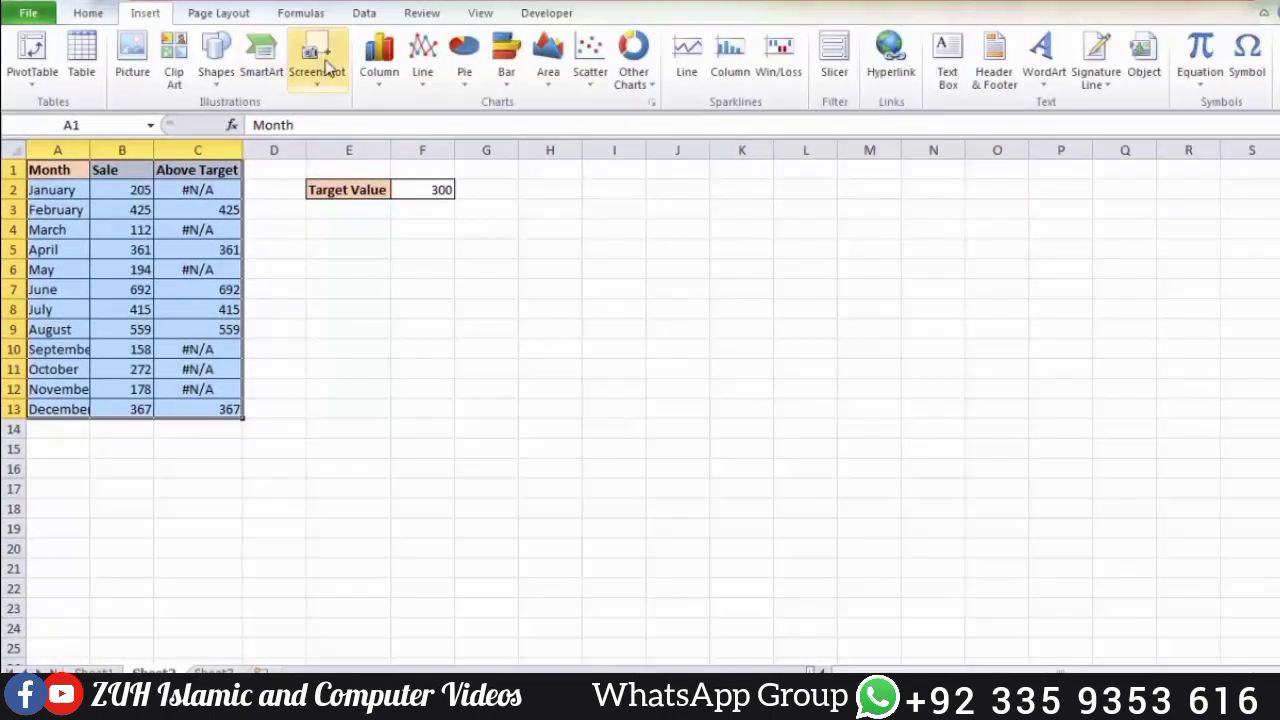
pyautogui.click(379, 60)
pyautogui.click(387, 143)
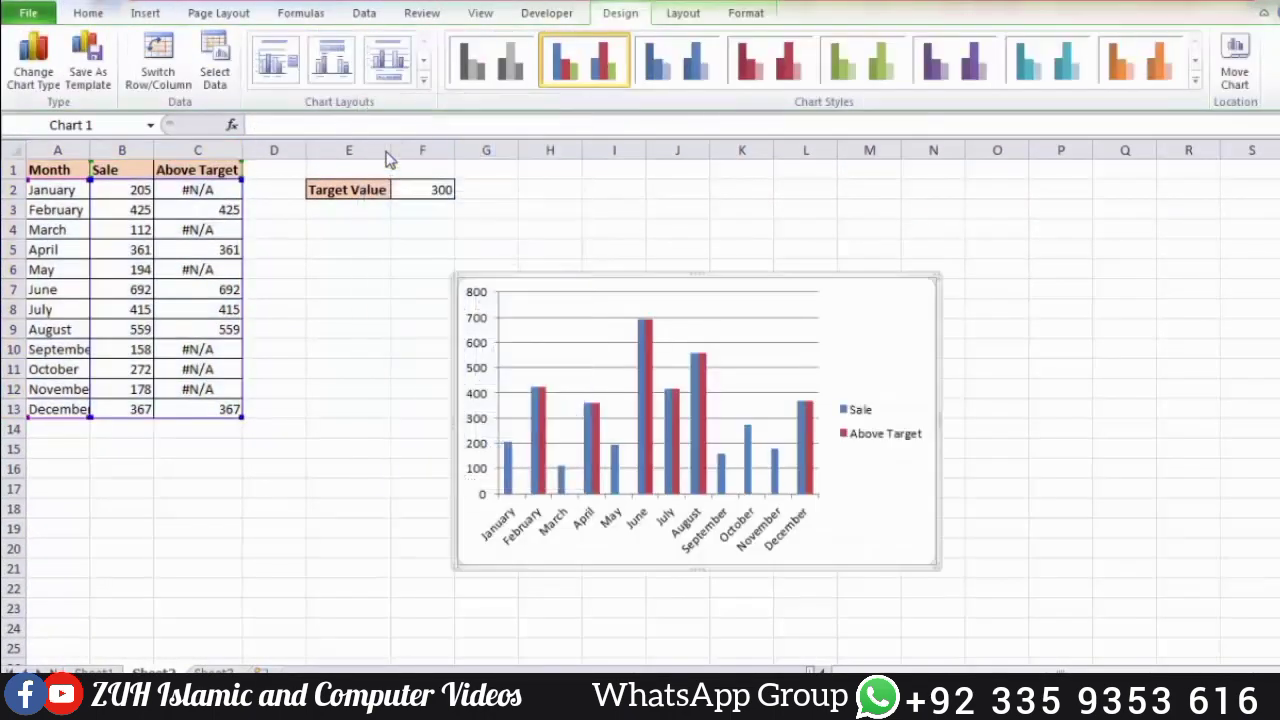
pyautogui.moveTo(543, 283); pyautogui.dragTo(492, 214)
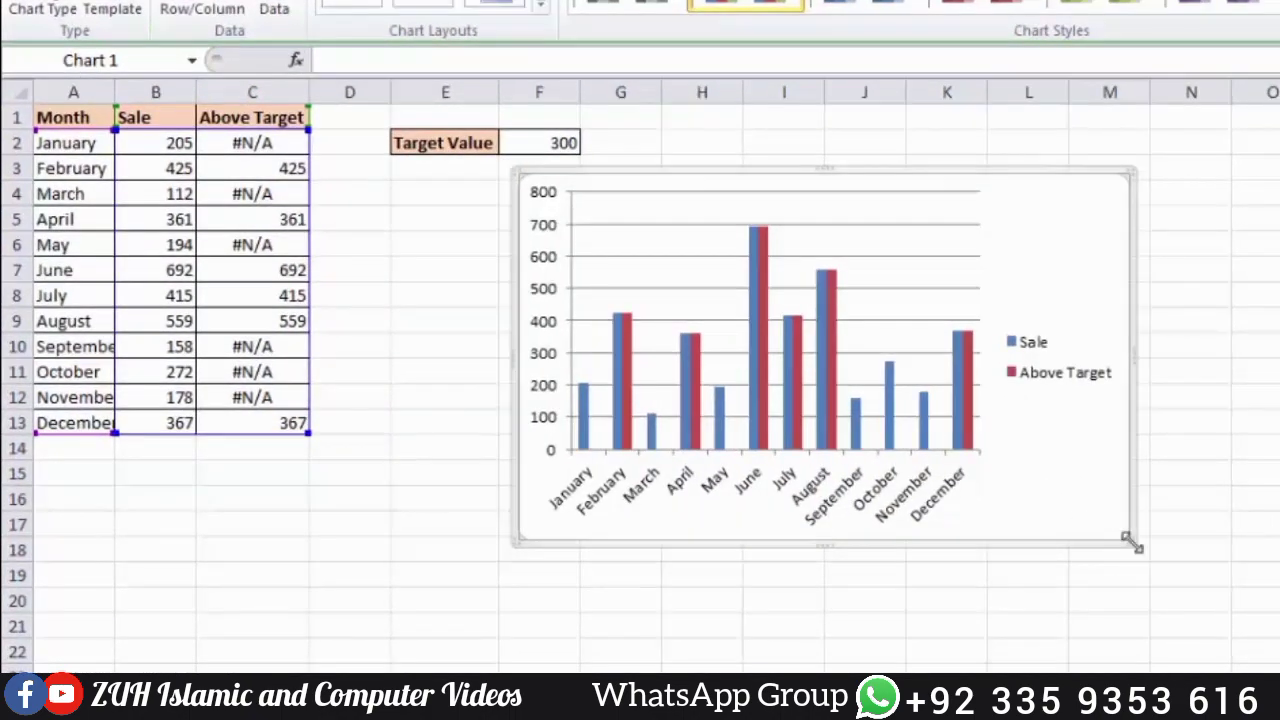
pyautogui.moveTo(1130, 541); pyautogui.dragTo(1279, 625)
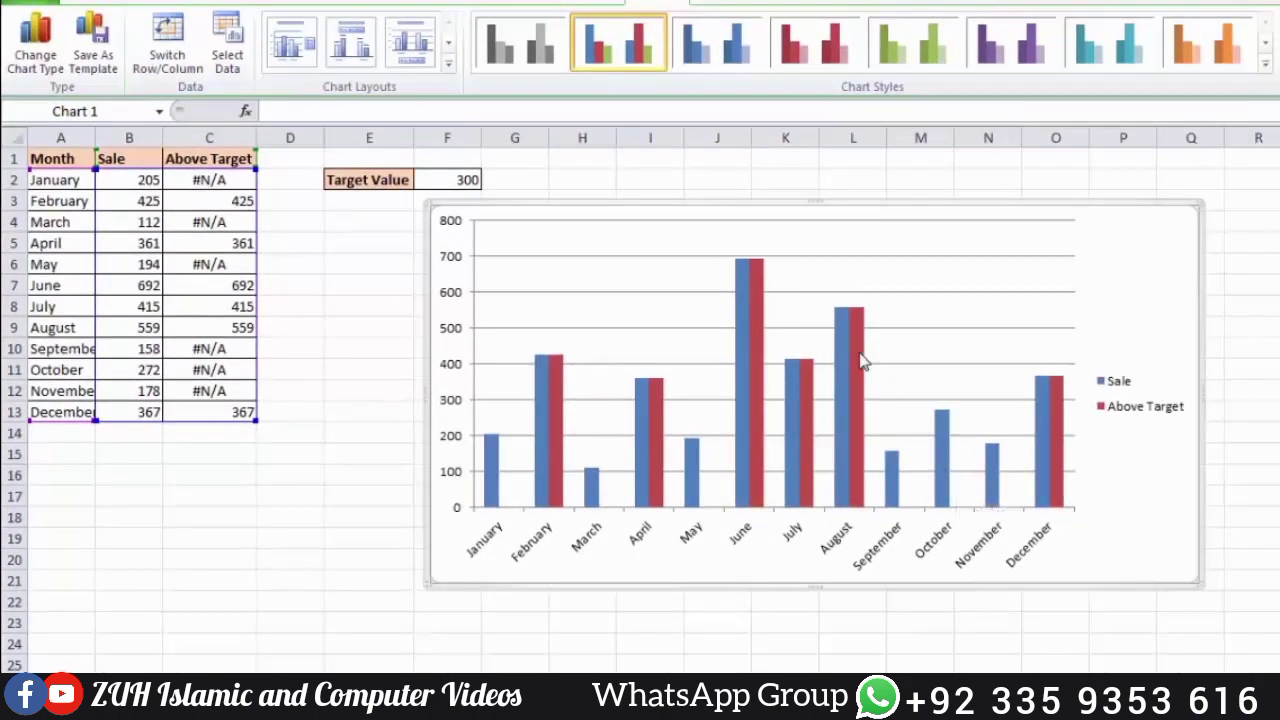
# Step: Set the series overlap of the Above Target columns to 100%
pyautogui.moveTo(862, 403)
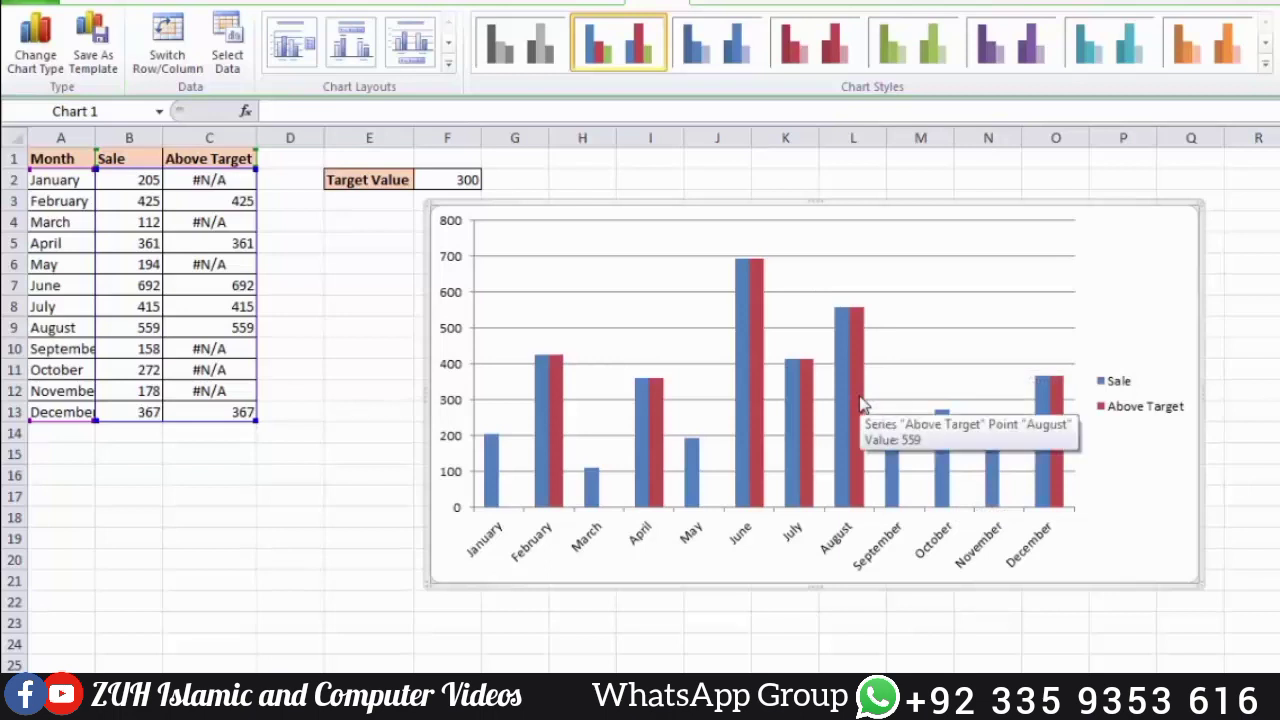
pyautogui.click(862, 403)
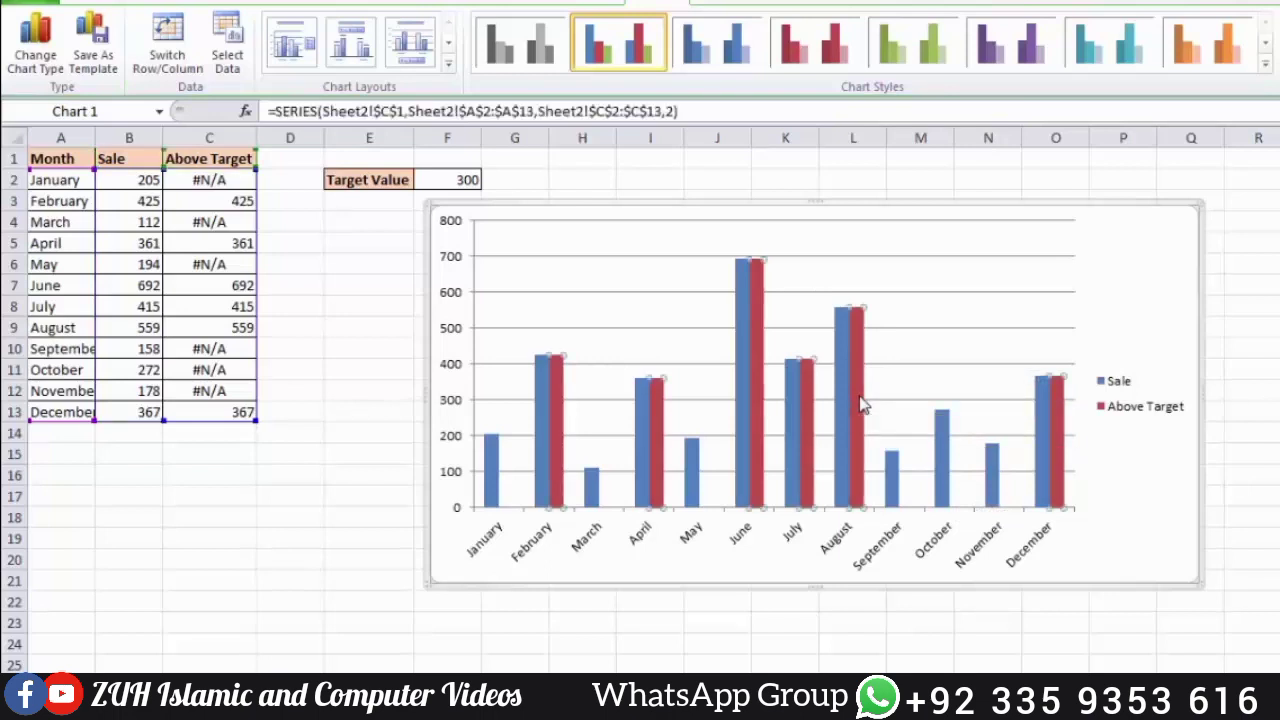
pyautogui.rightClick(862, 403)
pyautogui.click(925, 580)
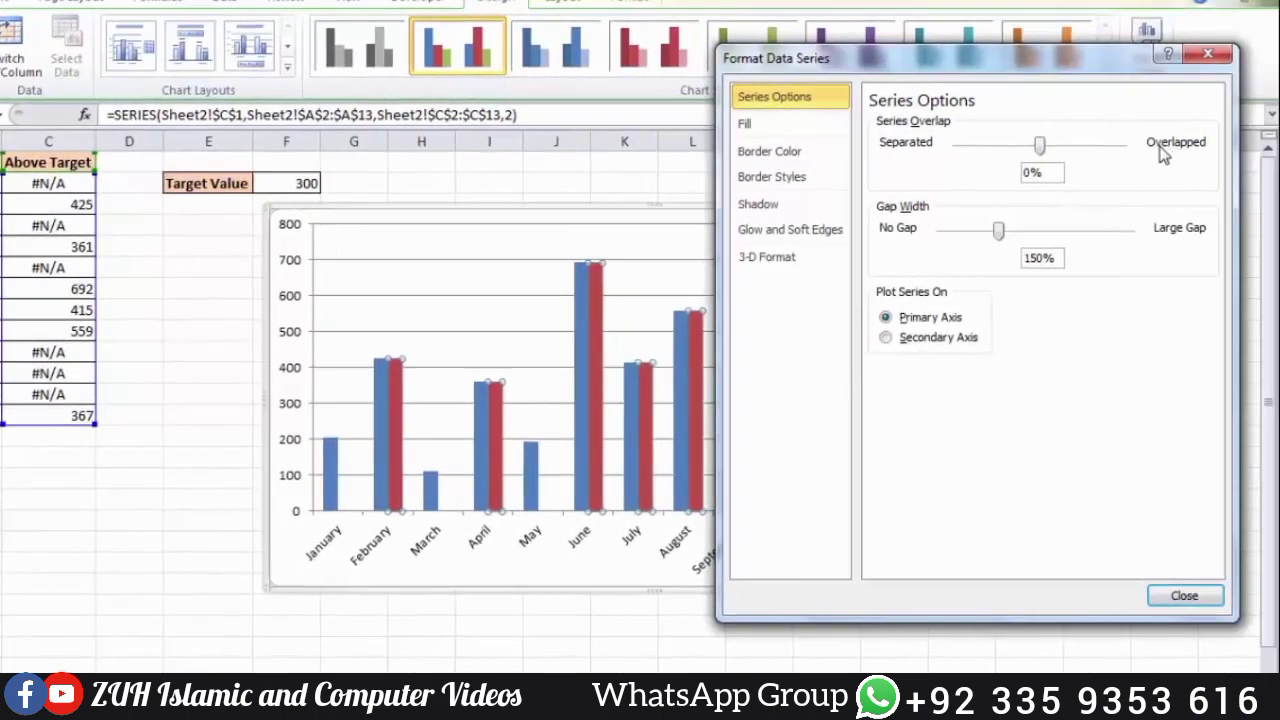
pyautogui.moveTo(1040, 146); pyautogui.dragTo(1145, 152)
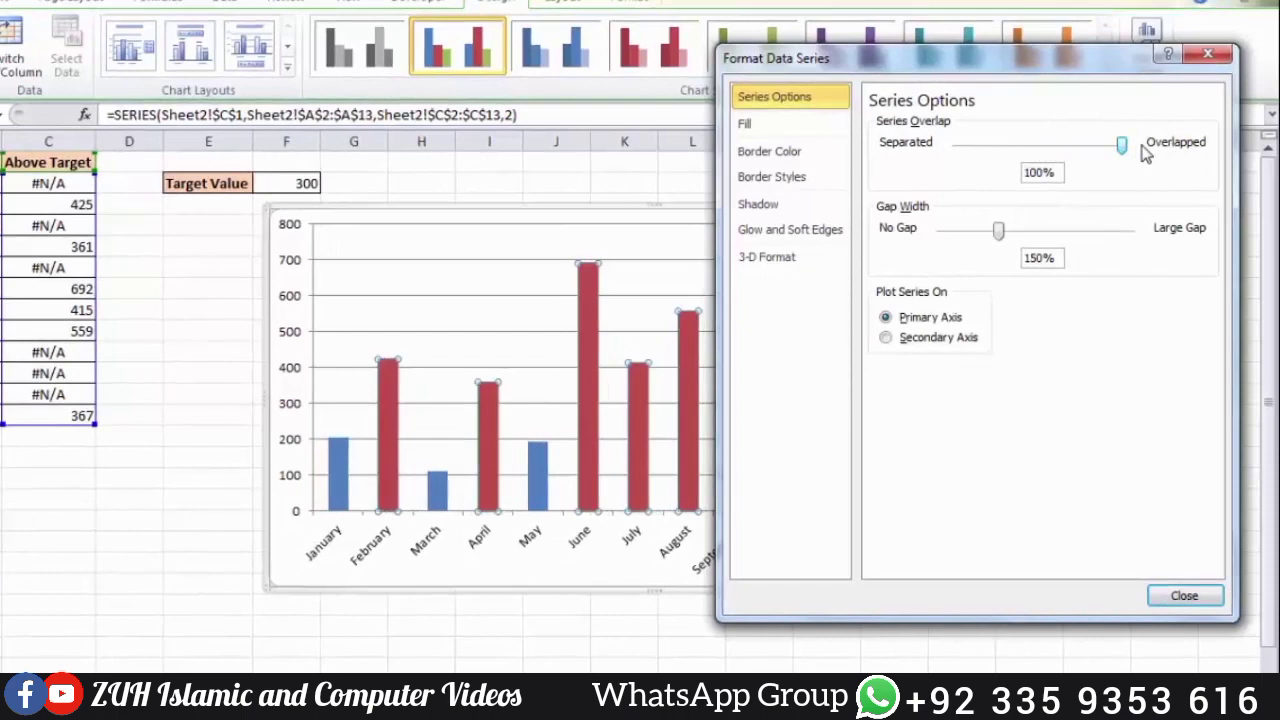
# Step: Give the Above Target series a solid fill in standard green
pyautogui.click(768, 130)
pyautogui.click(874, 145)
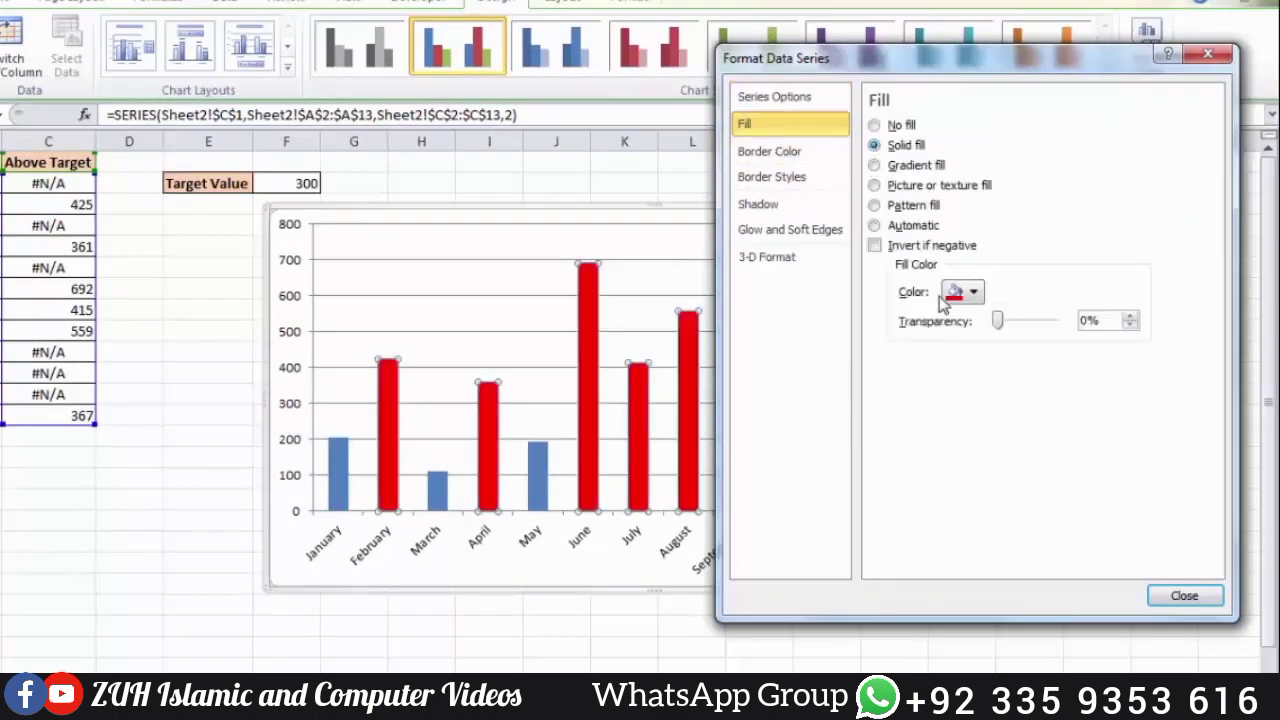
pyautogui.click(966, 292)
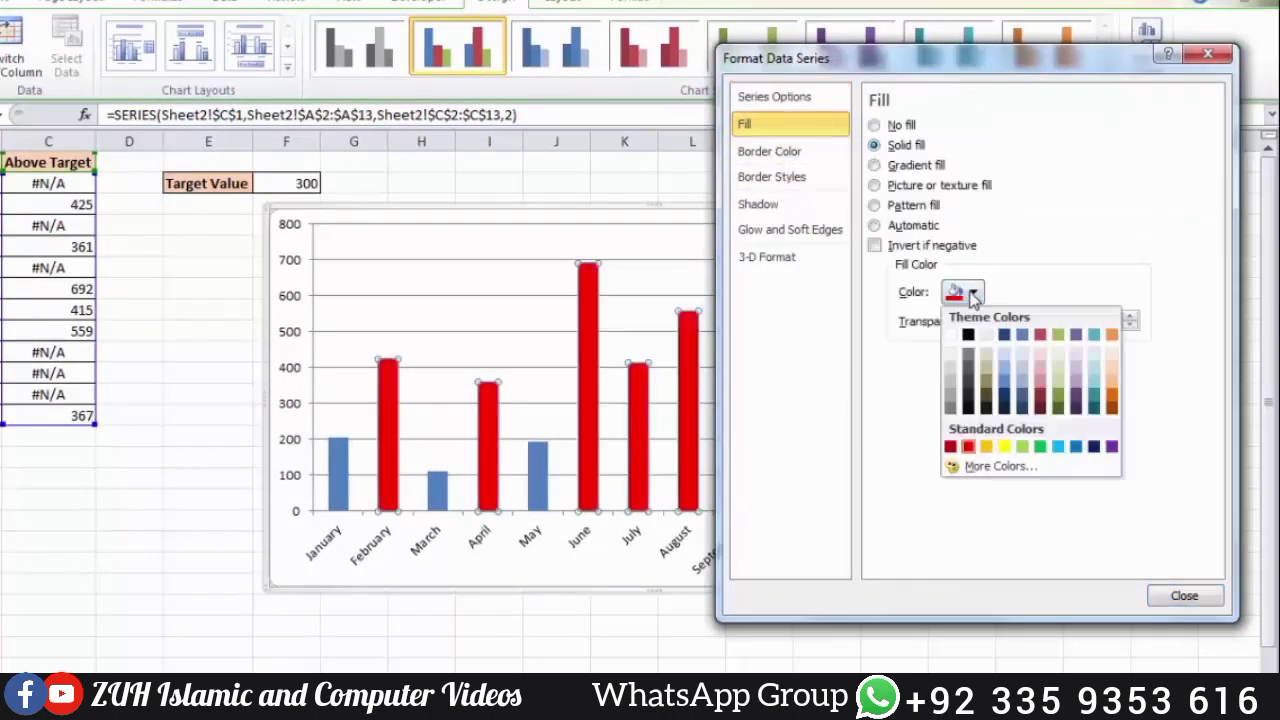
pyautogui.click(1040, 447)
# Step: Give the Sale series a solid fill in standard red
pyautogui.click(537, 470)
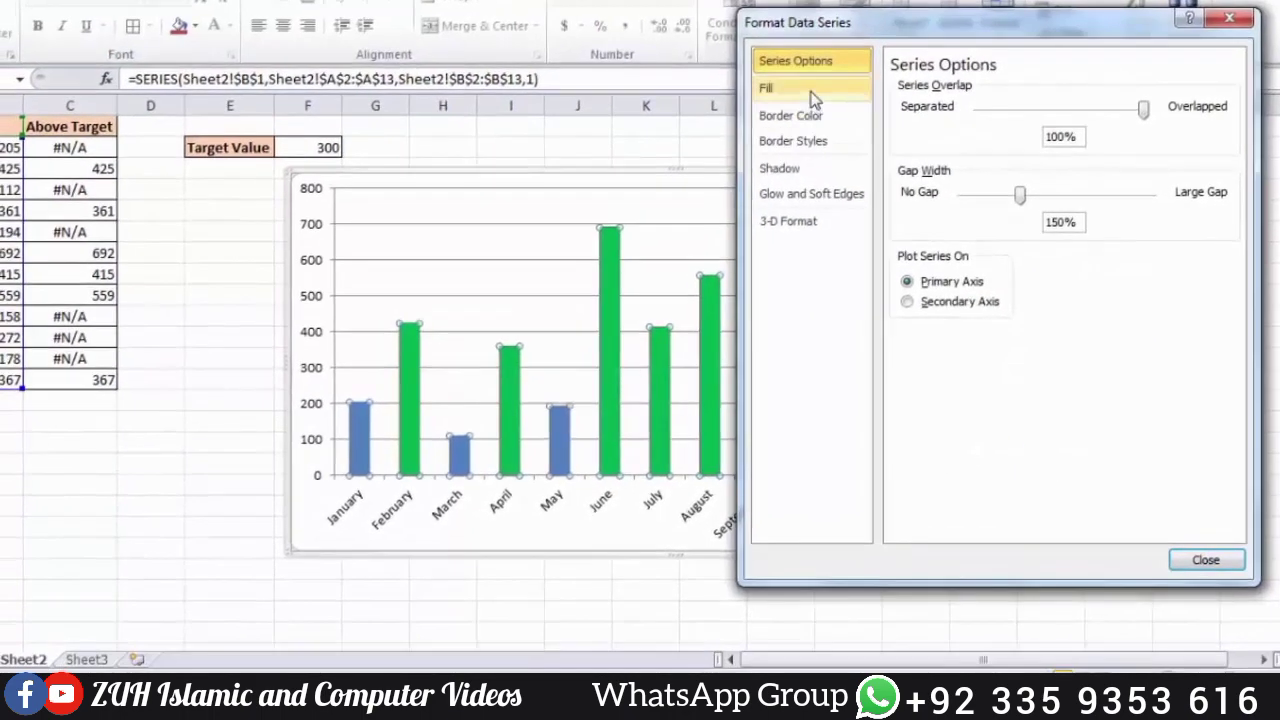
pyautogui.click(745, 124)
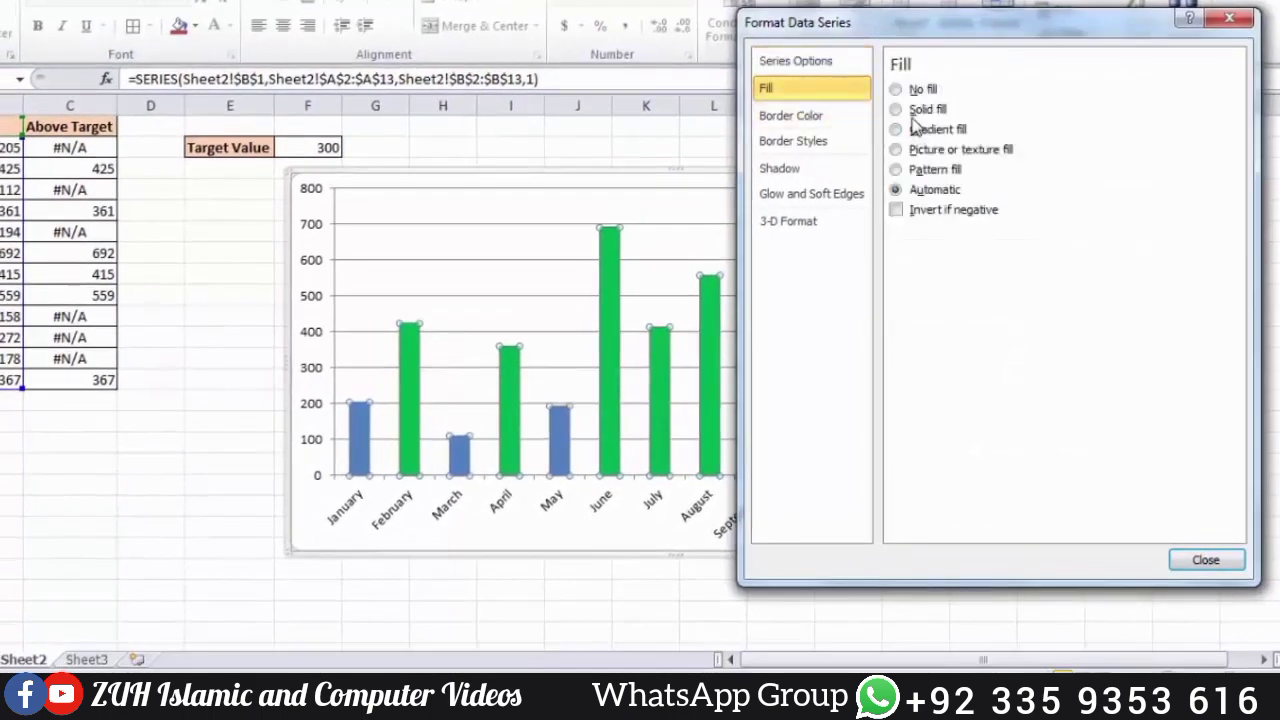
pyautogui.click(920, 110)
pyautogui.click(985, 256)
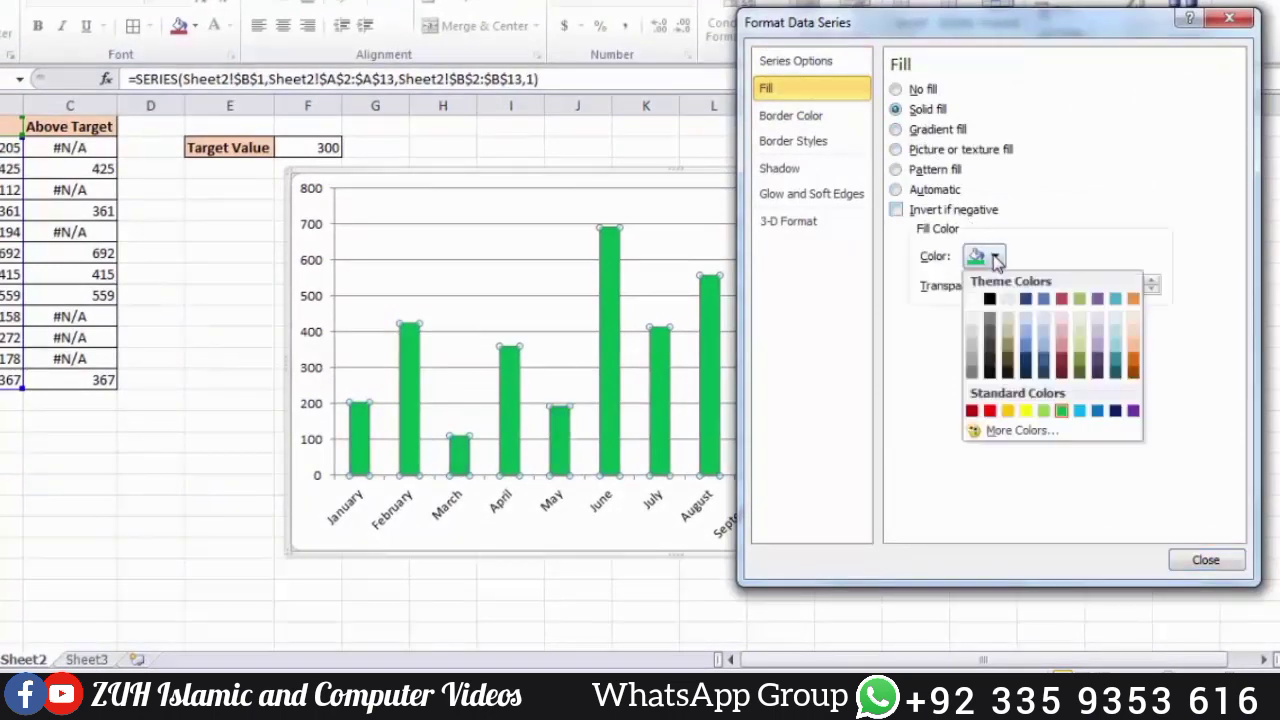
pyautogui.click(993, 411)
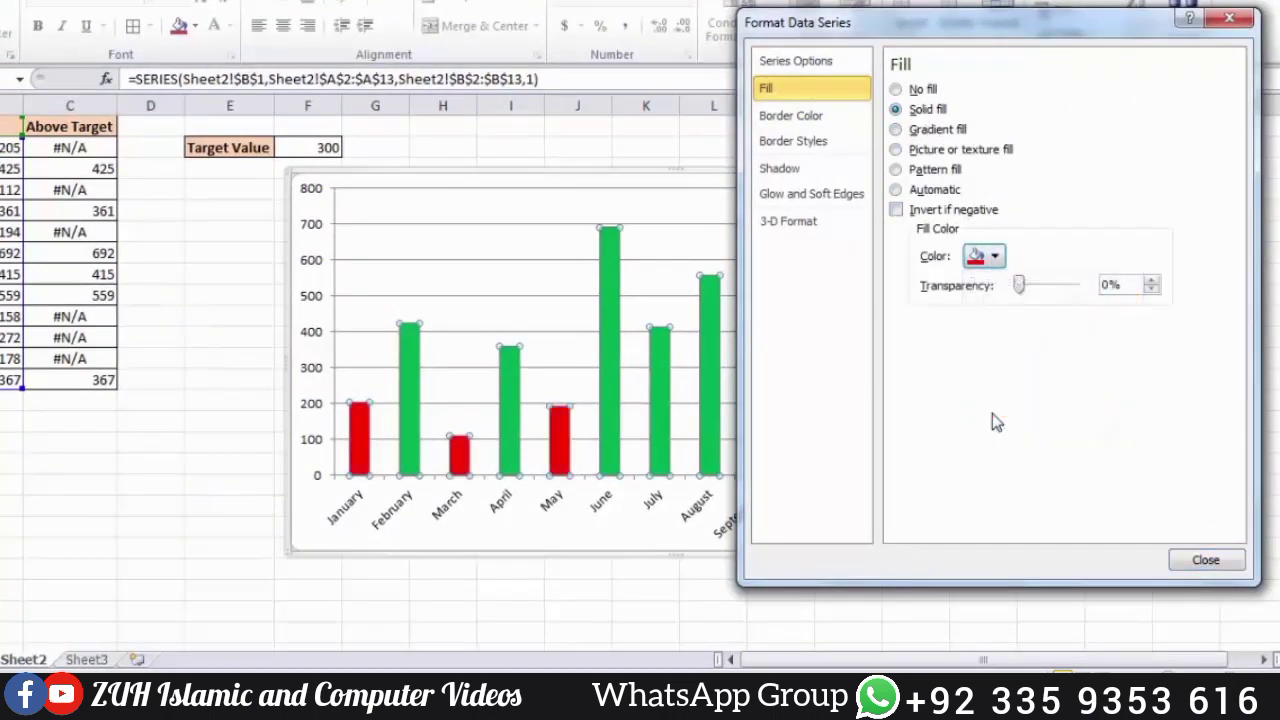
pyautogui.click(1205, 560)
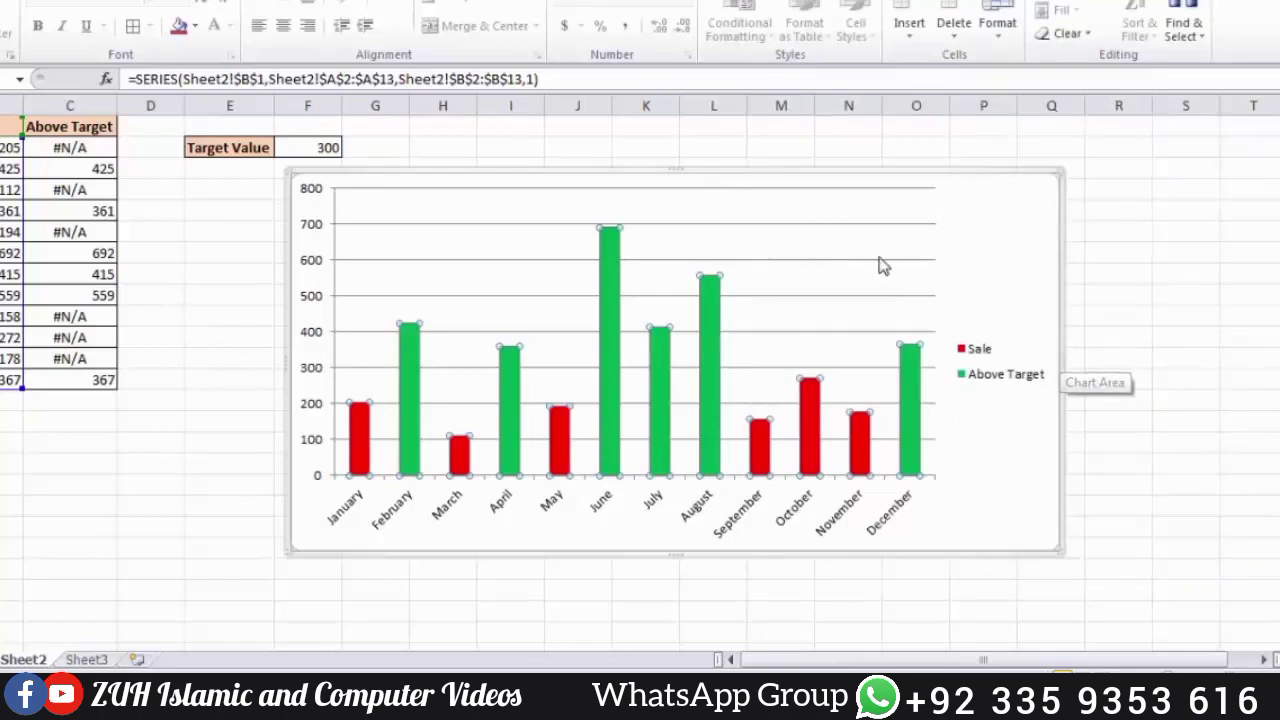
# Step: Add a data series named Target Line to the chart, taking its value from cell F2
pyautogui.click(988, 302)
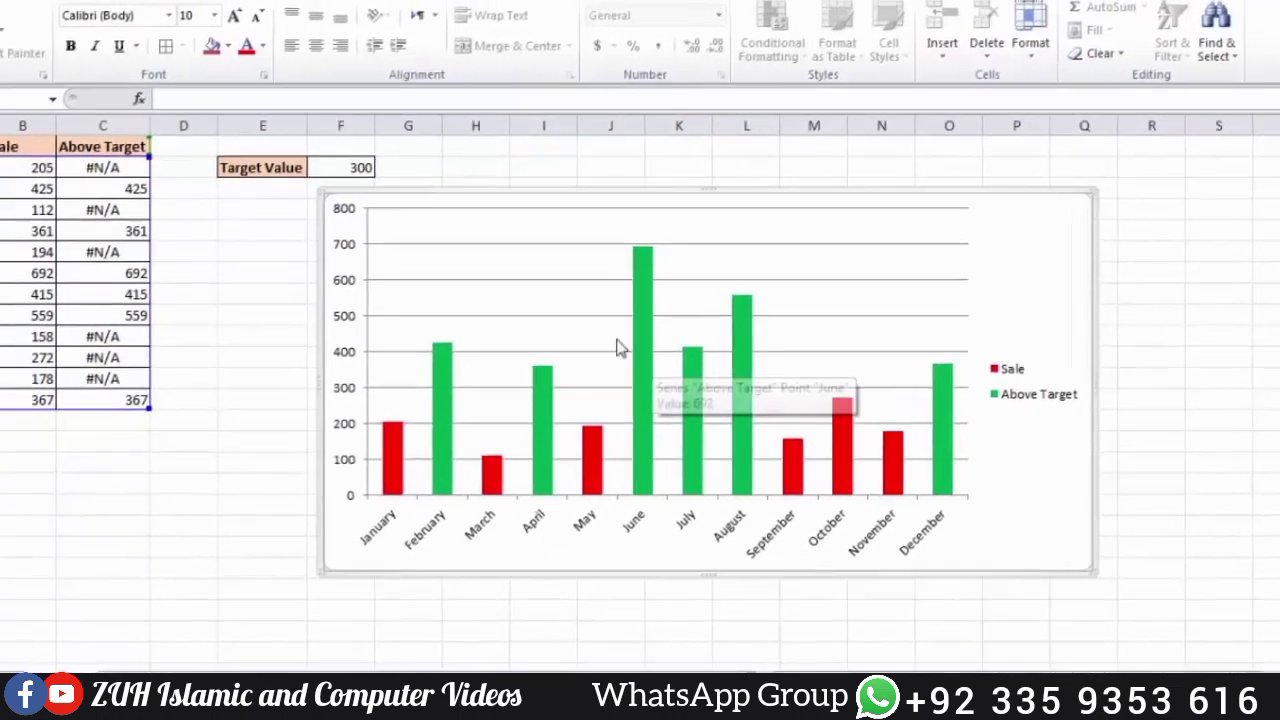
pyautogui.click(585, 15)
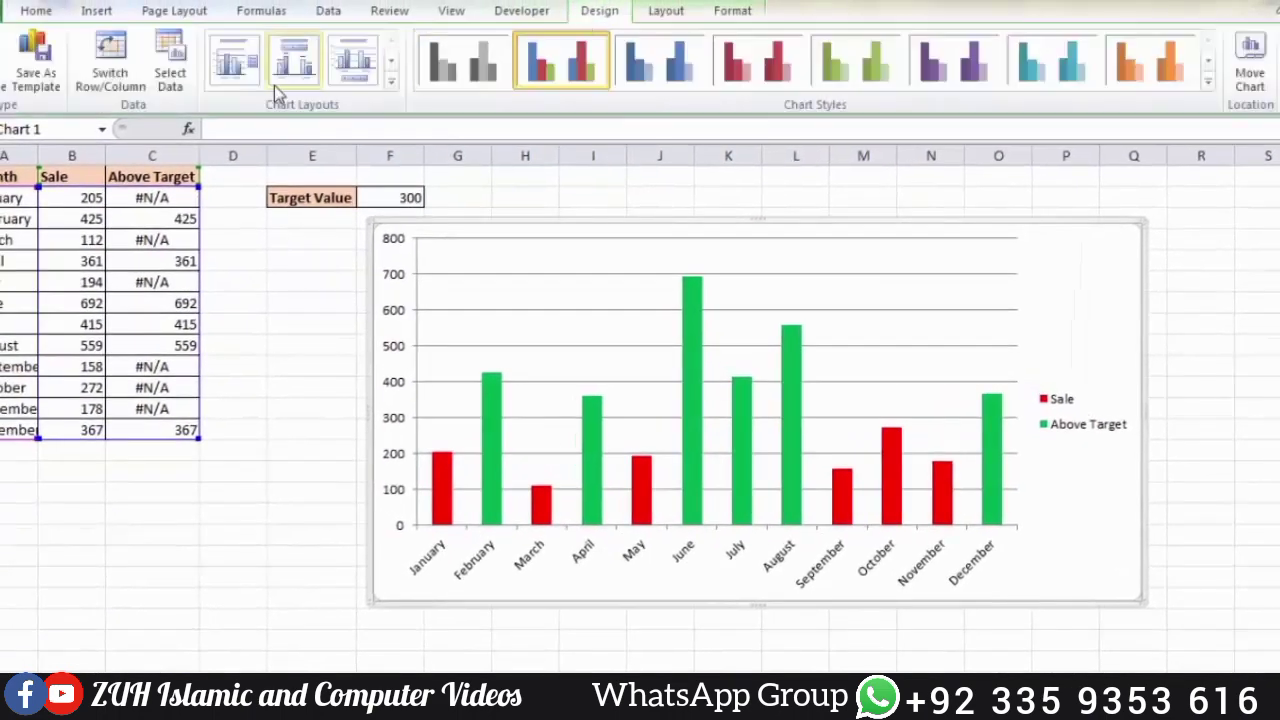
pyautogui.click(170, 72)
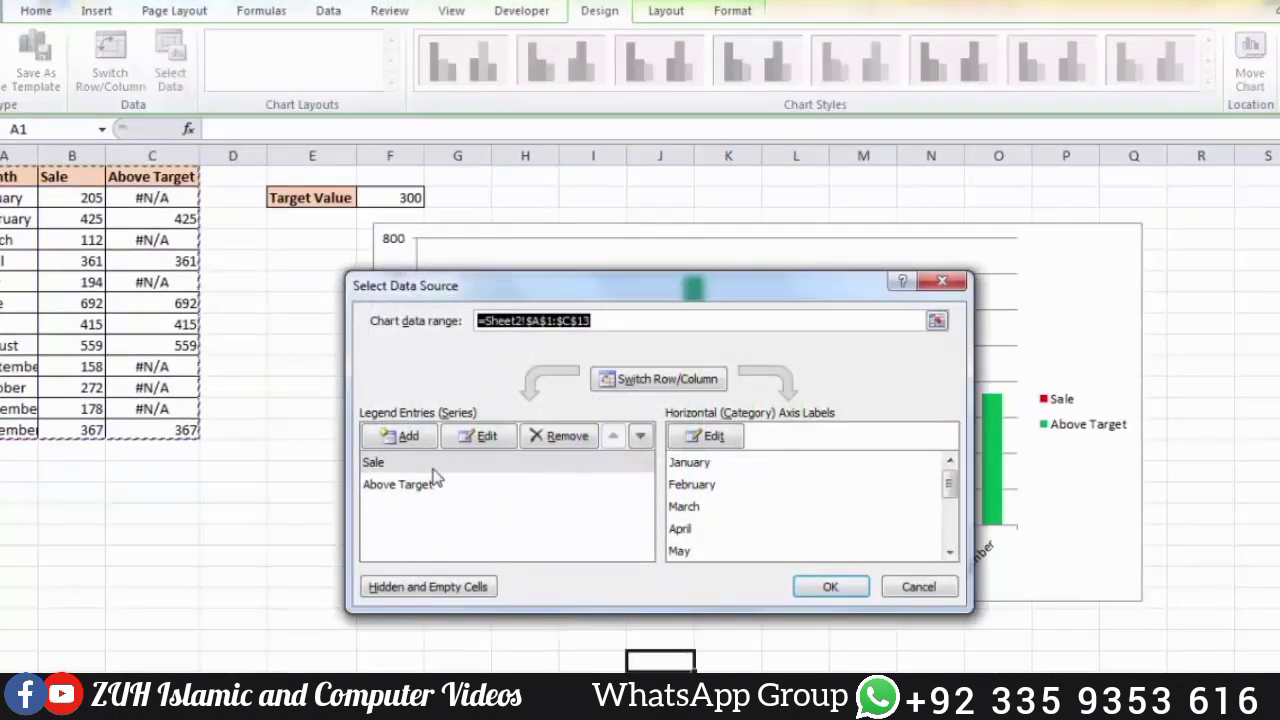
pyautogui.click(398, 436)
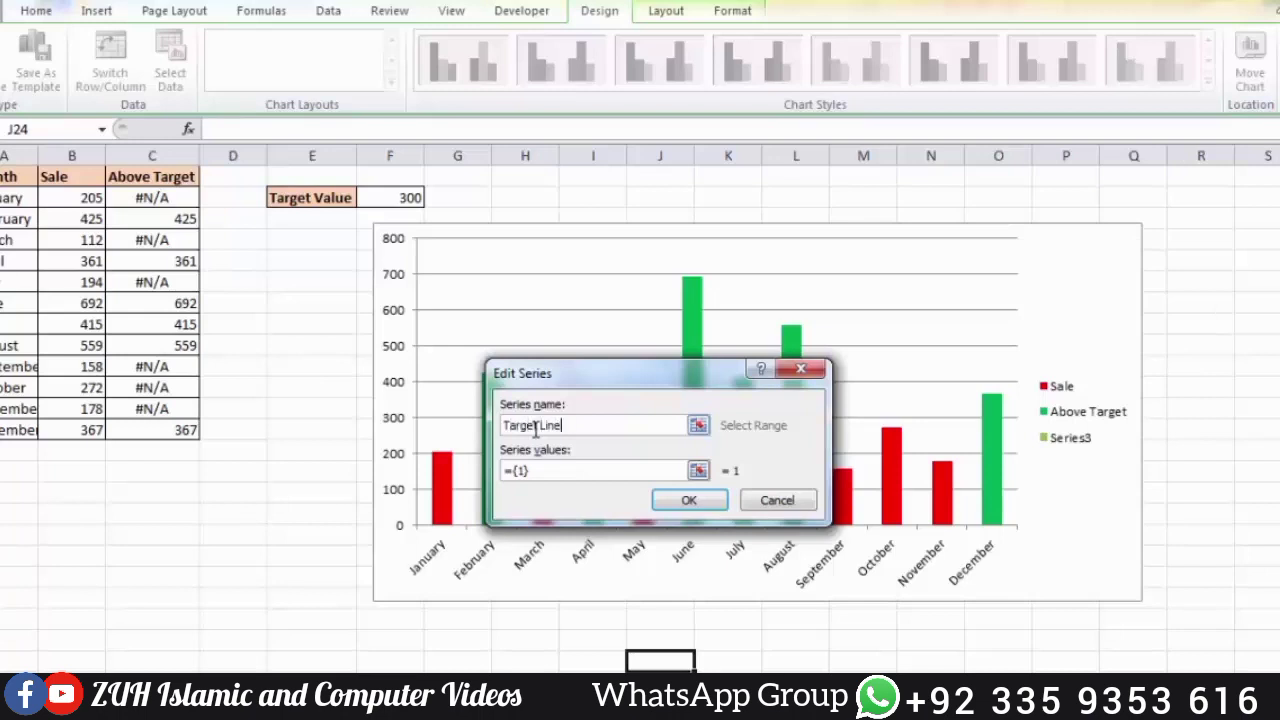
pyautogui.moveTo(543, 474); pyautogui.dragTo(504, 471)
pyautogui.press('BackSpace')
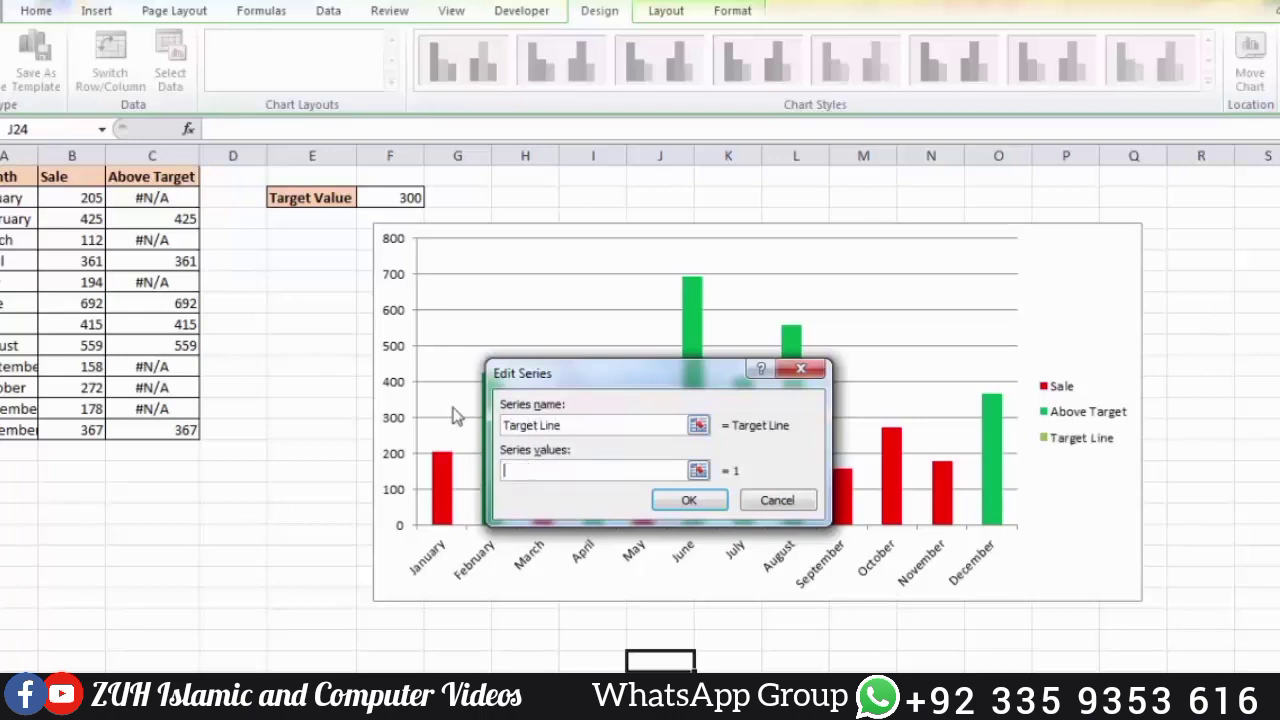
pyautogui.click(403, 198)
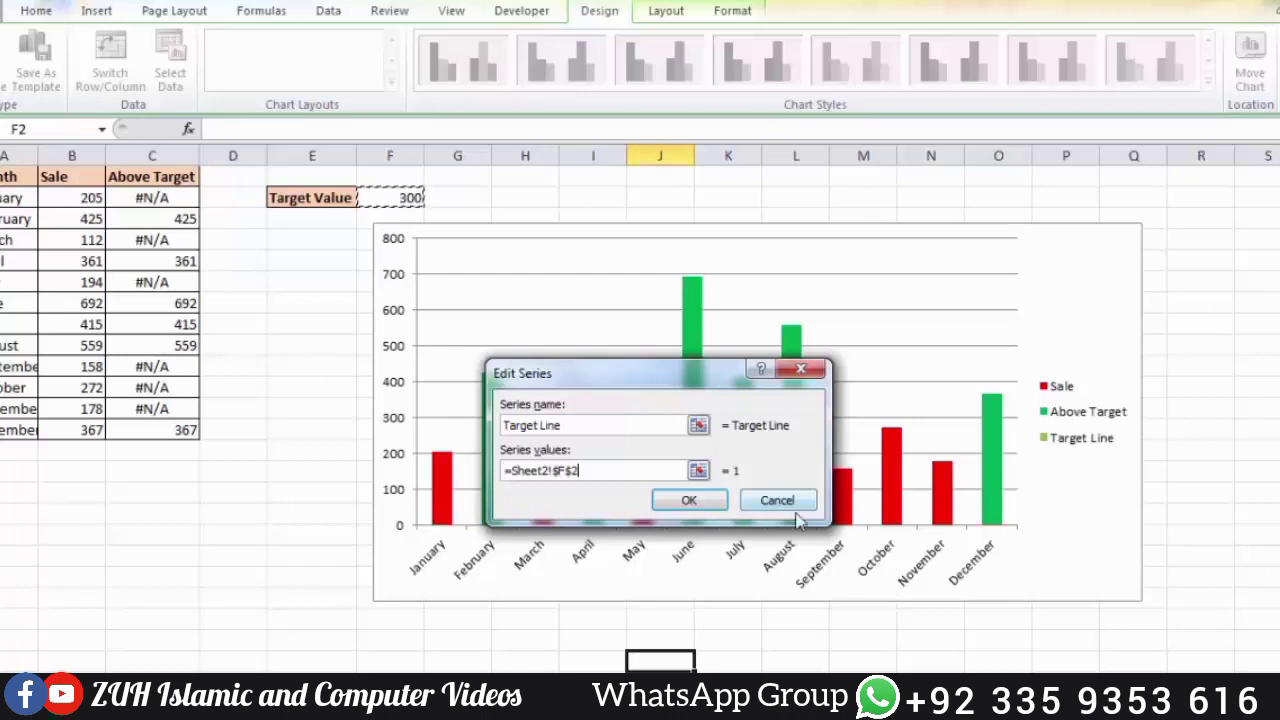
pyautogui.click(705, 510)
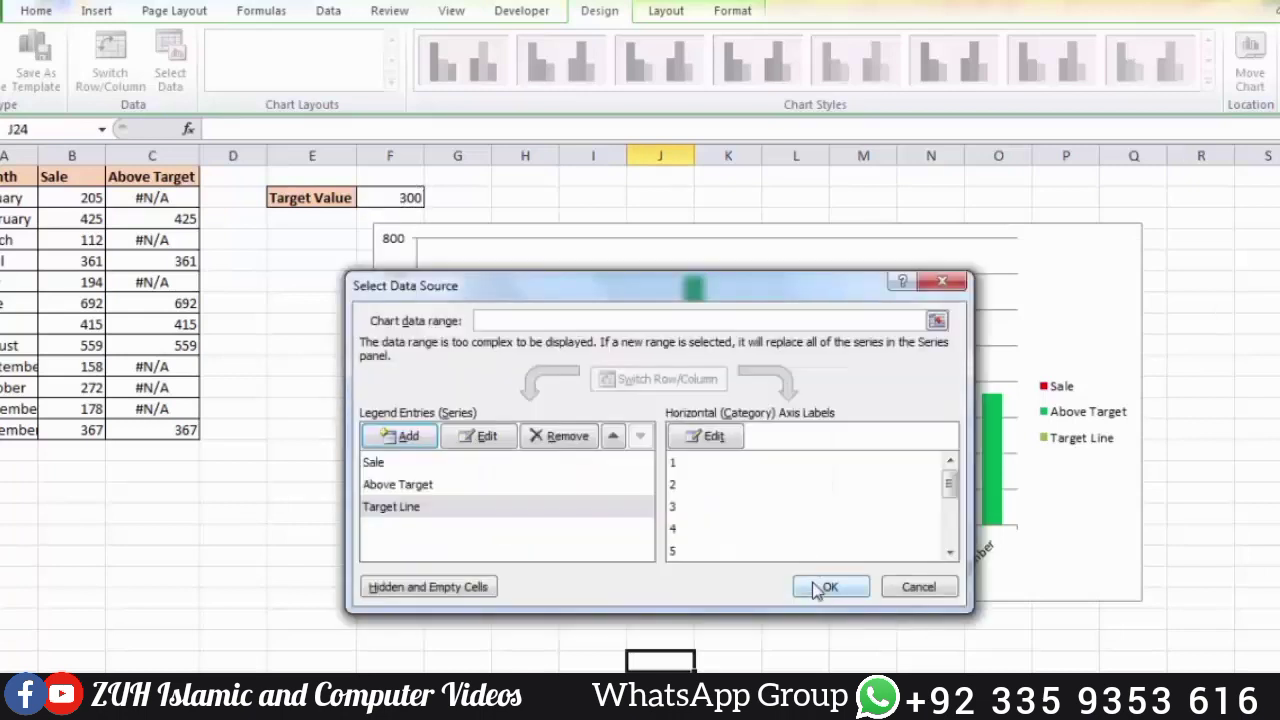
pyautogui.click(820, 588)
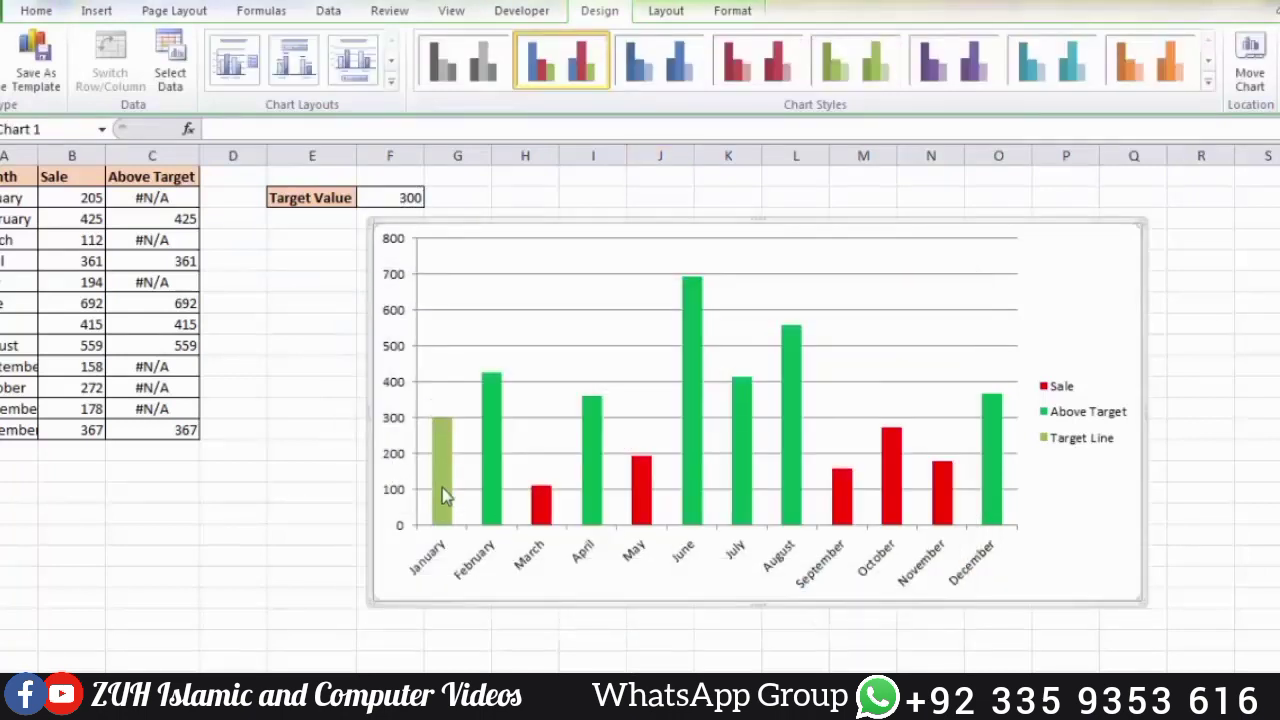
# Step: Change the Target Line series to an X Y scatter chart with markers only, keeping the current Windows color scheme
pyautogui.click(444, 510)
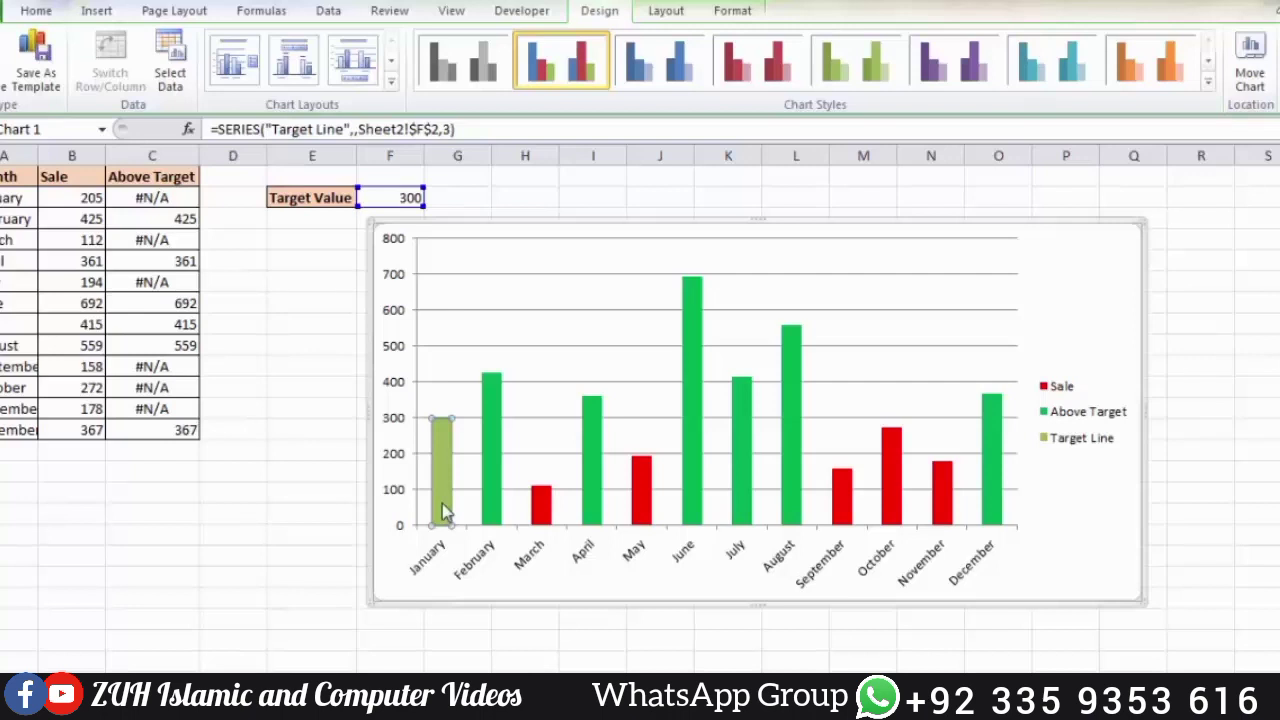
pyautogui.rightClick(442, 503)
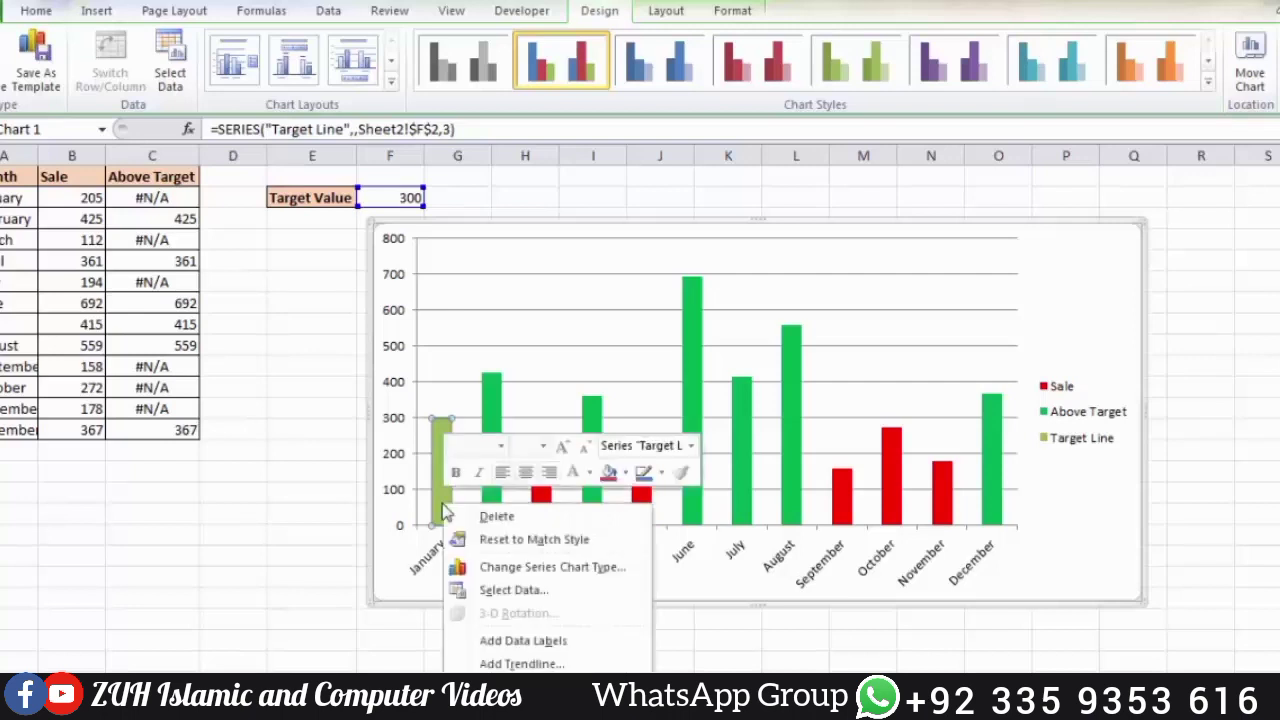
pyautogui.click(514, 567)
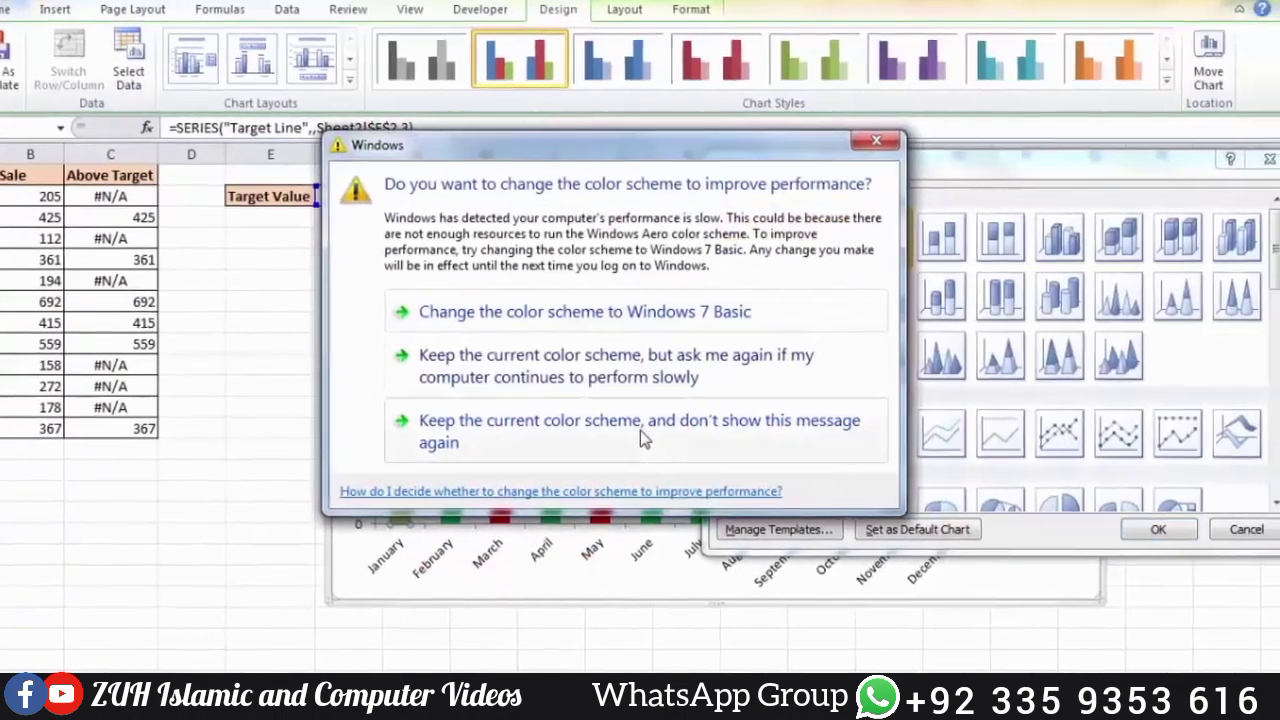
pyautogui.click(680, 432)
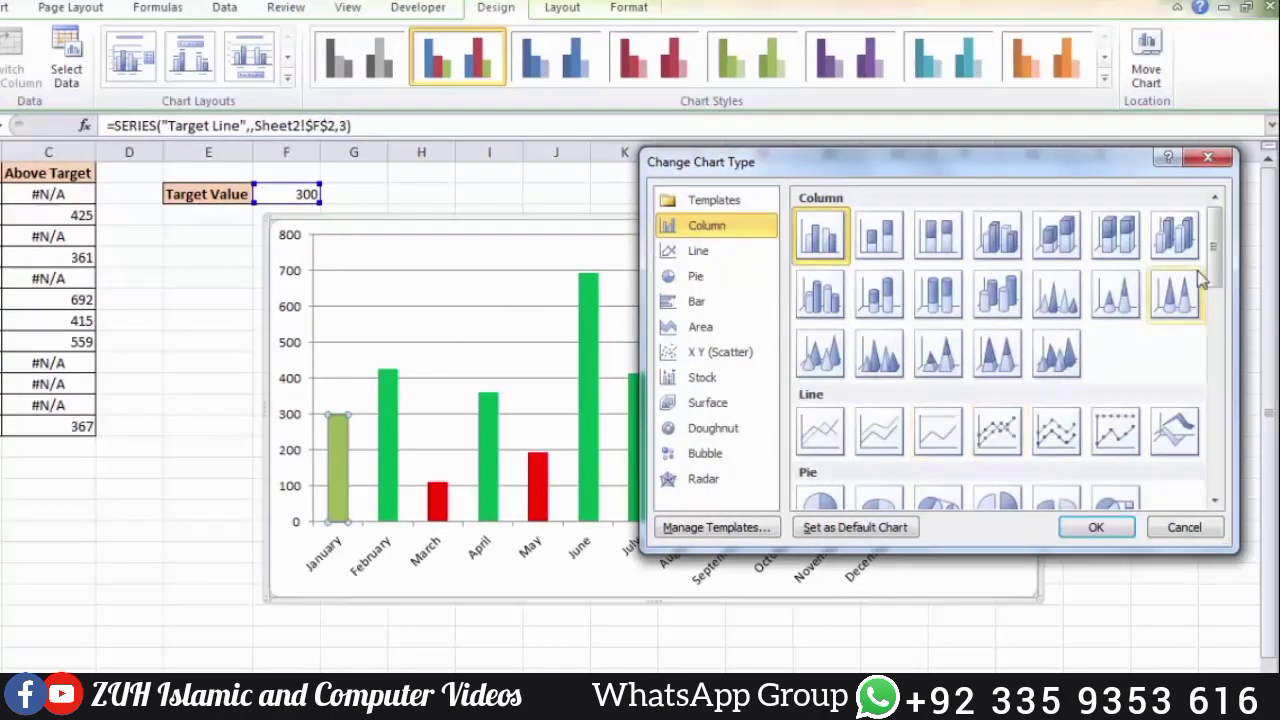
pyautogui.moveTo(1215, 258); pyautogui.dragTo(1222, 365)
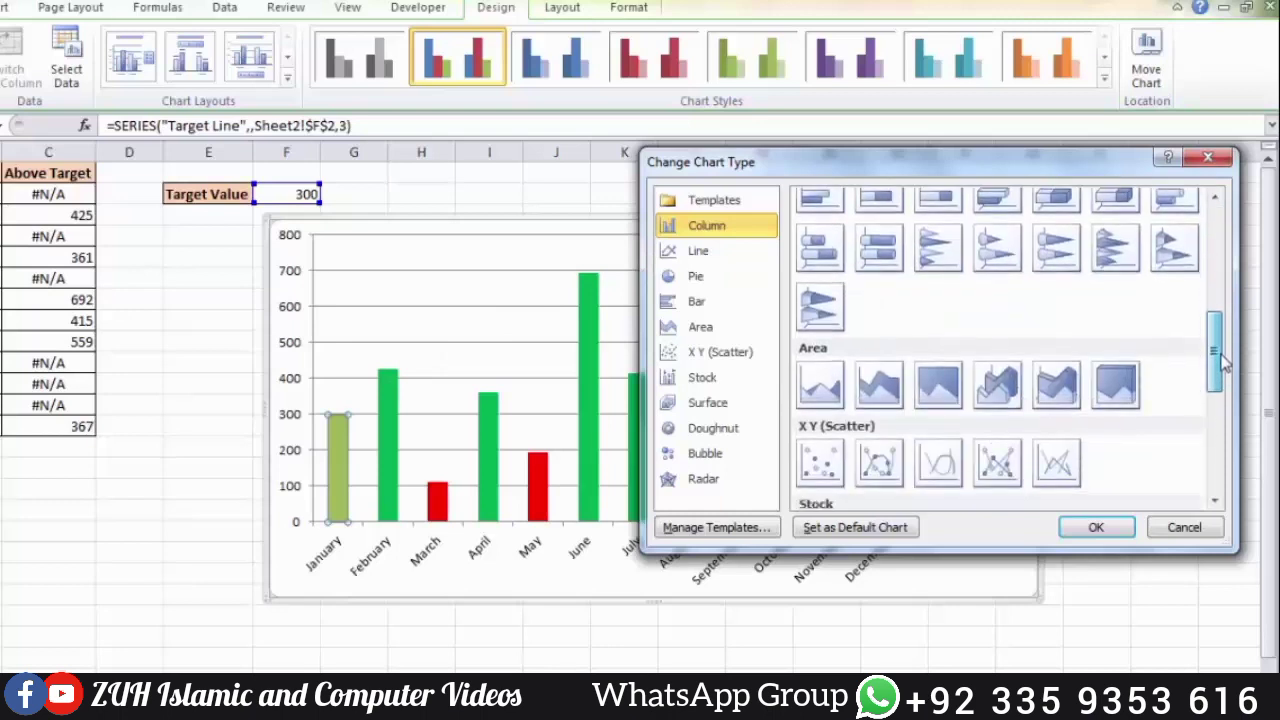
pyautogui.scroll(-3, 1220, 362)
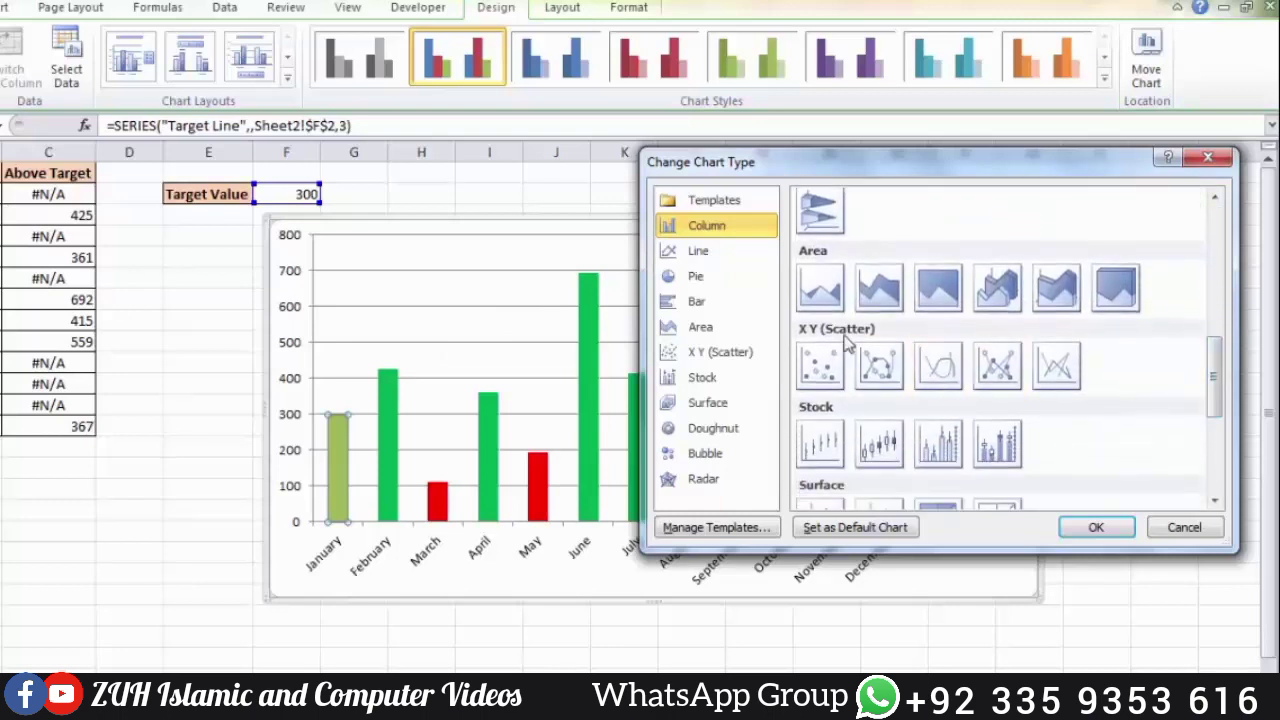
pyautogui.click(824, 360)
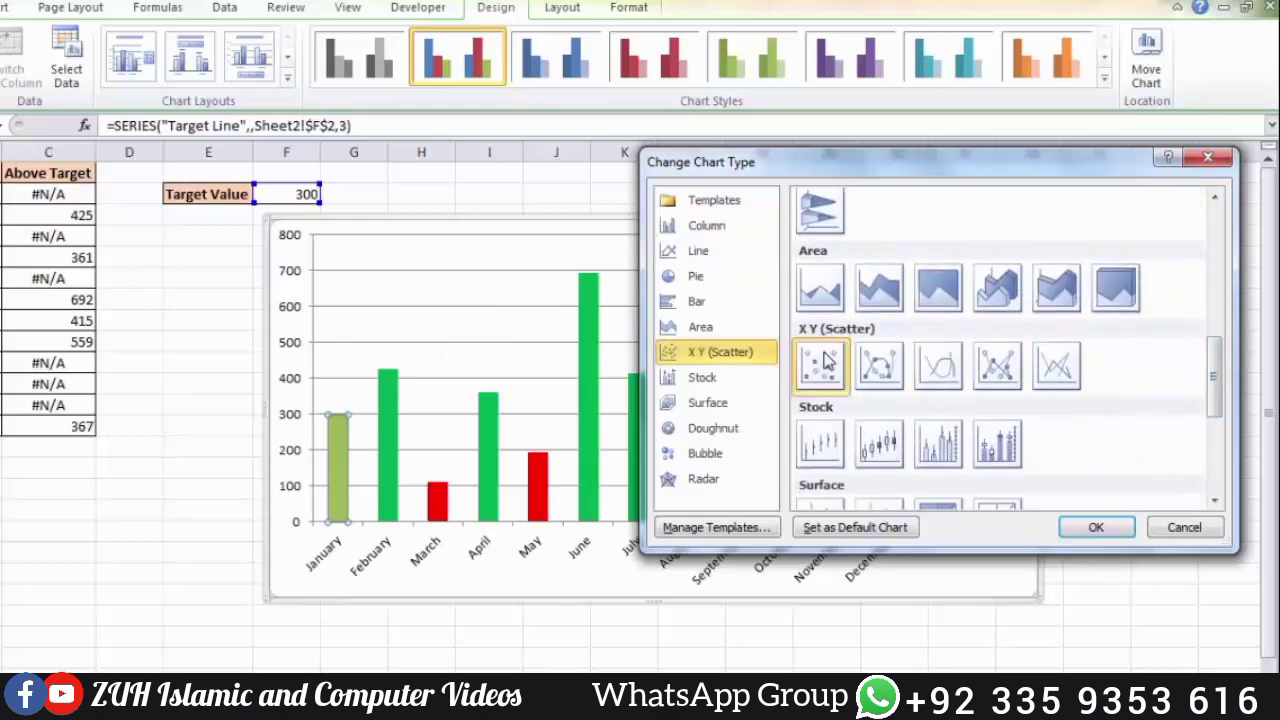
pyautogui.click(1092, 528)
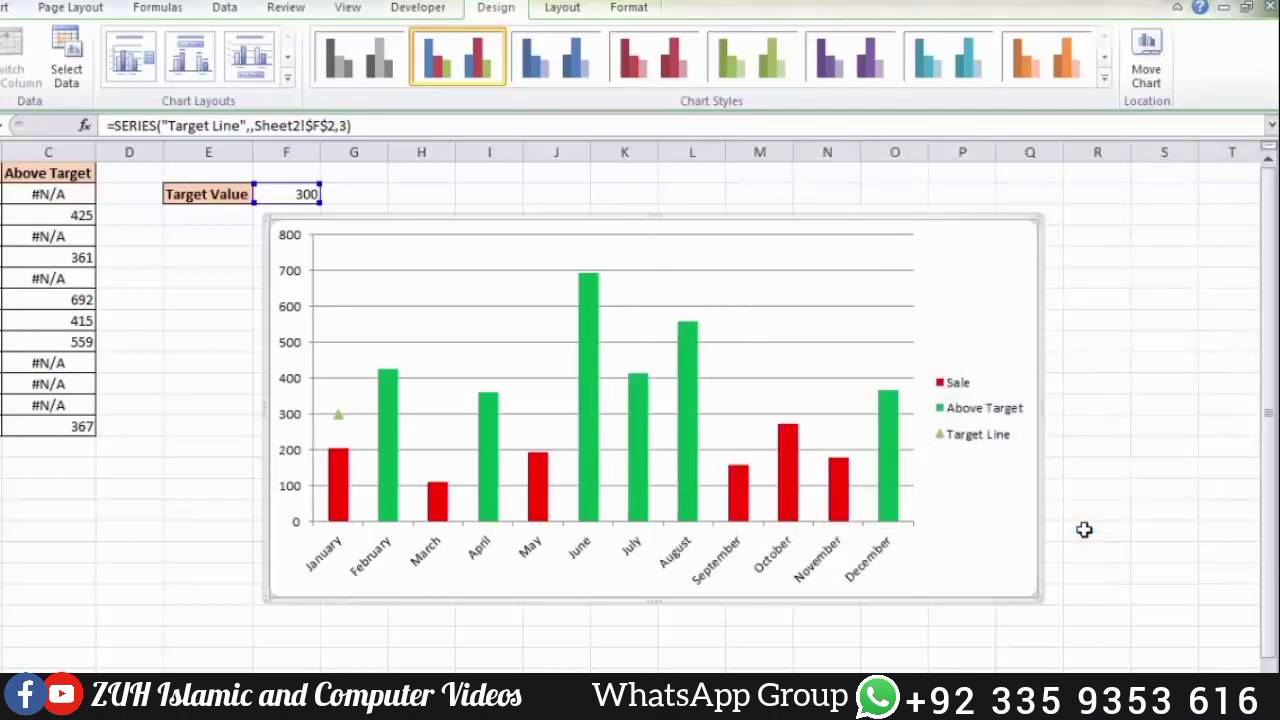
# Step: Add error bars to the Target Line series through the detailed error bar options
pyautogui.click(341, 420)
pyautogui.click(558, 12)
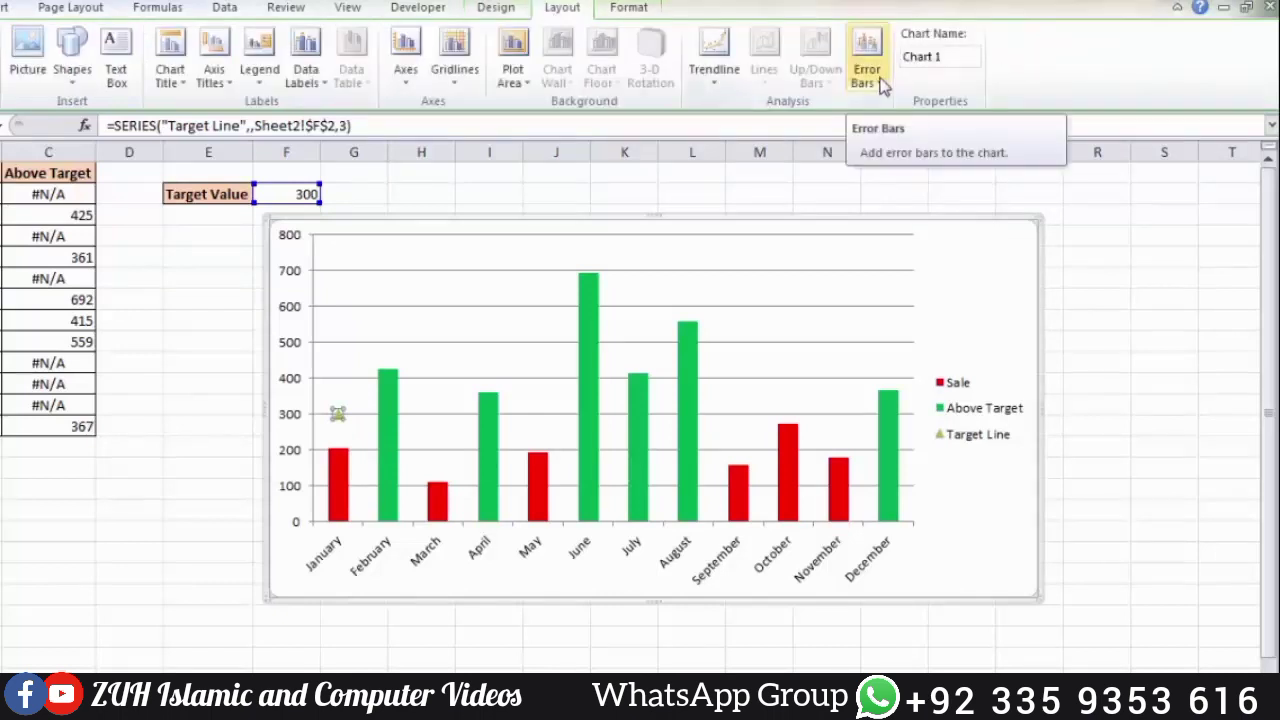
pyautogui.click(880, 84)
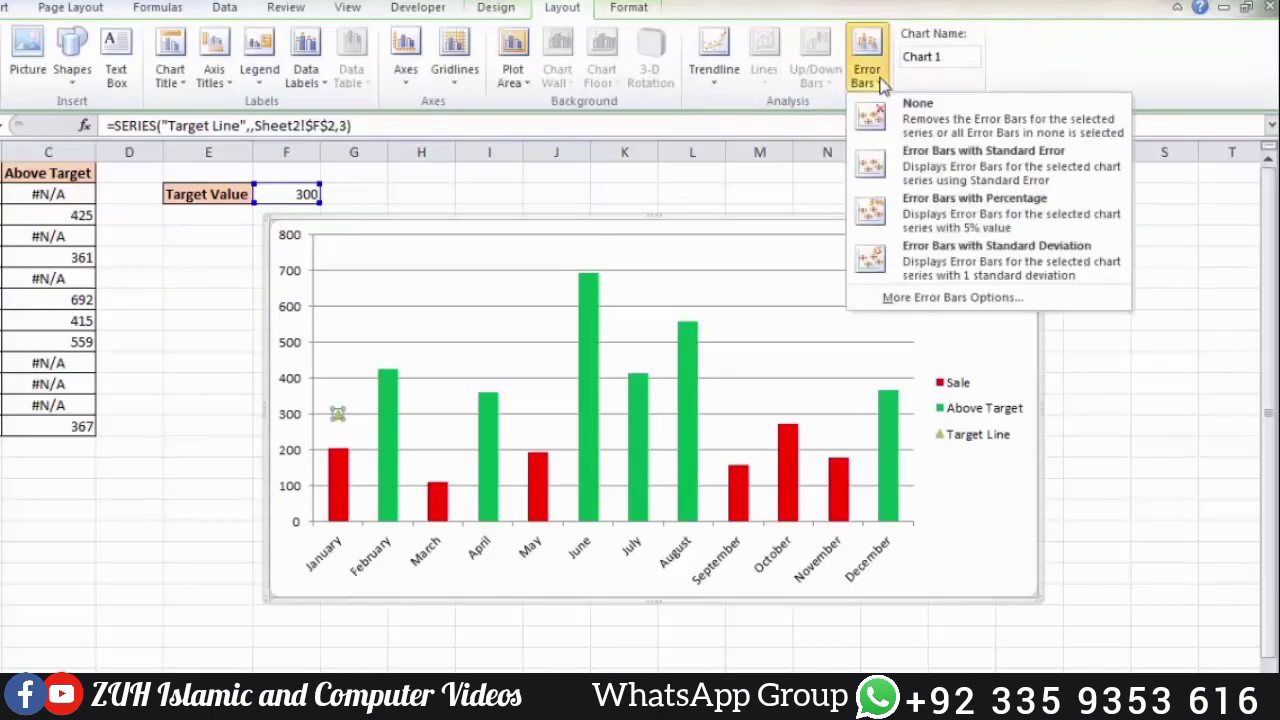
pyautogui.click(945, 299)
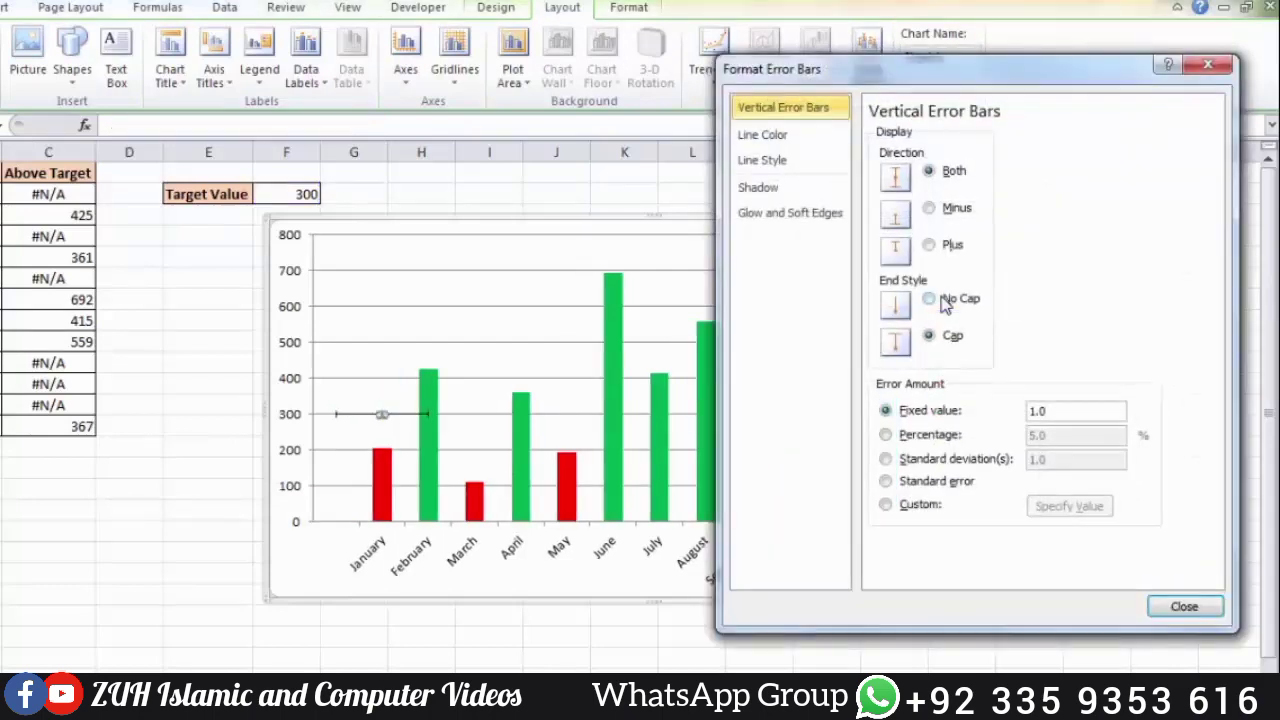
pyautogui.moveTo(898, 90); pyautogui.dragTo(838, 108)
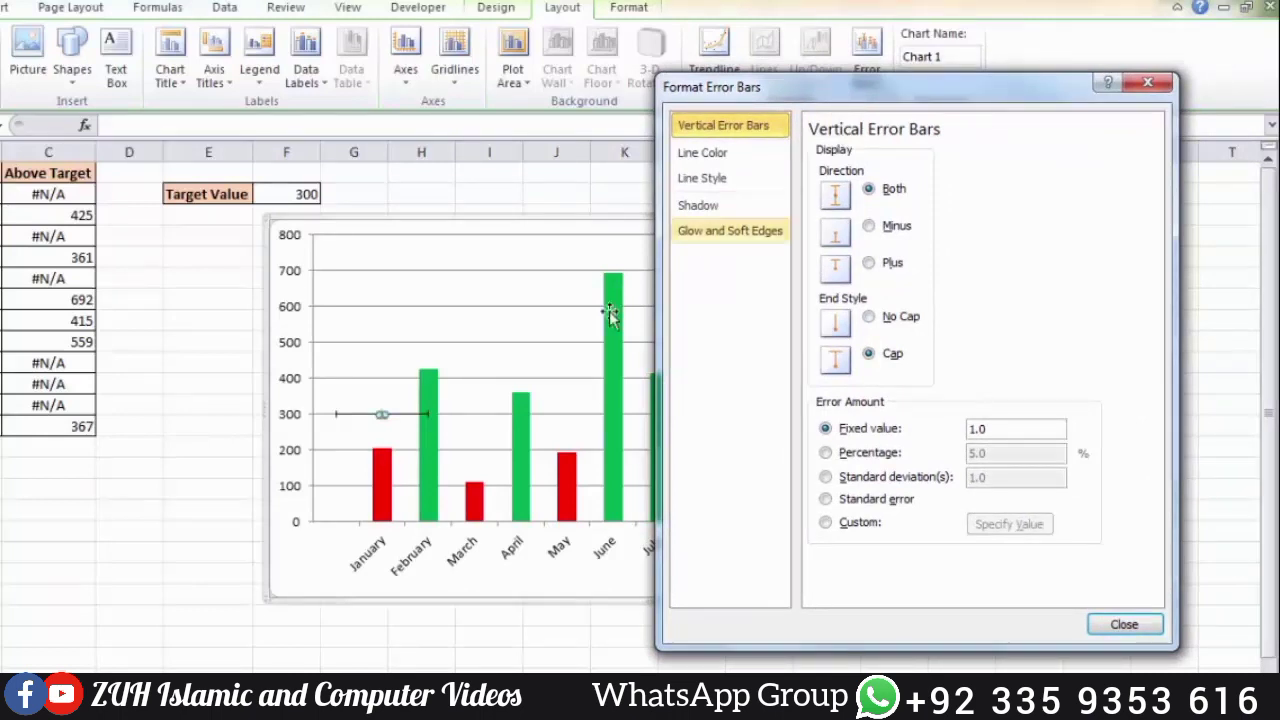
# Step: Give the Target Line's horizontal error bars custom amounts, with a positive value of 11 and no extension before January
pyautogui.click(408, 416)
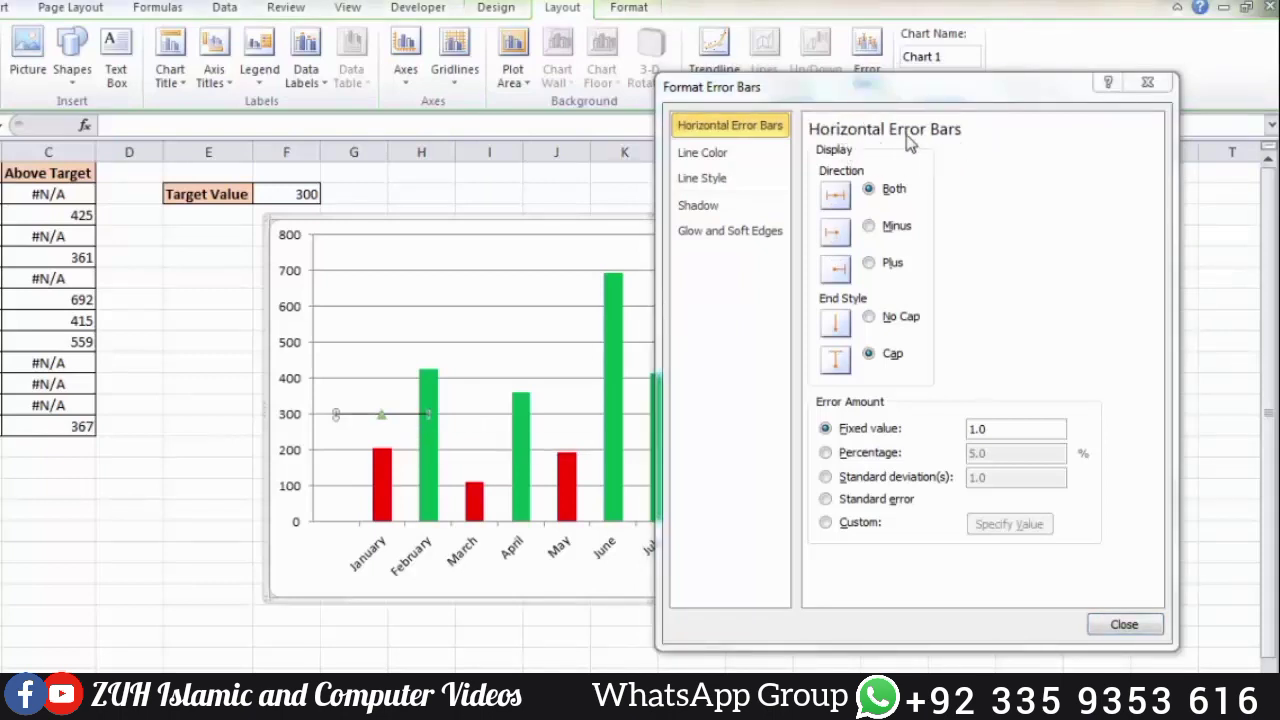
pyautogui.click(862, 536)
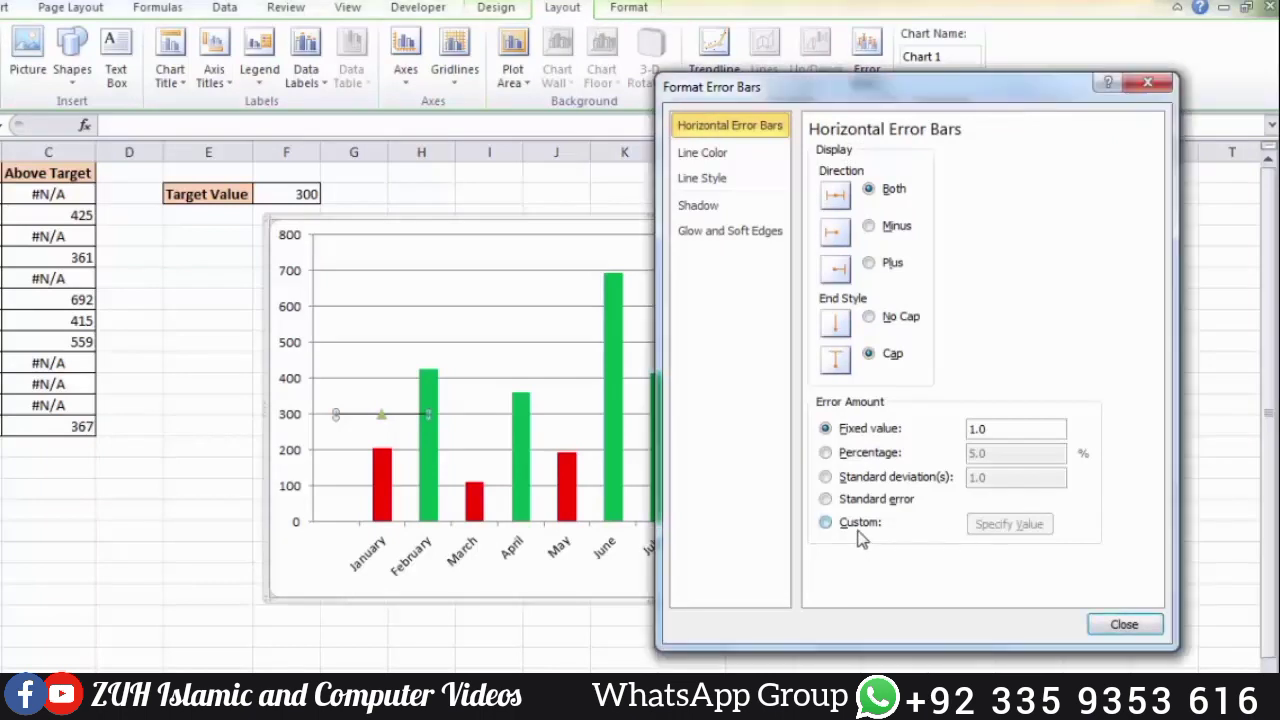
pyautogui.click(1003, 530)
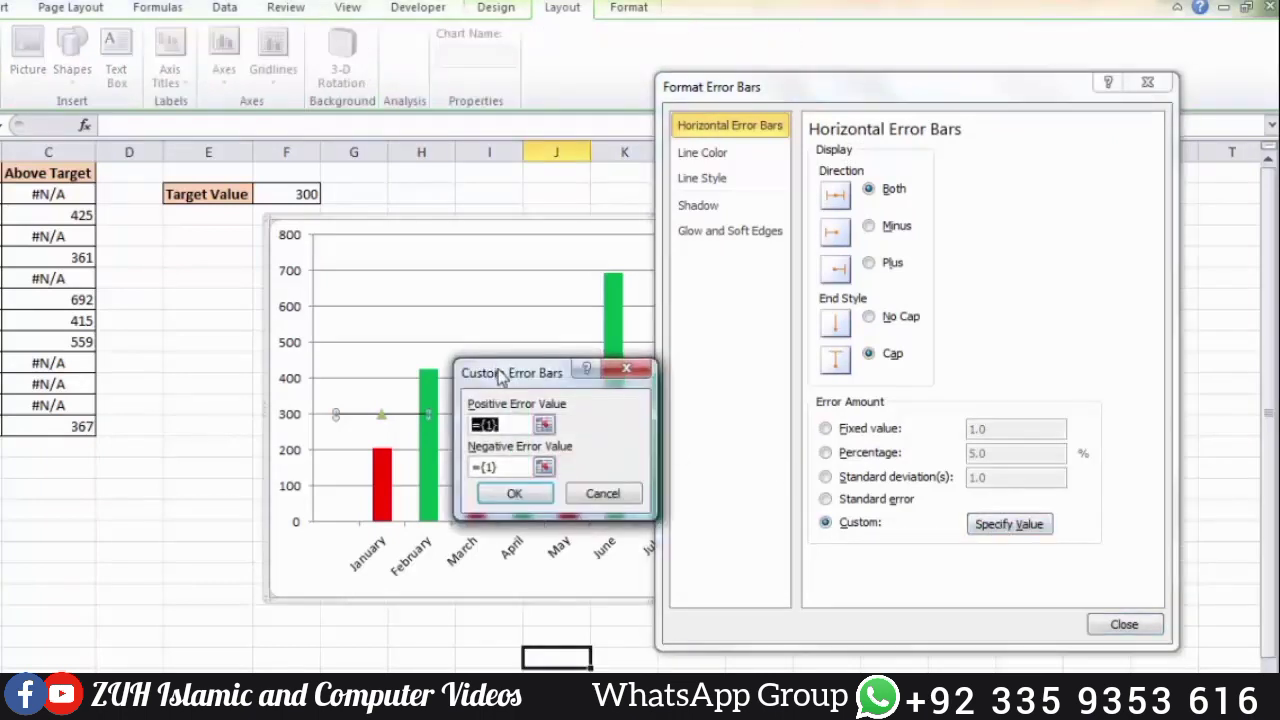
pyautogui.moveTo(511, 374); pyautogui.dragTo(727, 310)
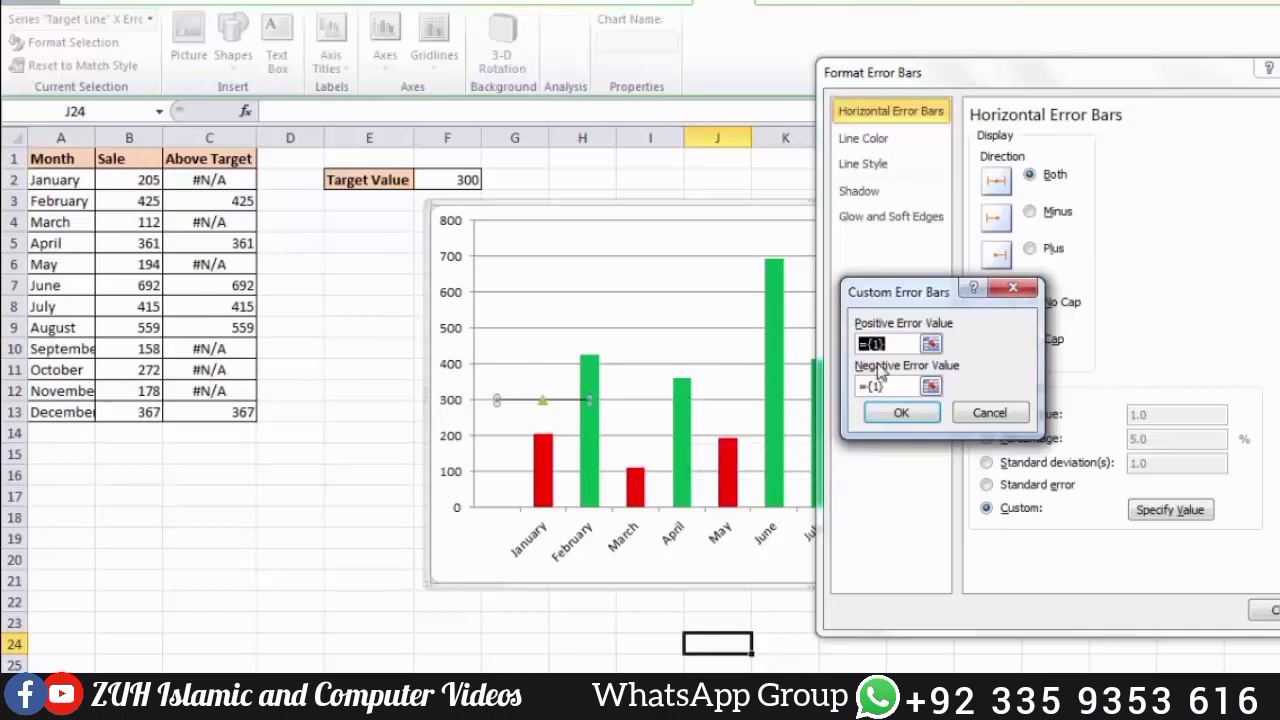
pyautogui.write('11')
pyautogui.moveTo(896, 390); pyautogui.dragTo(860, 391)
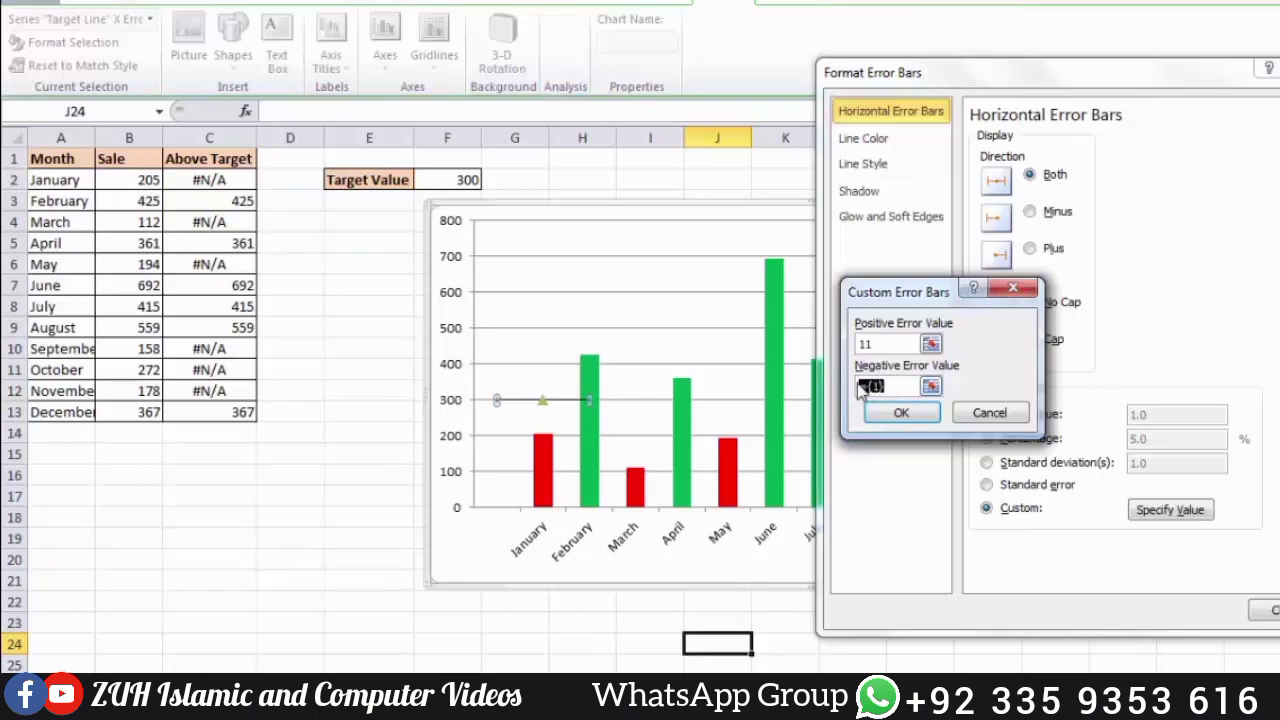
pyautogui.write('1')
pyautogui.click(900, 412)
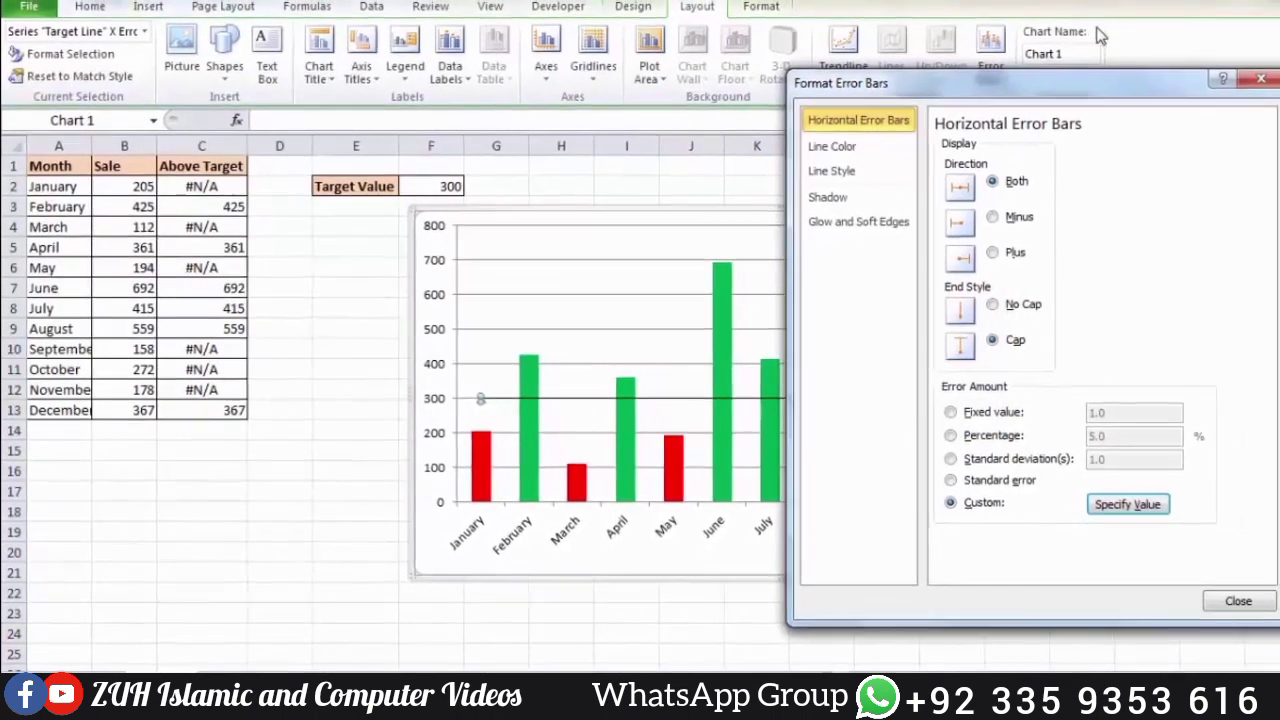
pyautogui.moveTo(1148, 80); pyautogui.dragTo(912, 461)
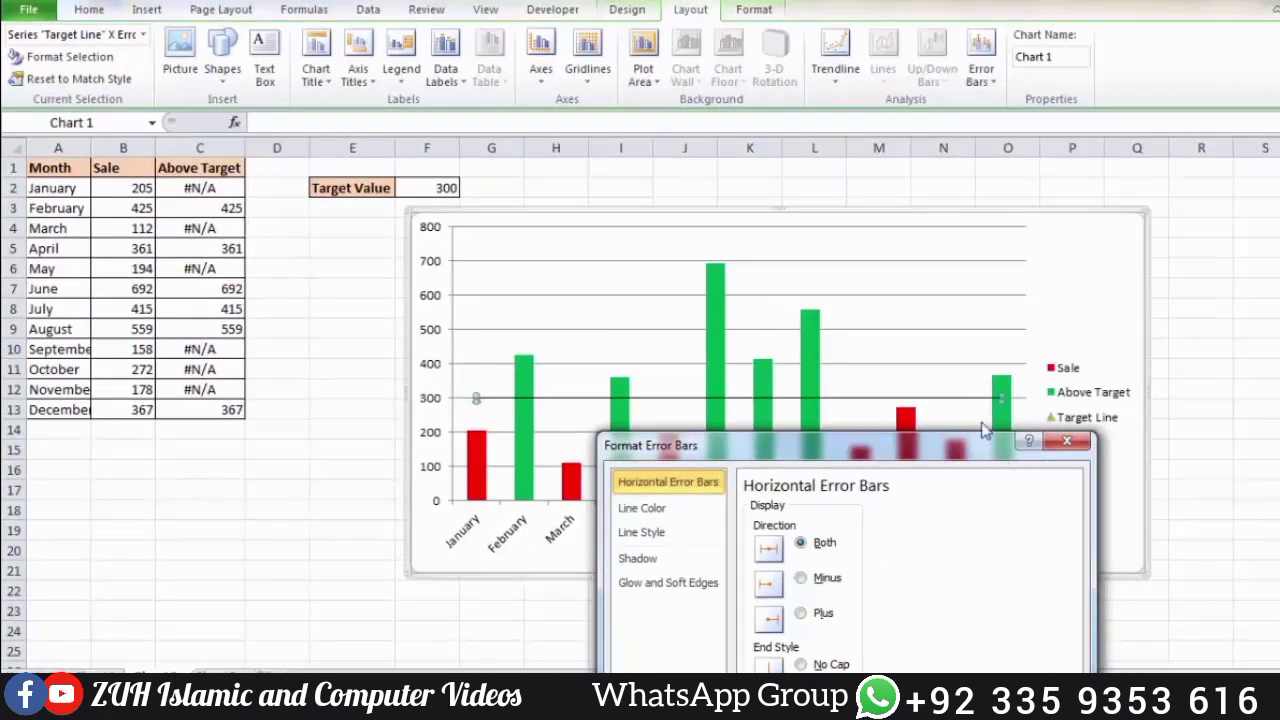
pyautogui.moveTo(987, 442); pyautogui.dragTo(1122, 142)
# Step: Hide the Target Line series' marker at January by setting its marker type to None
pyautogui.click(326, 445)
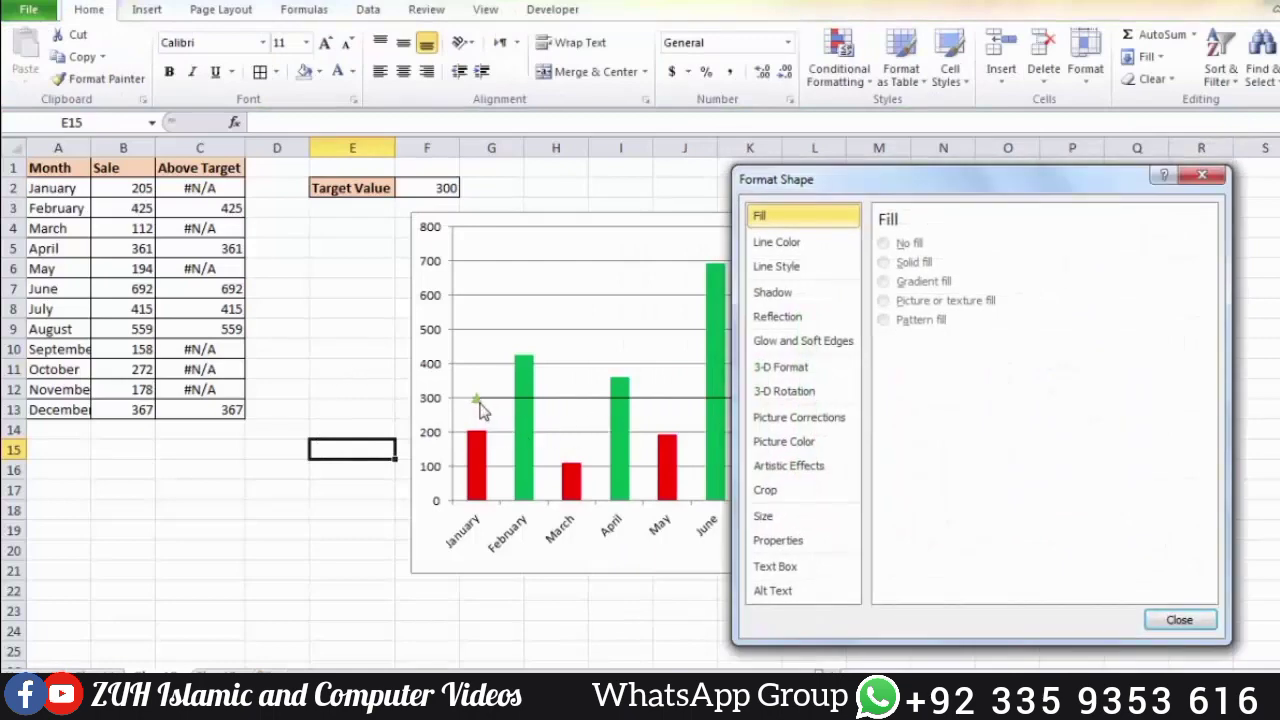
pyautogui.moveTo(479, 402)
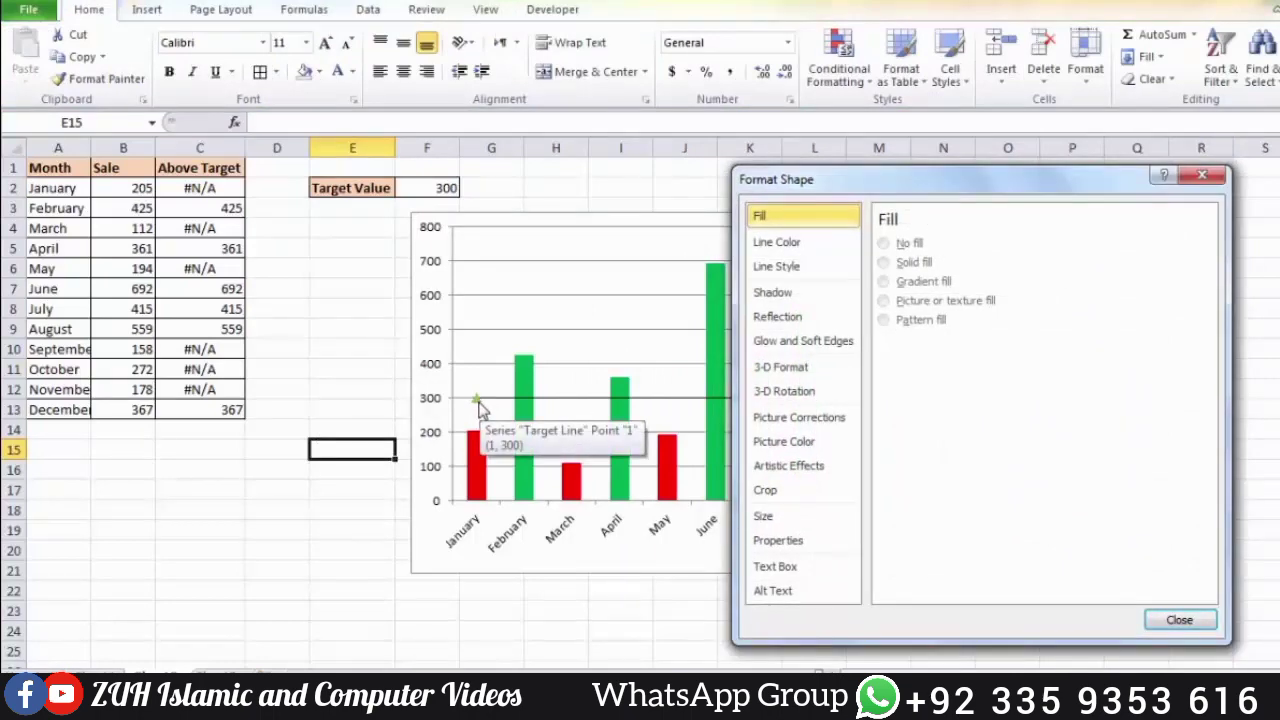
pyautogui.click(479, 402)
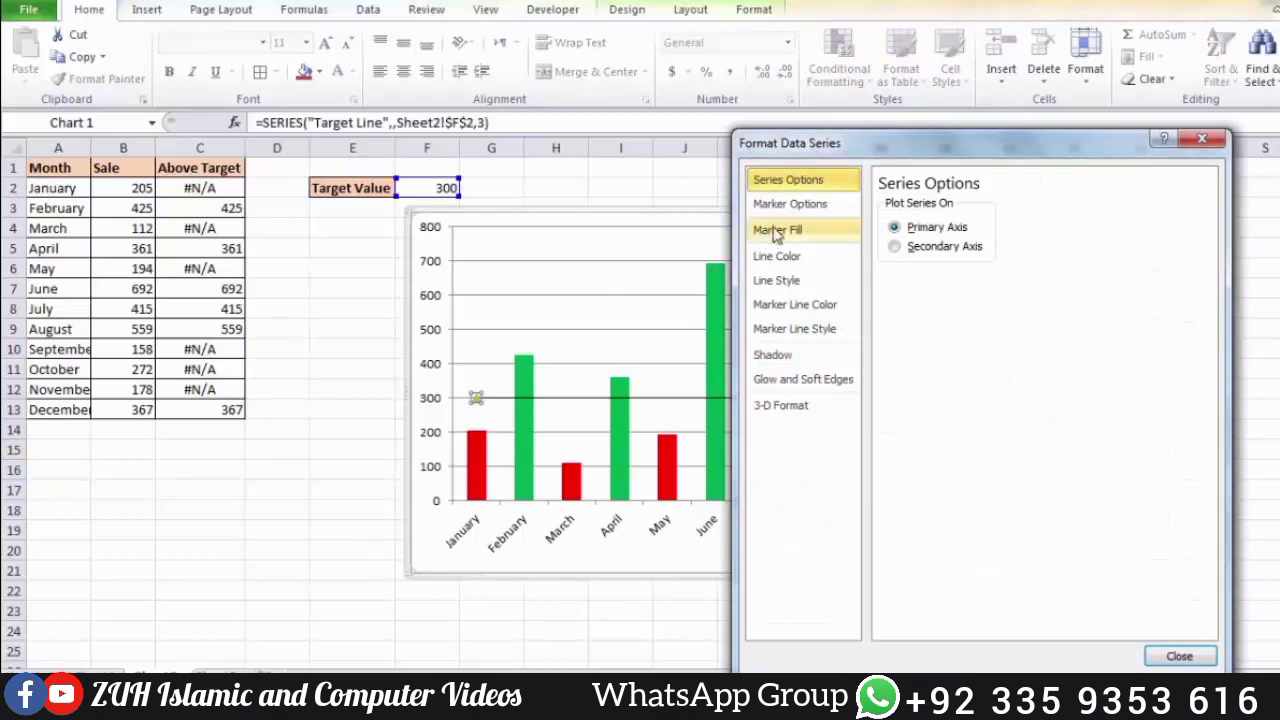
pyautogui.click(780, 205)
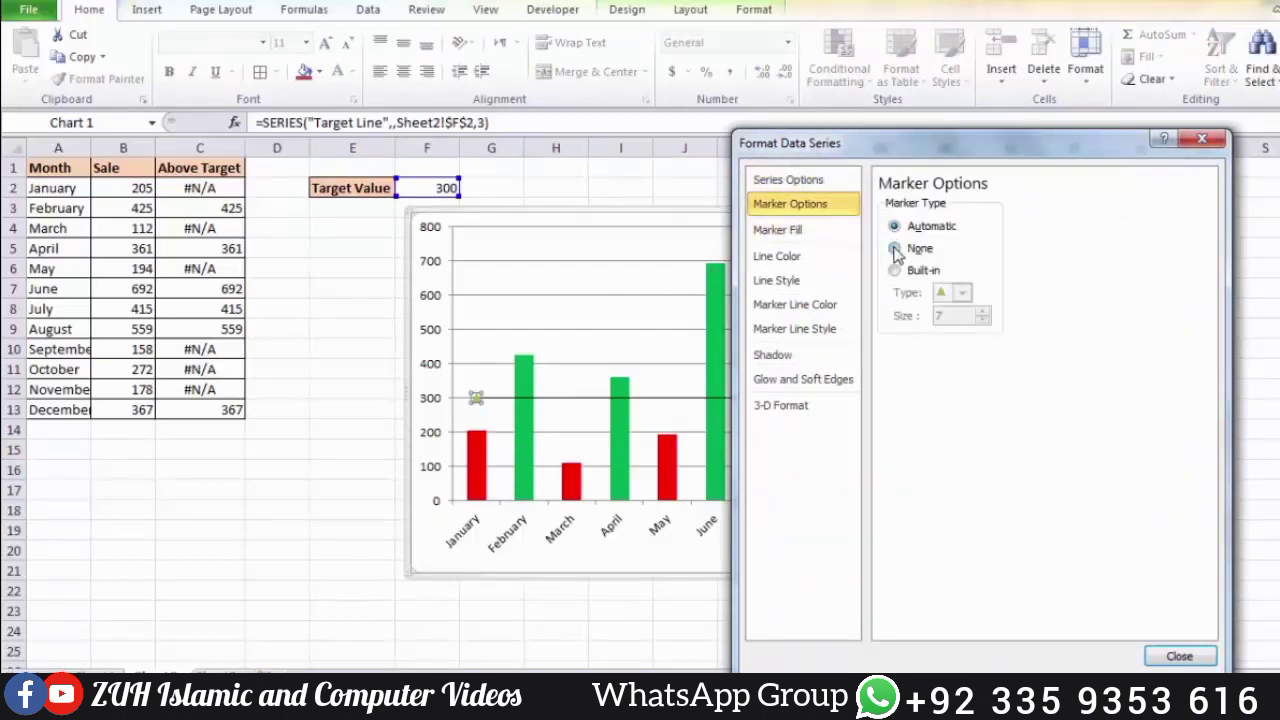
pyautogui.click(895, 250)
pyautogui.click(785, 230)
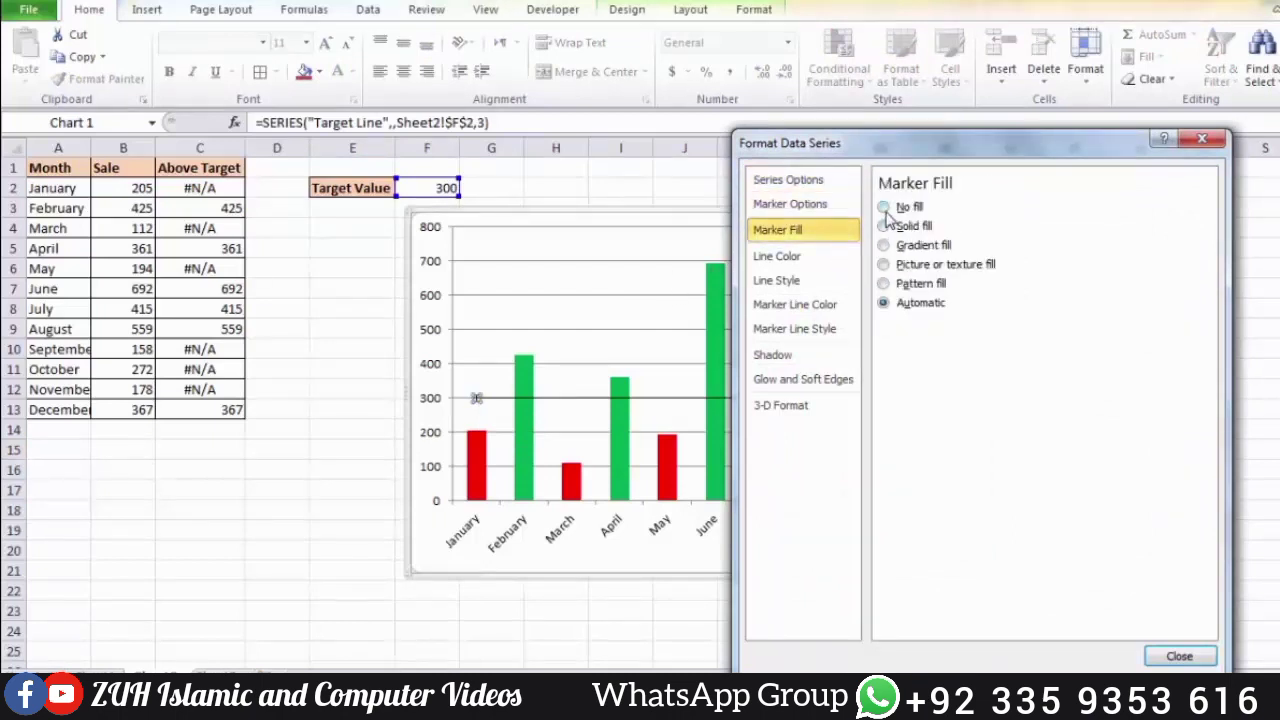
pyautogui.click(1179, 656)
pyautogui.click(1185, 470)
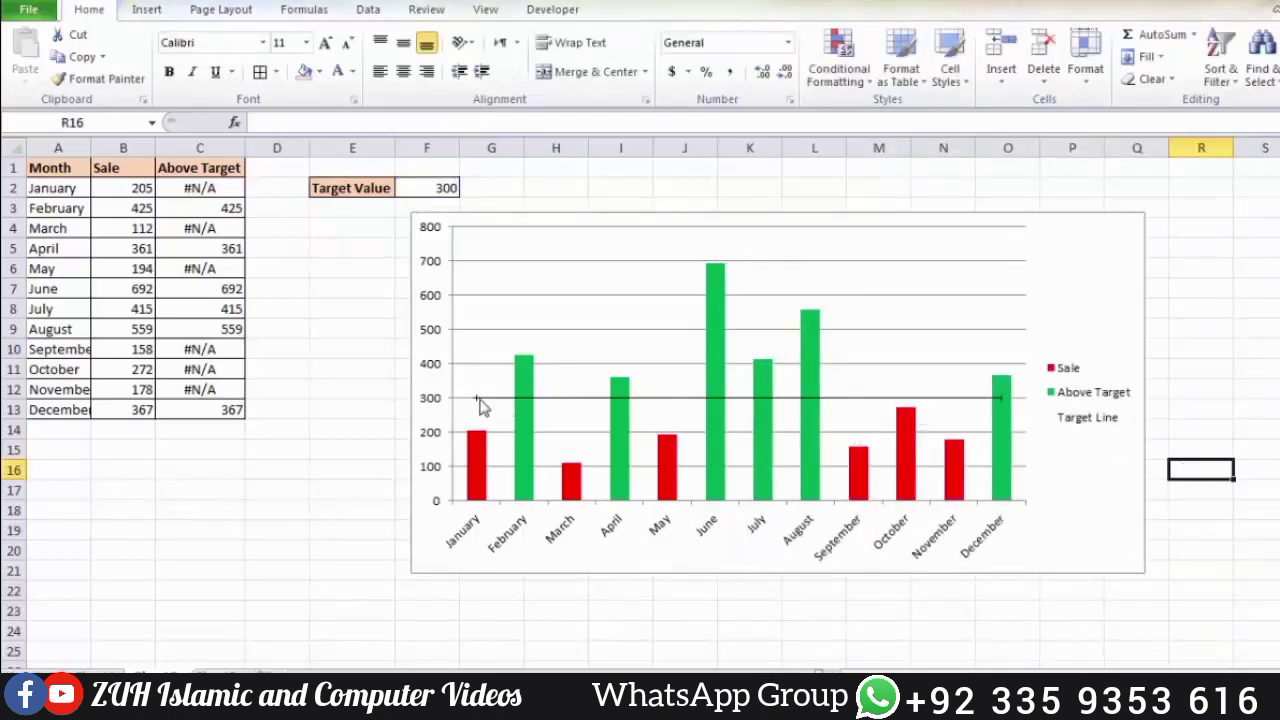
# Step: Set the end style of the Target Line's horizontal error bars to No Cap
pyautogui.moveTo(478, 404)
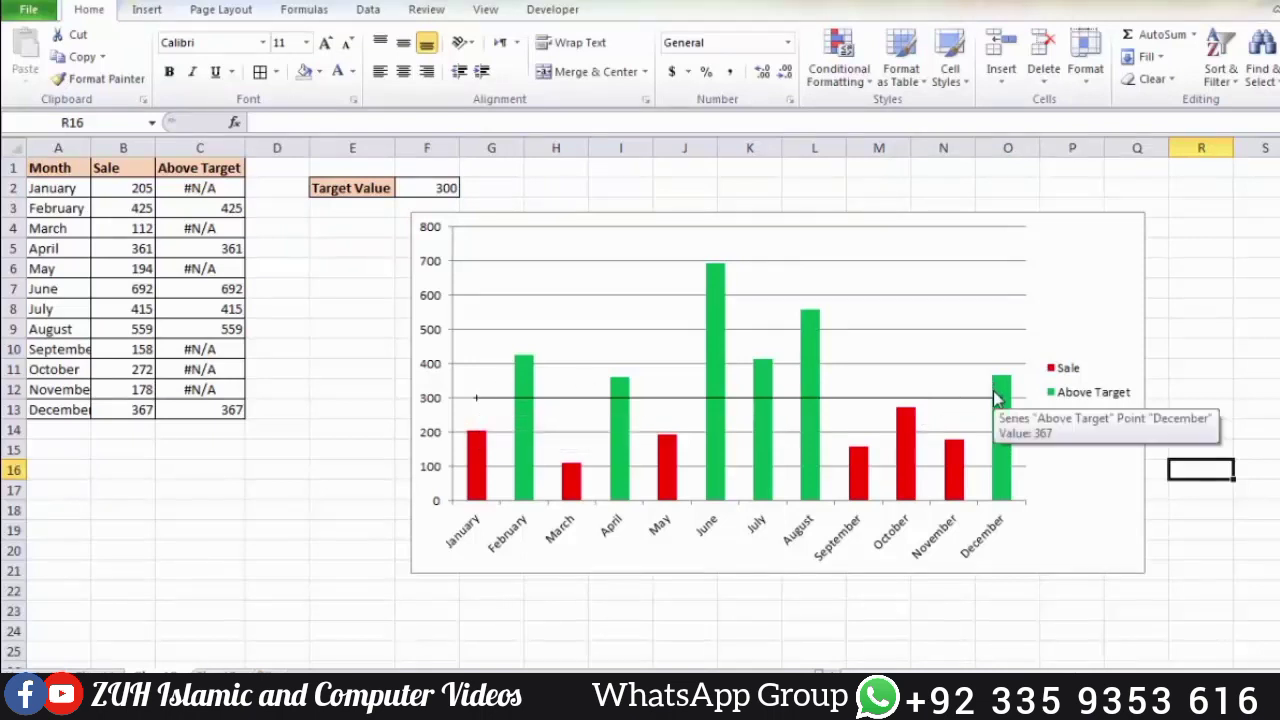
pyautogui.click(490, 402)
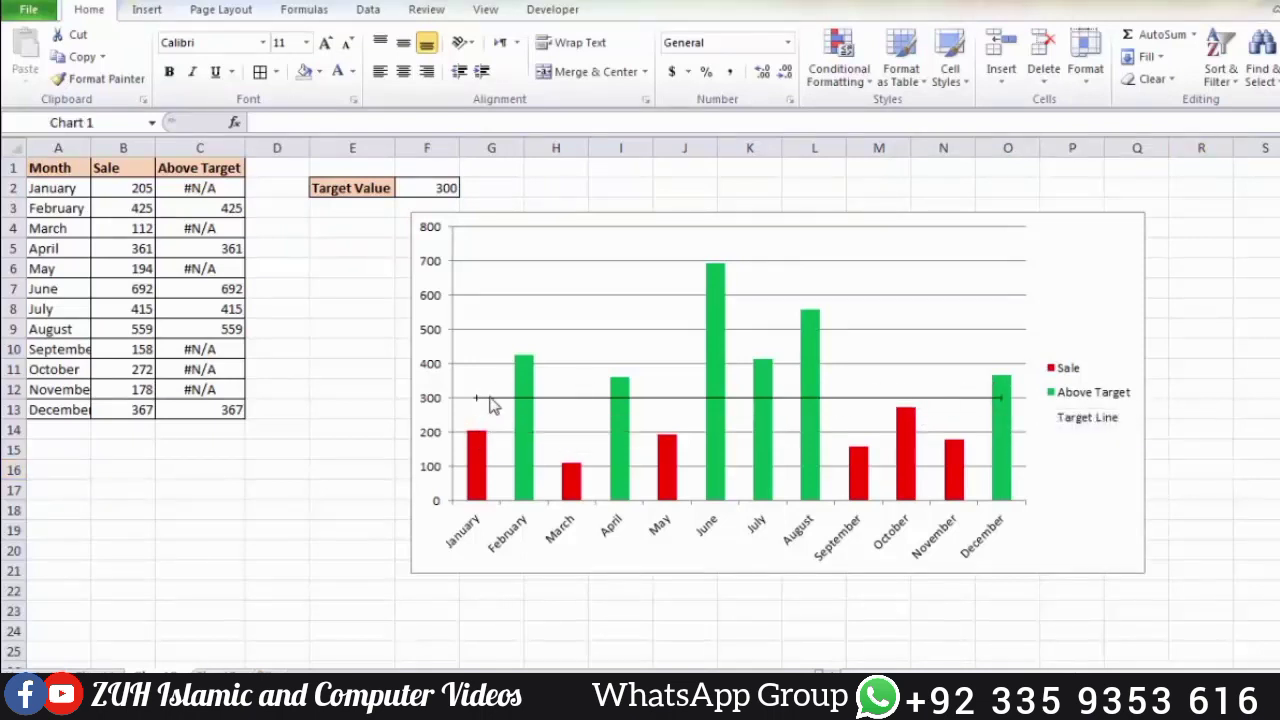
pyautogui.rightClick(490, 402)
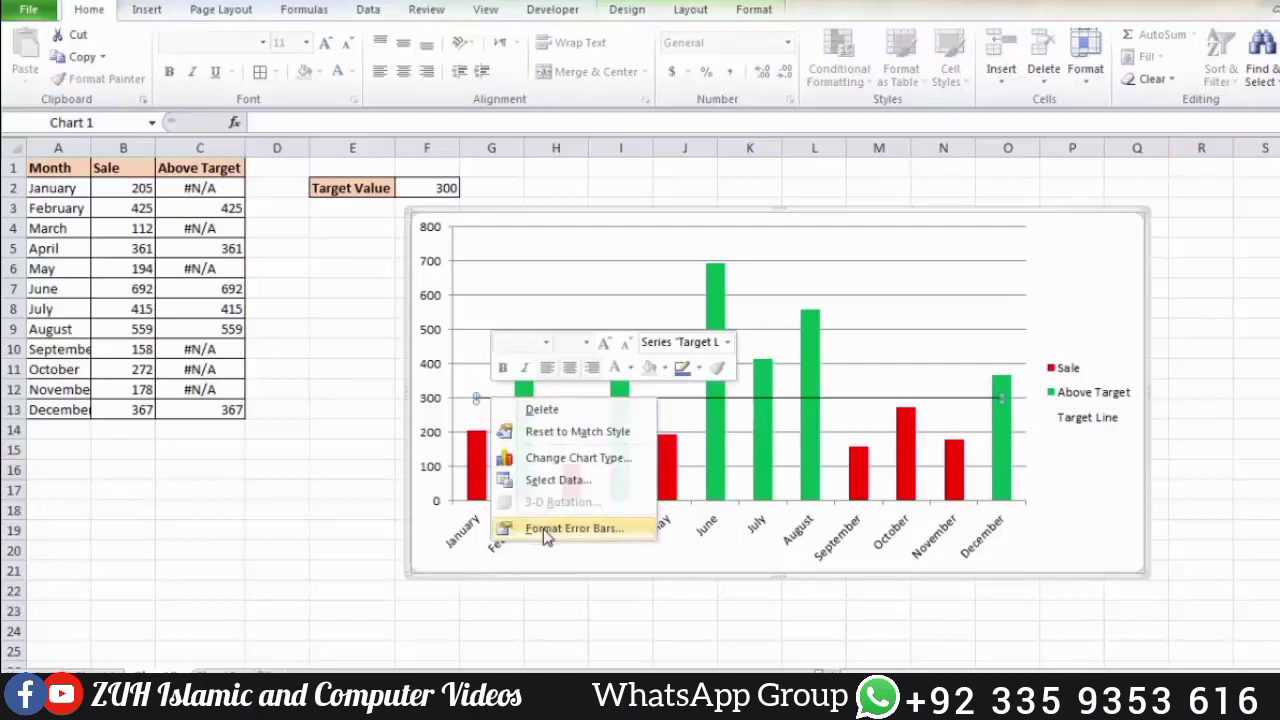
pyautogui.click(544, 530)
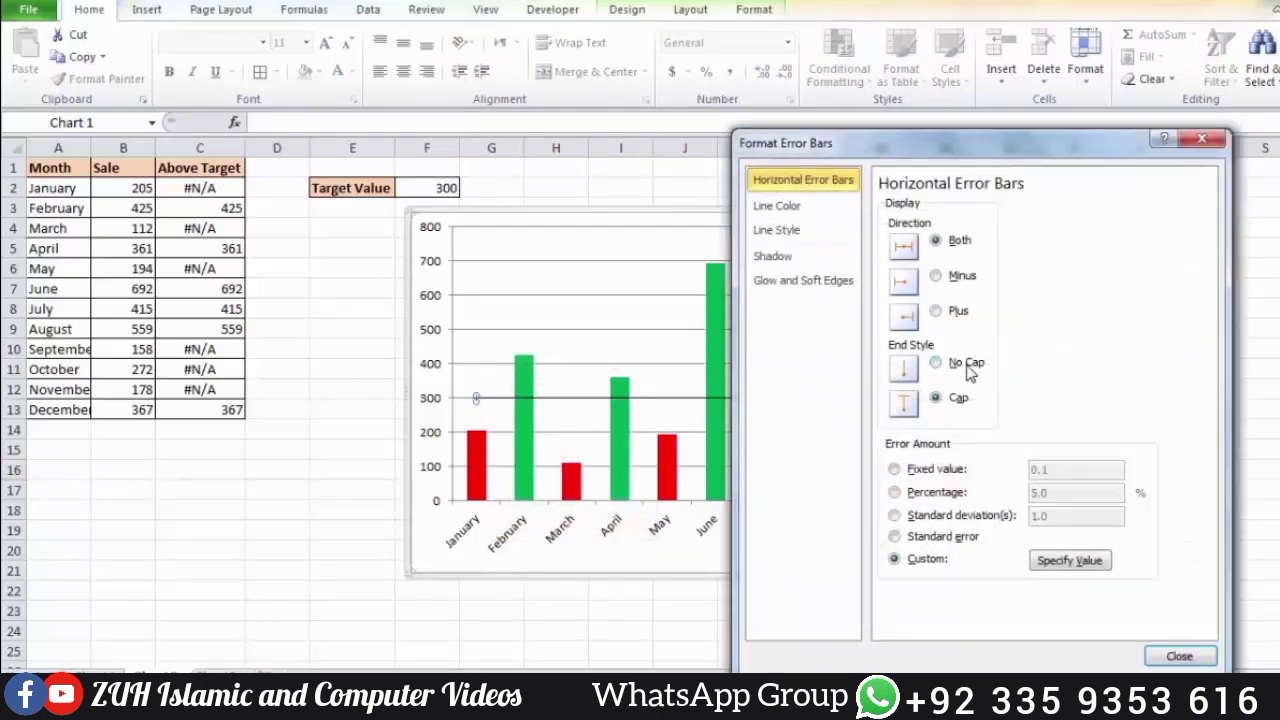
pyautogui.click(1177, 656)
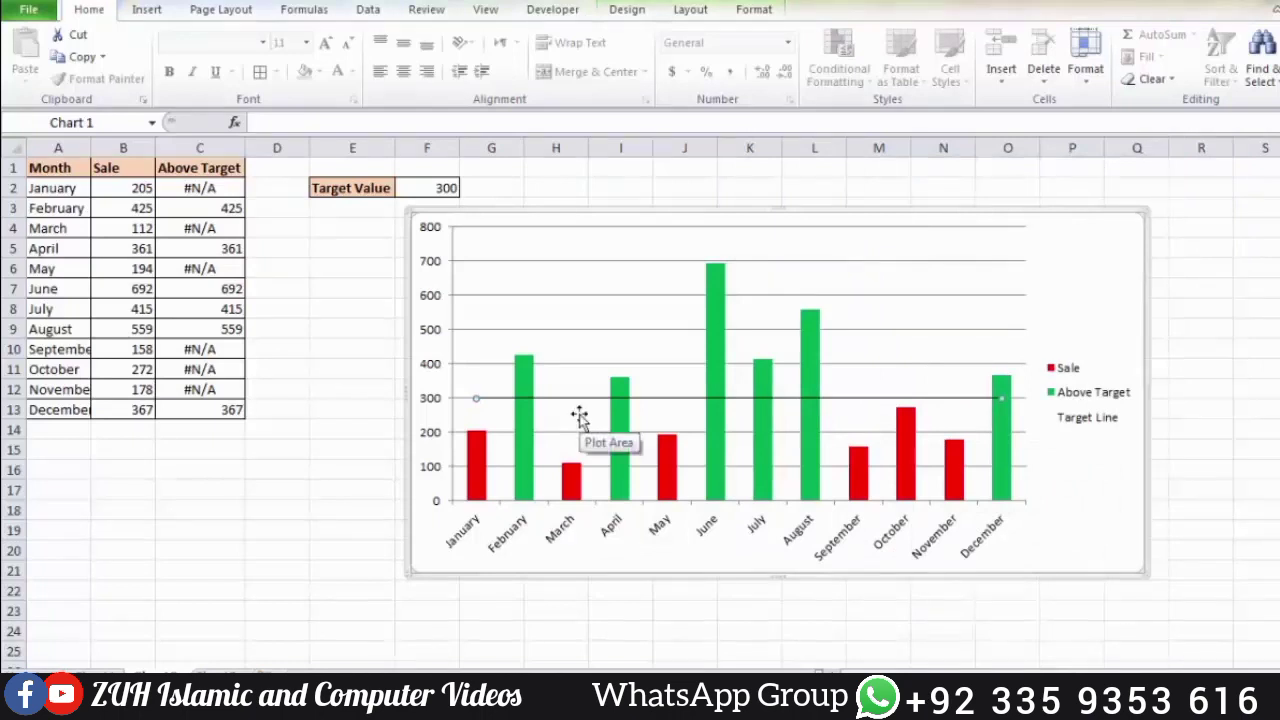
pyautogui.rightClick(503, 399)
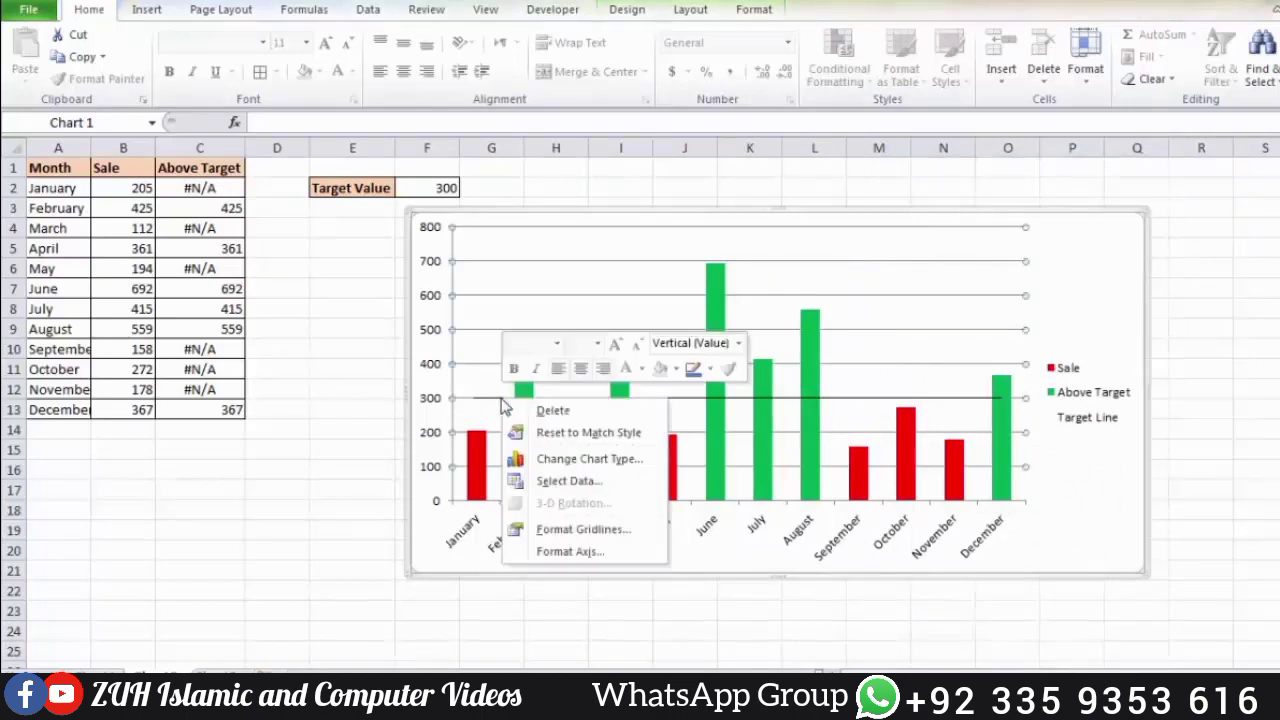
pyautogui.press('Escape')
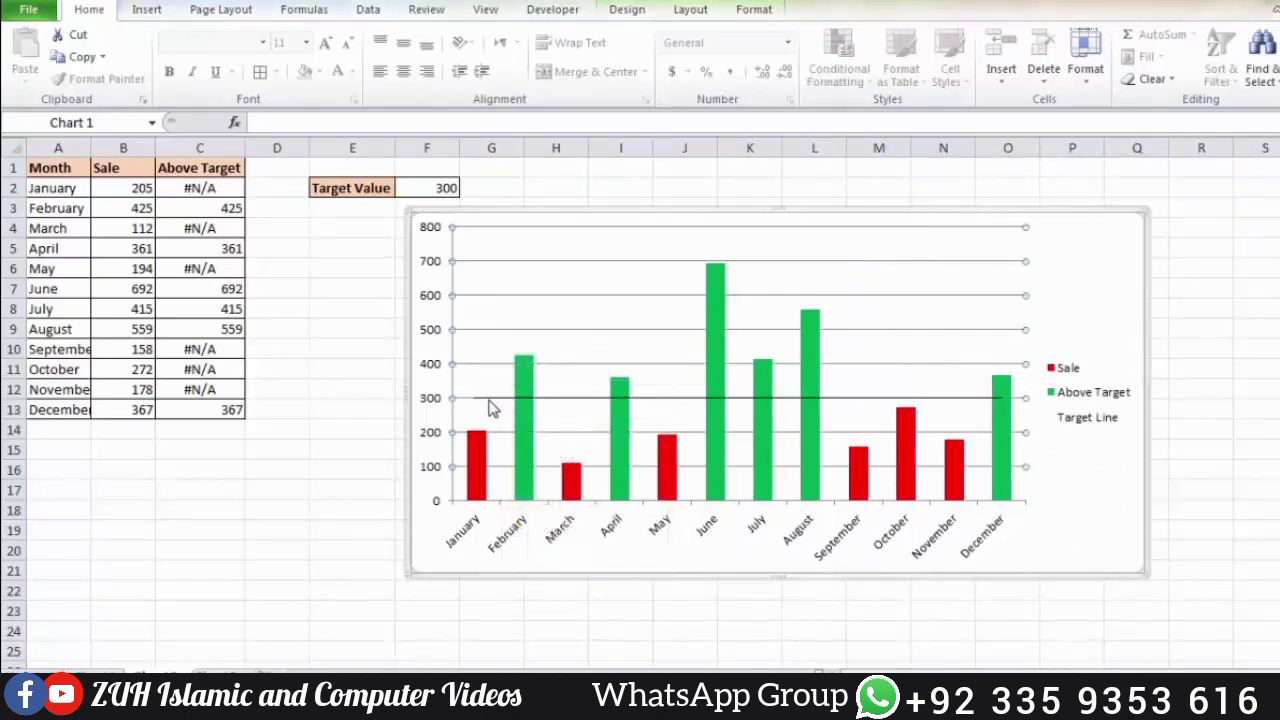
pyautogui.press('Escape')
pyautogui.press('Escape')
# Step: Set the Target Value in cell F2 to 350
pyautogui.click(447, 188)
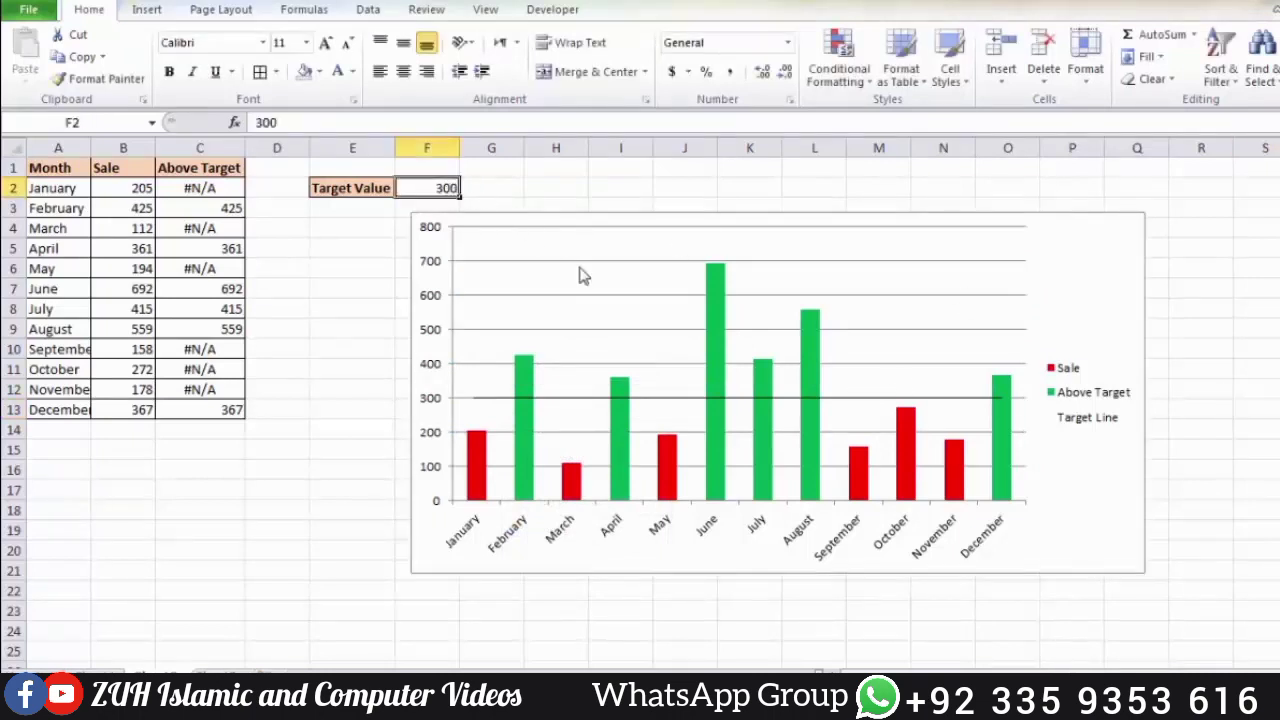
pyautogui.write('3')
pyautogui.press('Return')
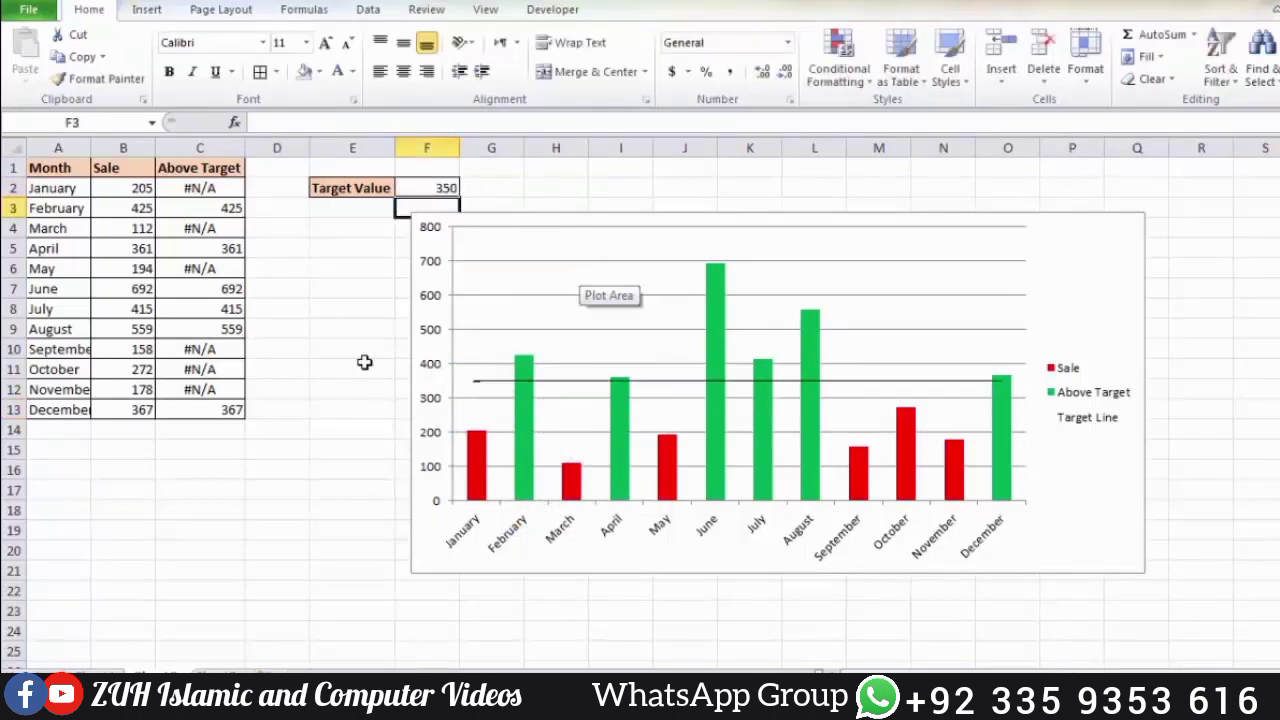
pyautogui.click(480, 388)
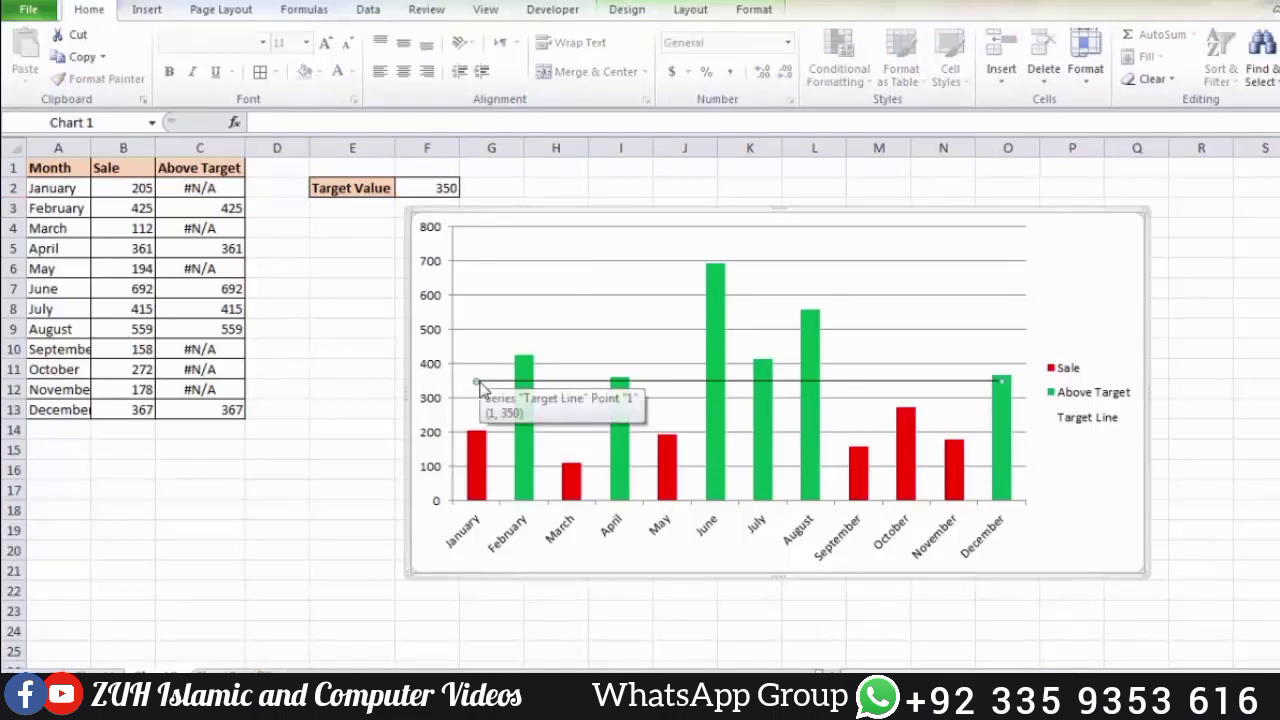
pyautogui.rightClick(480, 388)
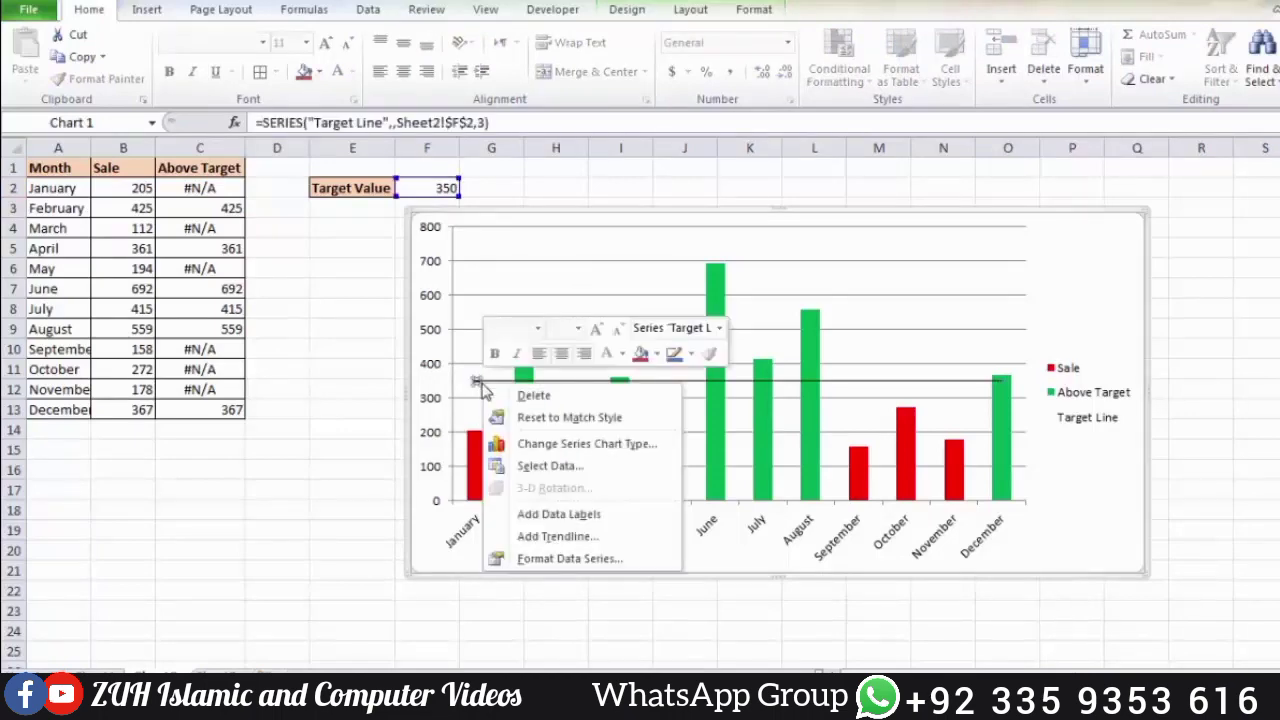
pyautogui.press('Escape')
# Step: Give the Target Line's horizontal error bars a solid dark red line colour
pyautogui.doubleClick(497, 381)
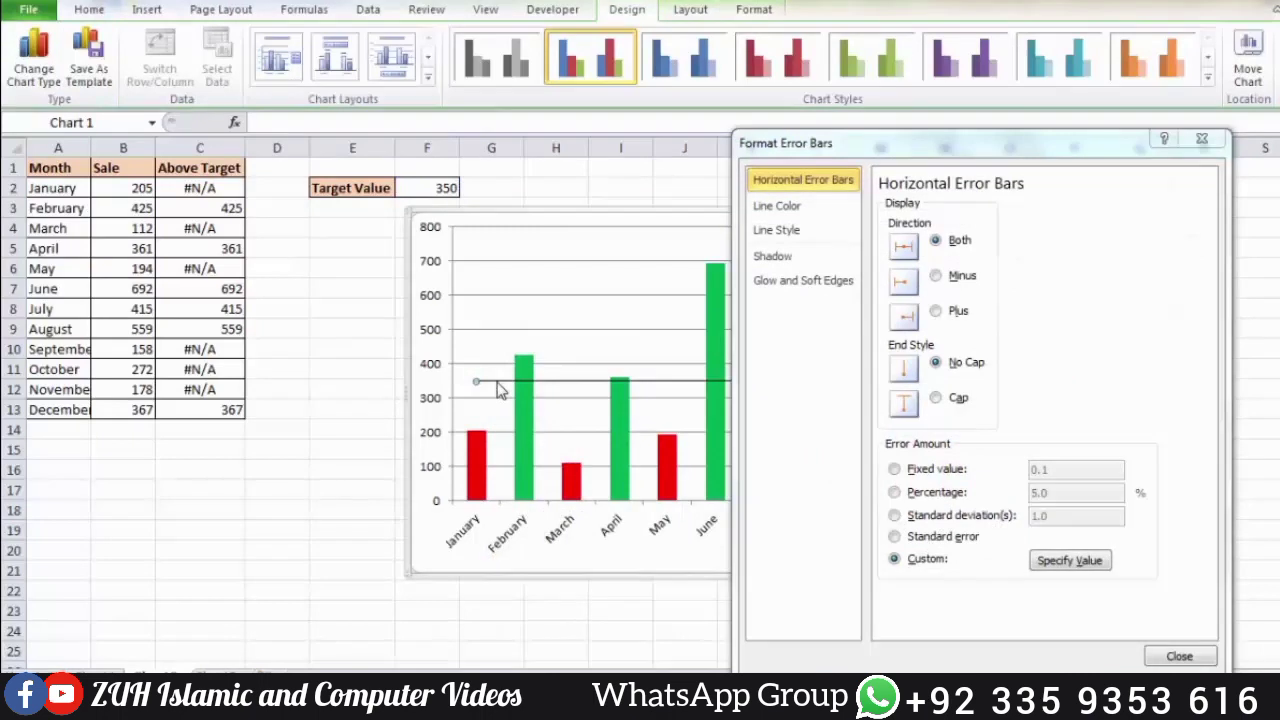
pyautogui.click(785, 233)
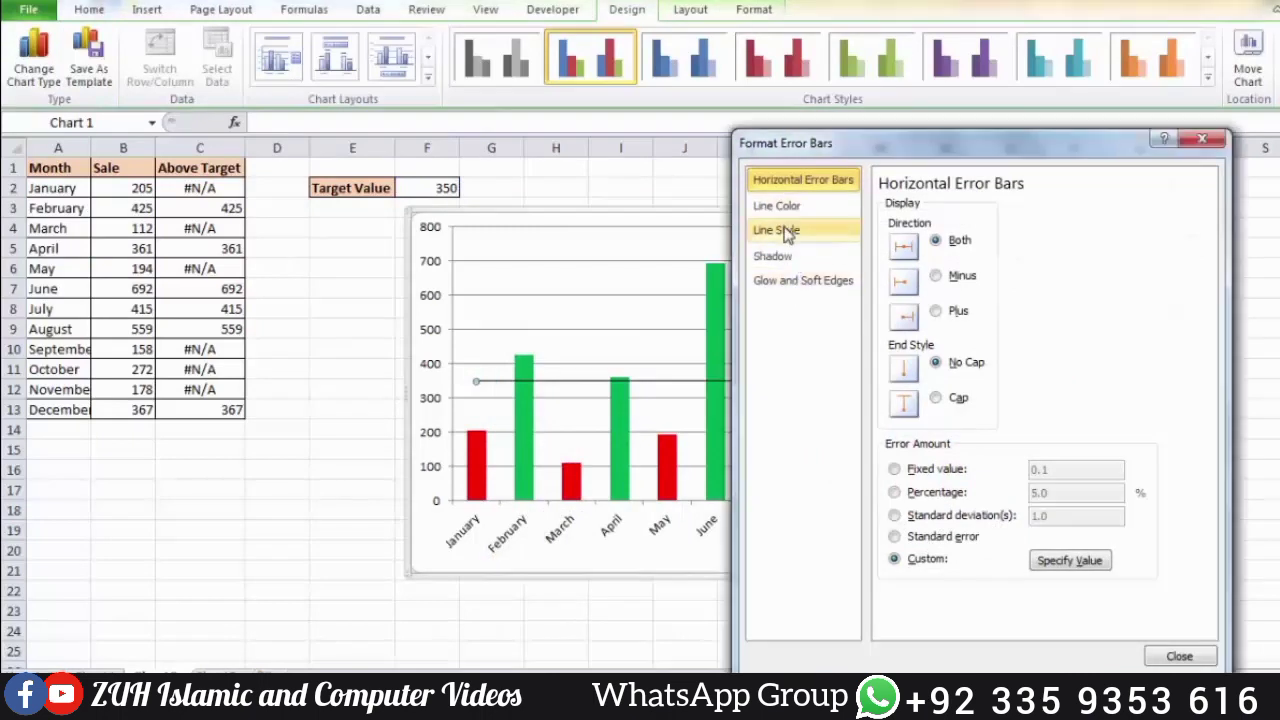
pyautogui.click(835, 210)
pyautogui.click(915, 227)
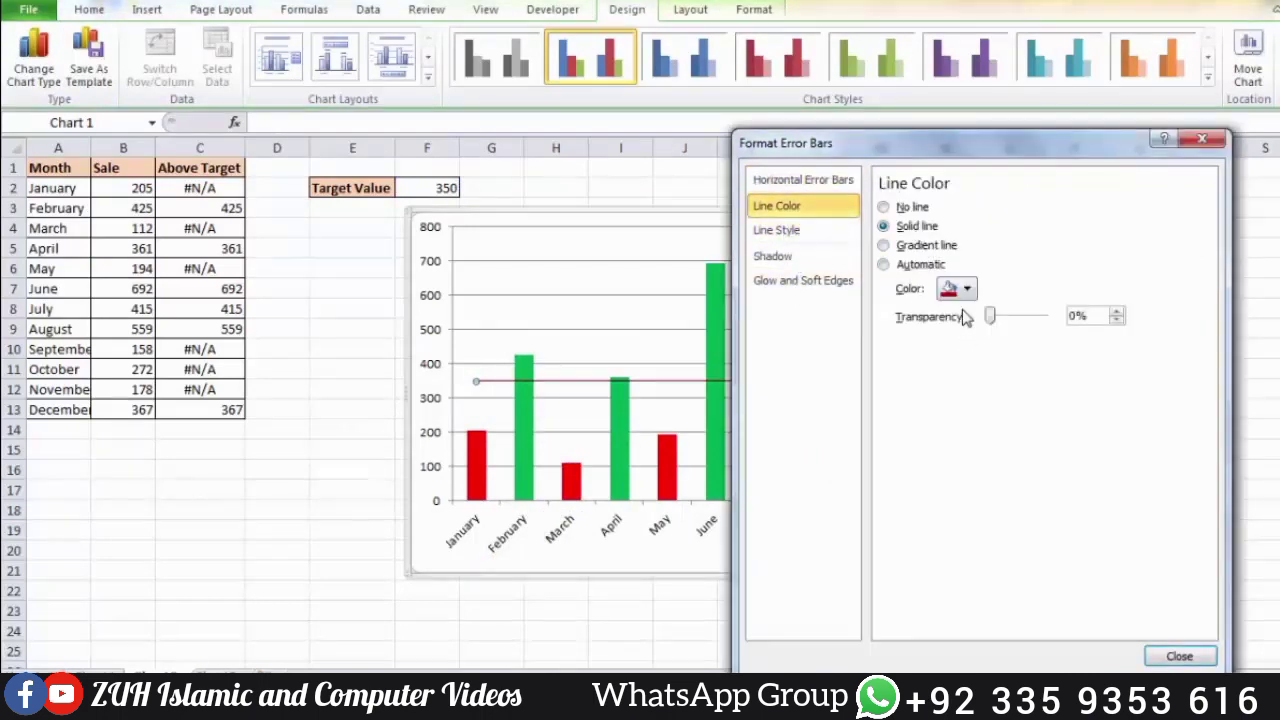
# Step: Make the Target Line's horizontal error bars 2.75 pt wide with a dashed line style
pyautogui.click(823, 234)
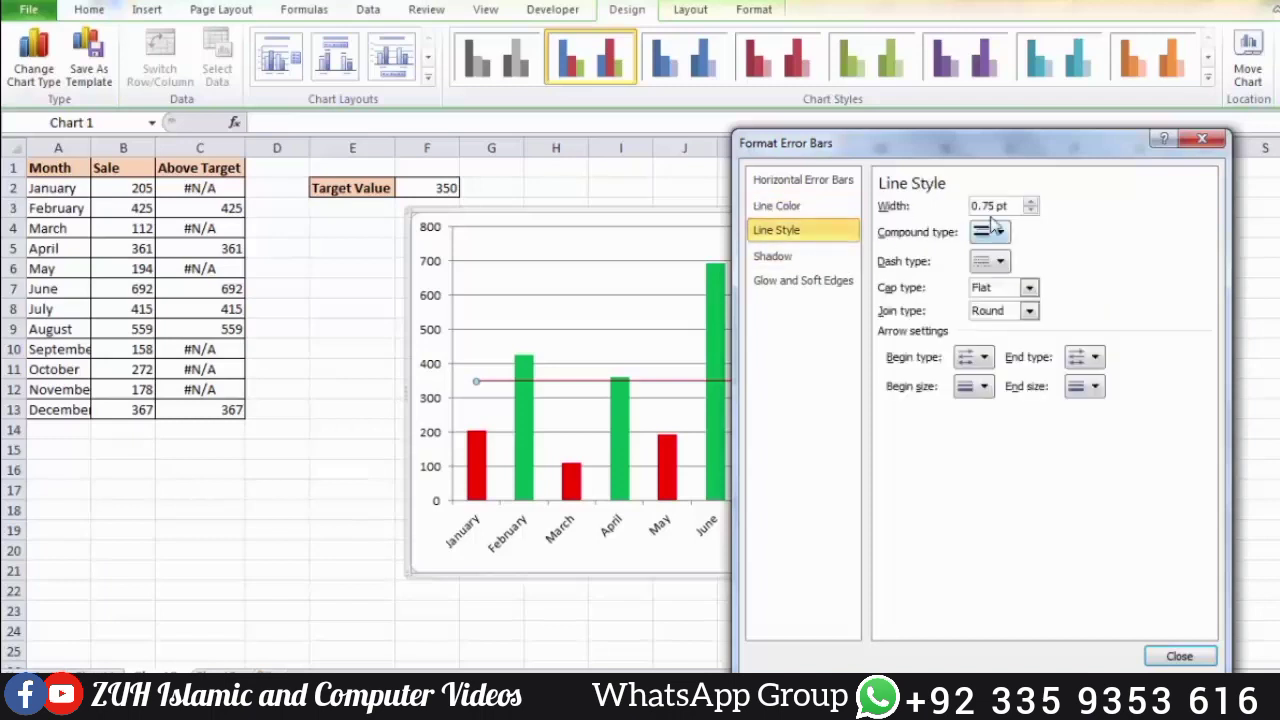
pyautogui.click(1031, 202)
pyautogui.click(1031, 202)
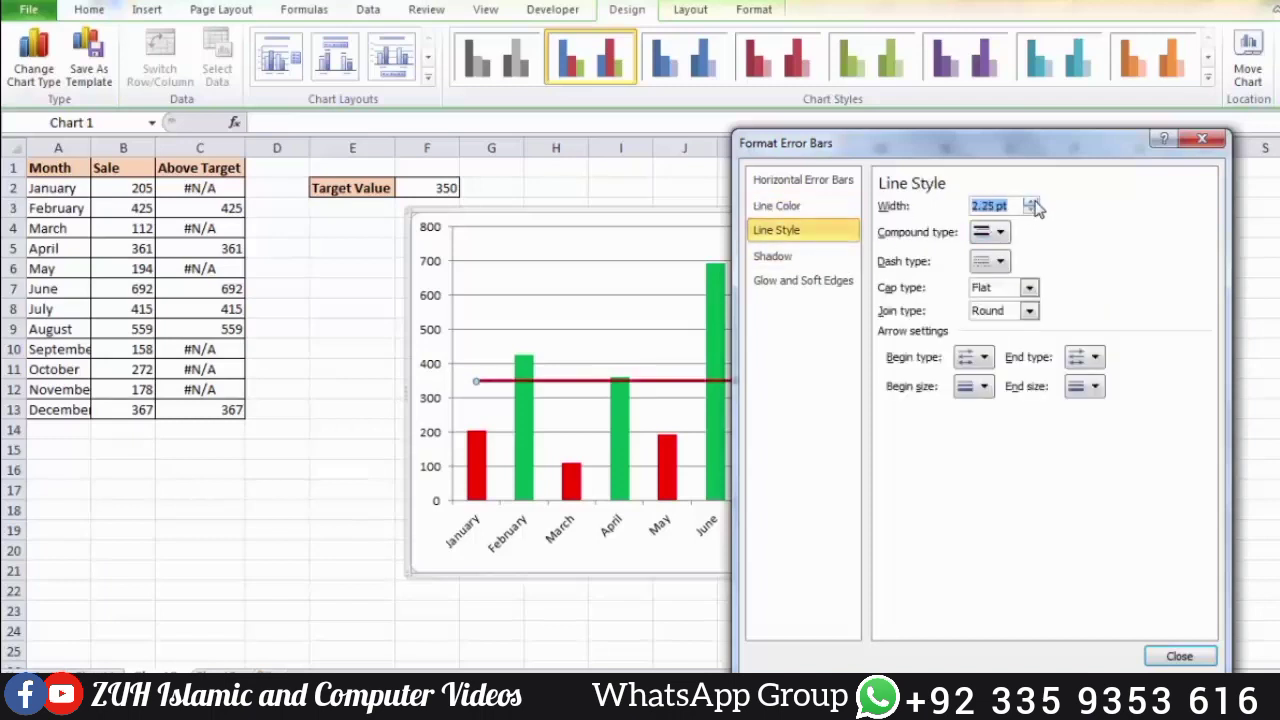
pyautogui.click(1000, 261)
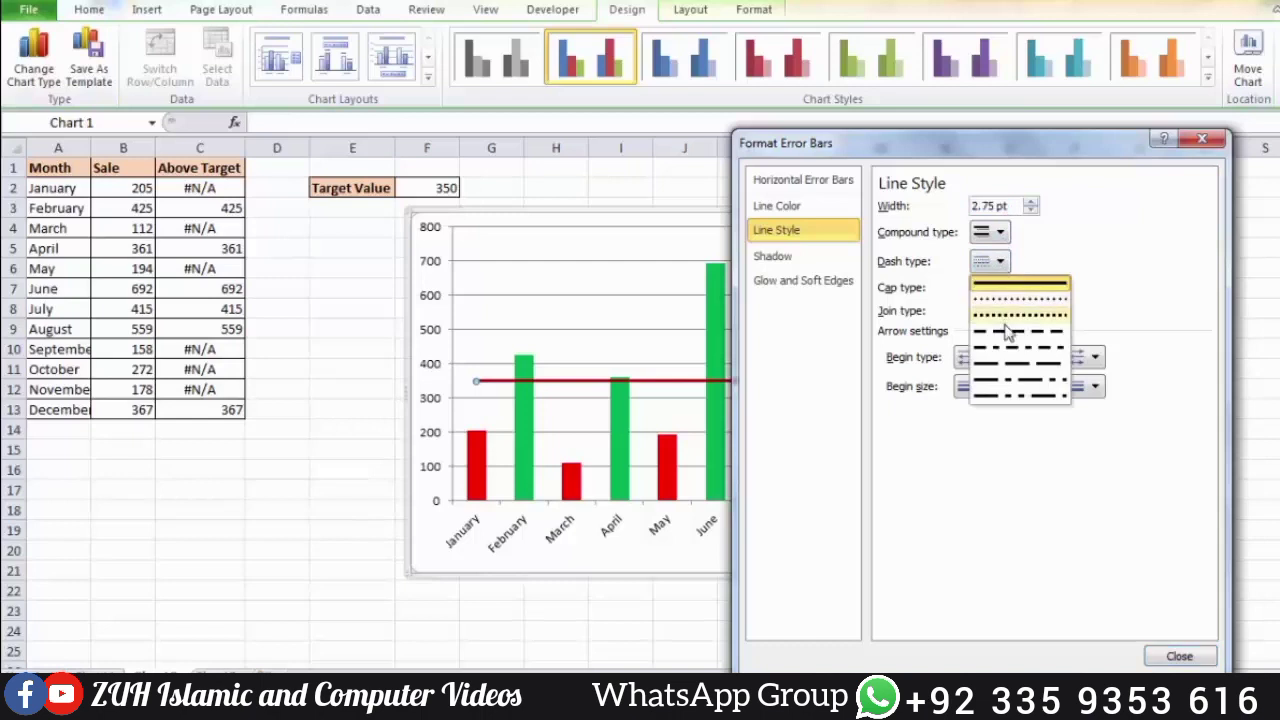
pyautogui.click(1007, 331)
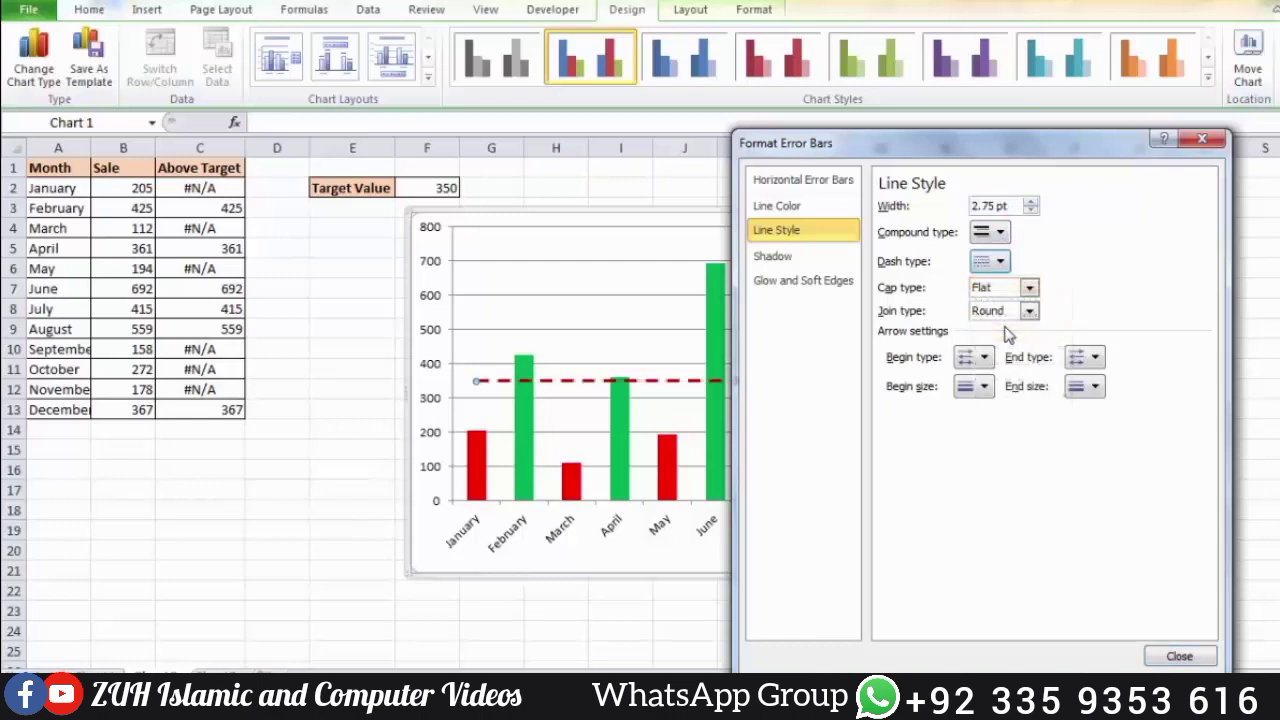
pyautogui.click(1179, 657)
pyautogui.click(1238, 408)
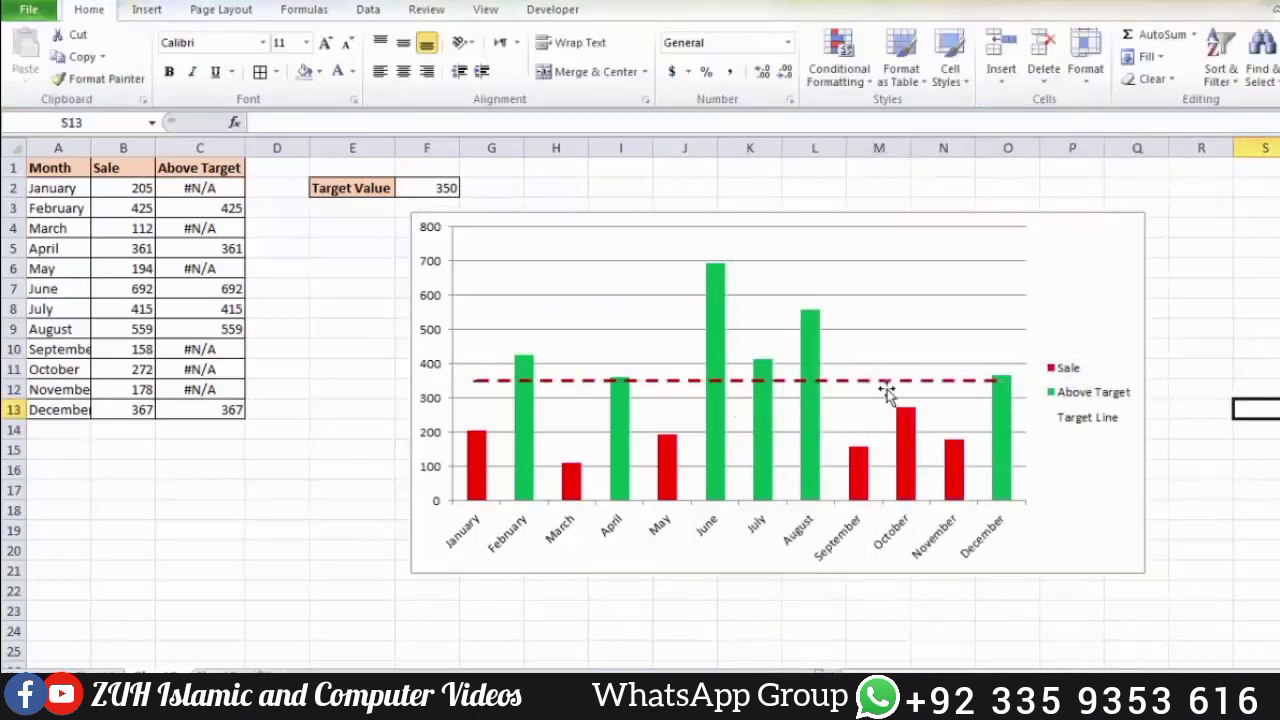
# Step: Set the Target Value in cell F2 to 400
pyautogui.click(448, 190)
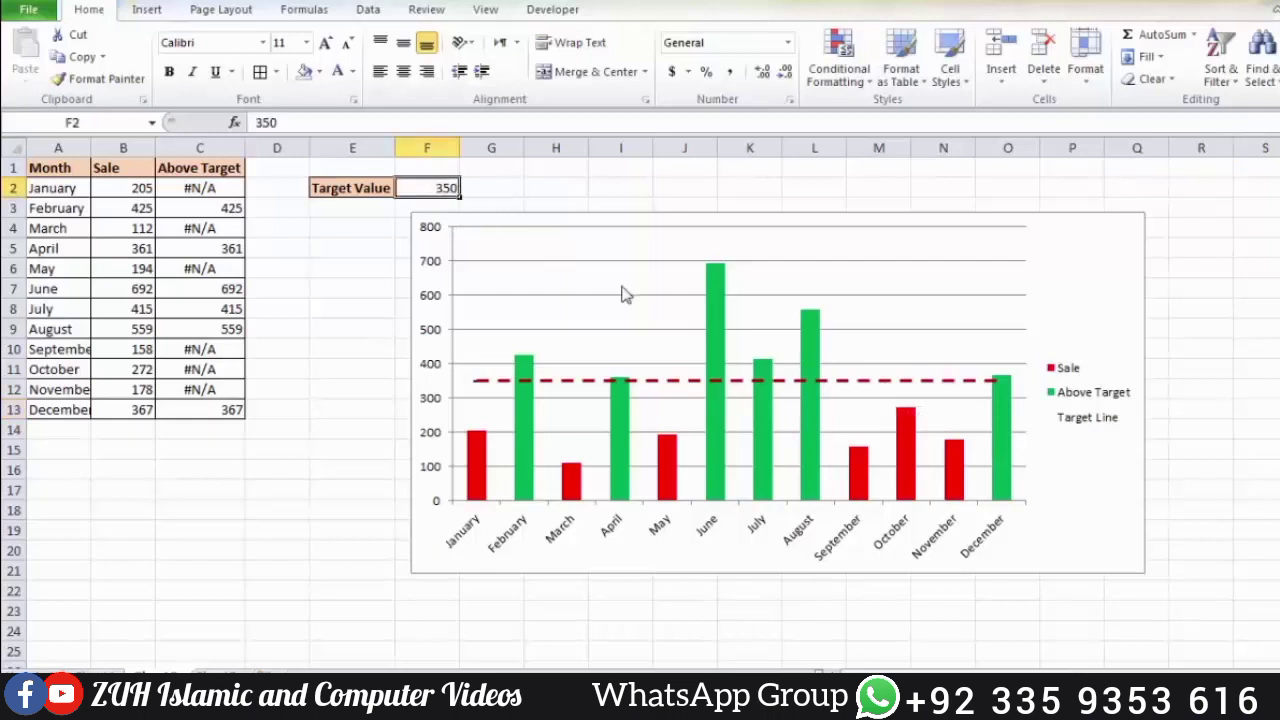
pyautogui.write('400')
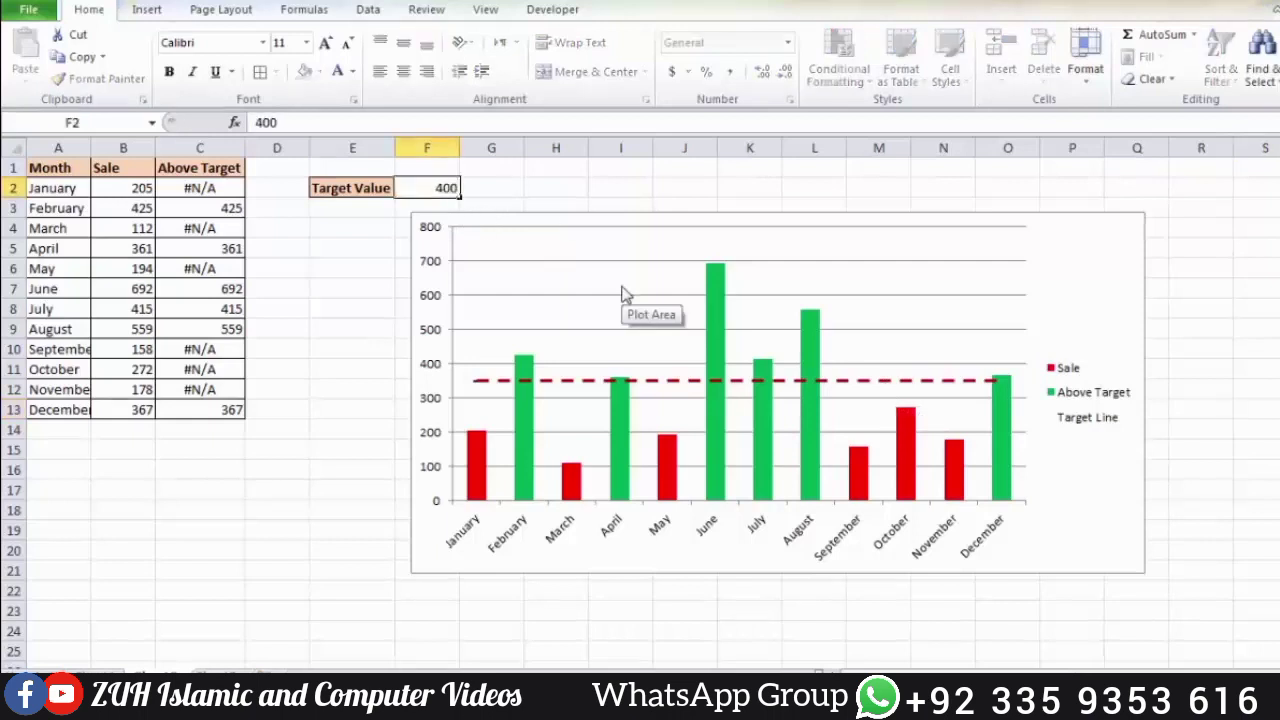
pyautogui.press('Return')
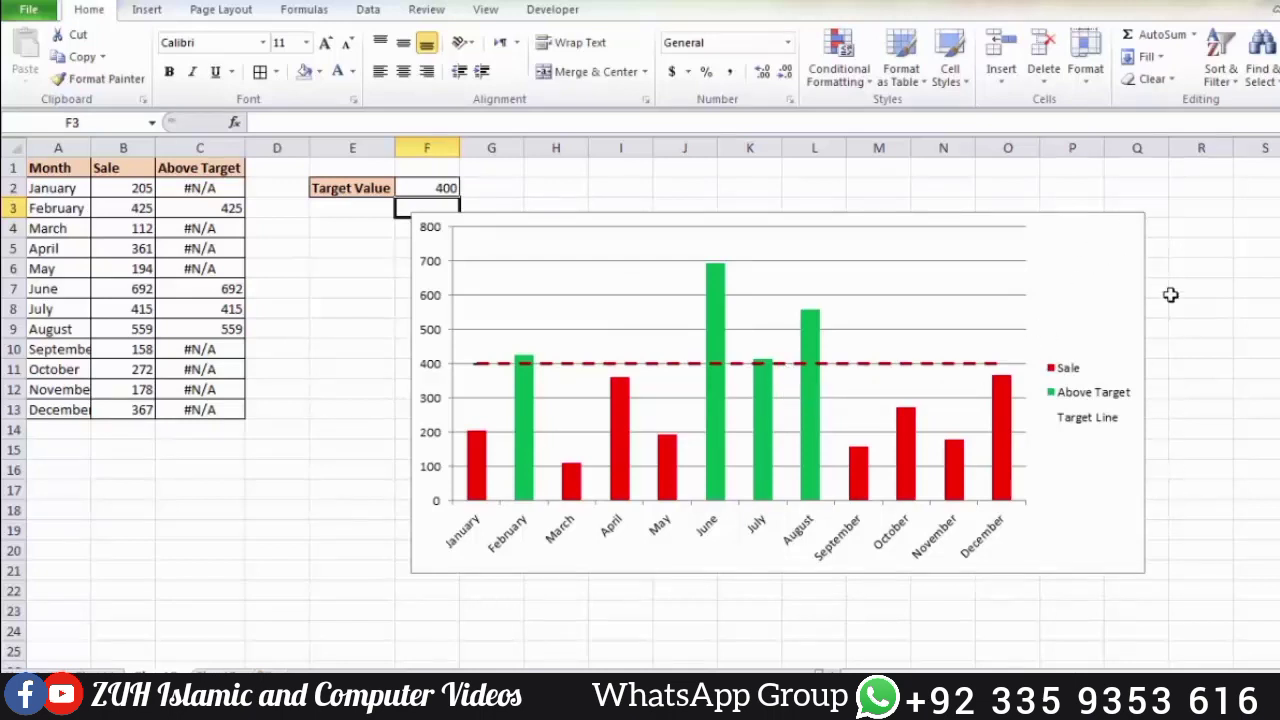
# Step: Insert a vertical Scroll Bar form control just outside the chart's right edge, spanning the chart's full height
pyautogui.click(552, 10)
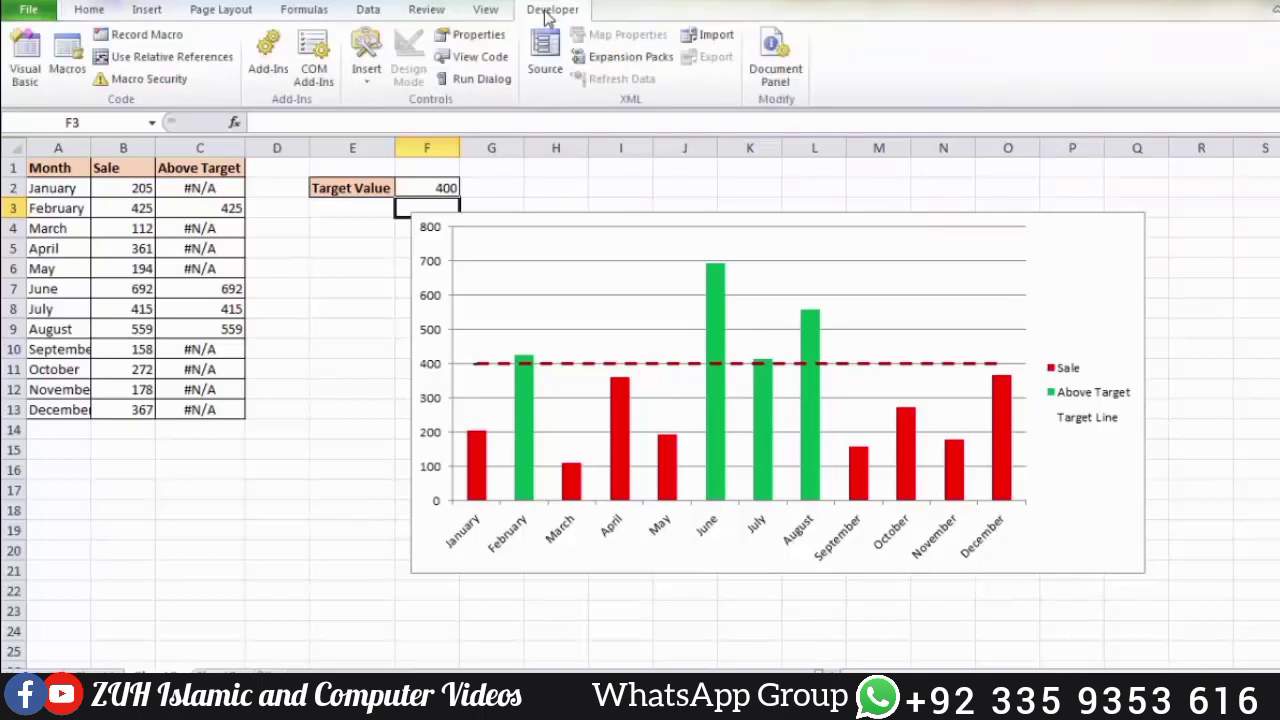
pyautogui.click(368, 66)
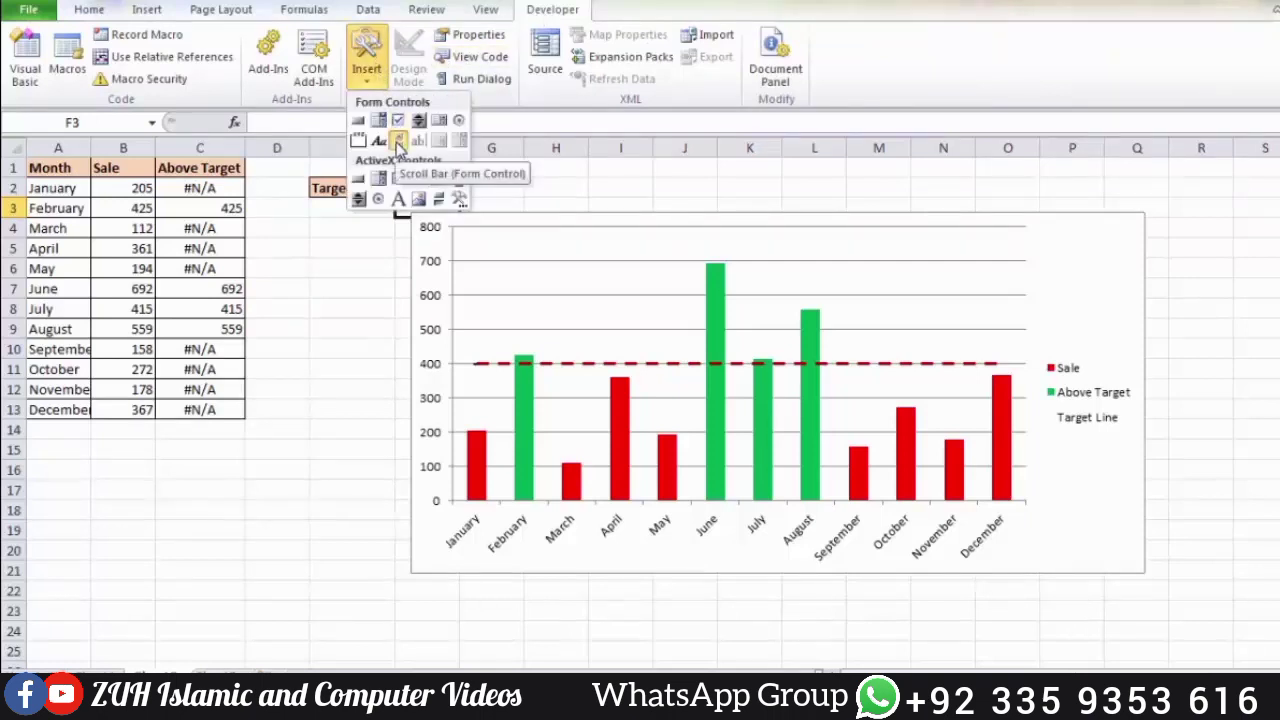
pyautogui.click(398, 141)
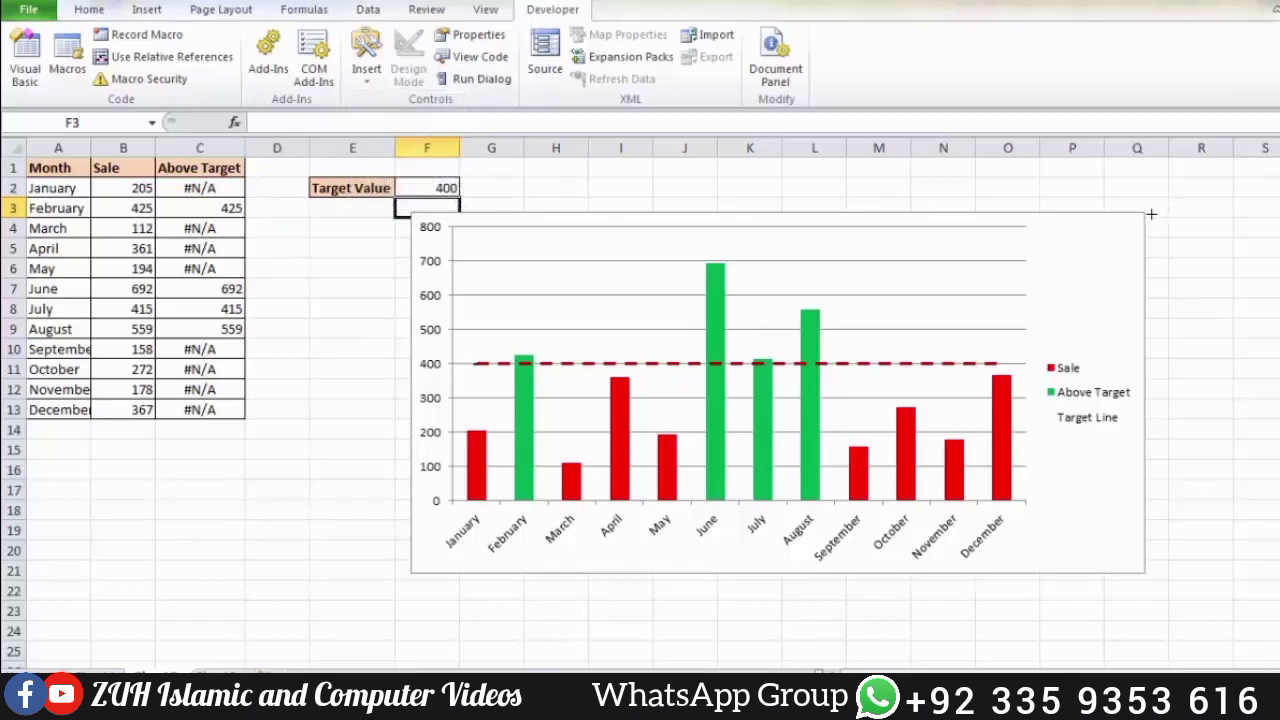
pyautogui.moveTo(1151, 212)
pyautogui.mouseDown()
pyautogui.moveTo(1177, 289)
pyautogui.moveTo(1194, 466)
pyautogui.moveTo(1181, 575)
pyautogui.moveTo(1168, 570)
pyautogui.mouseUp()
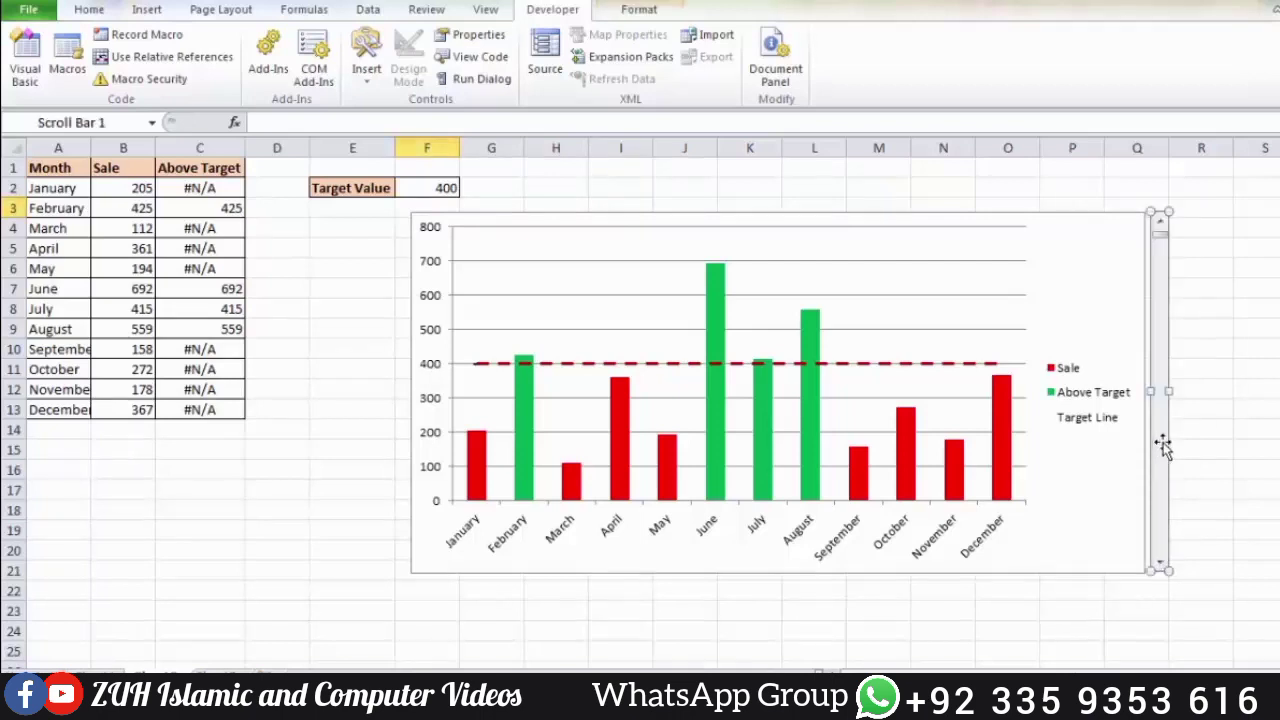
pyautogui.click(1250, 392)
# Step: Examine the scroll bar's default control settings and try moving its slider before anything is linked to it
pyautogui.click(1162, 428)
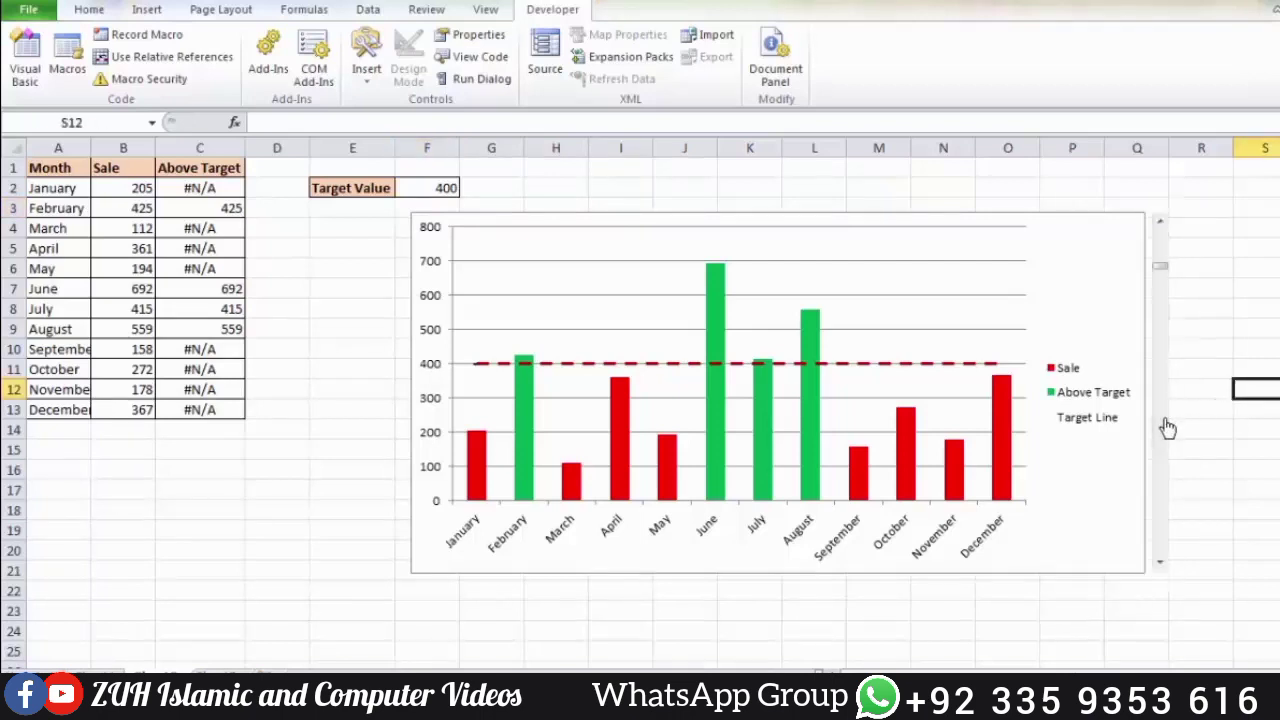
pyautogui.click(1162, 267)
pyautogui.rightClick(1160, 266)
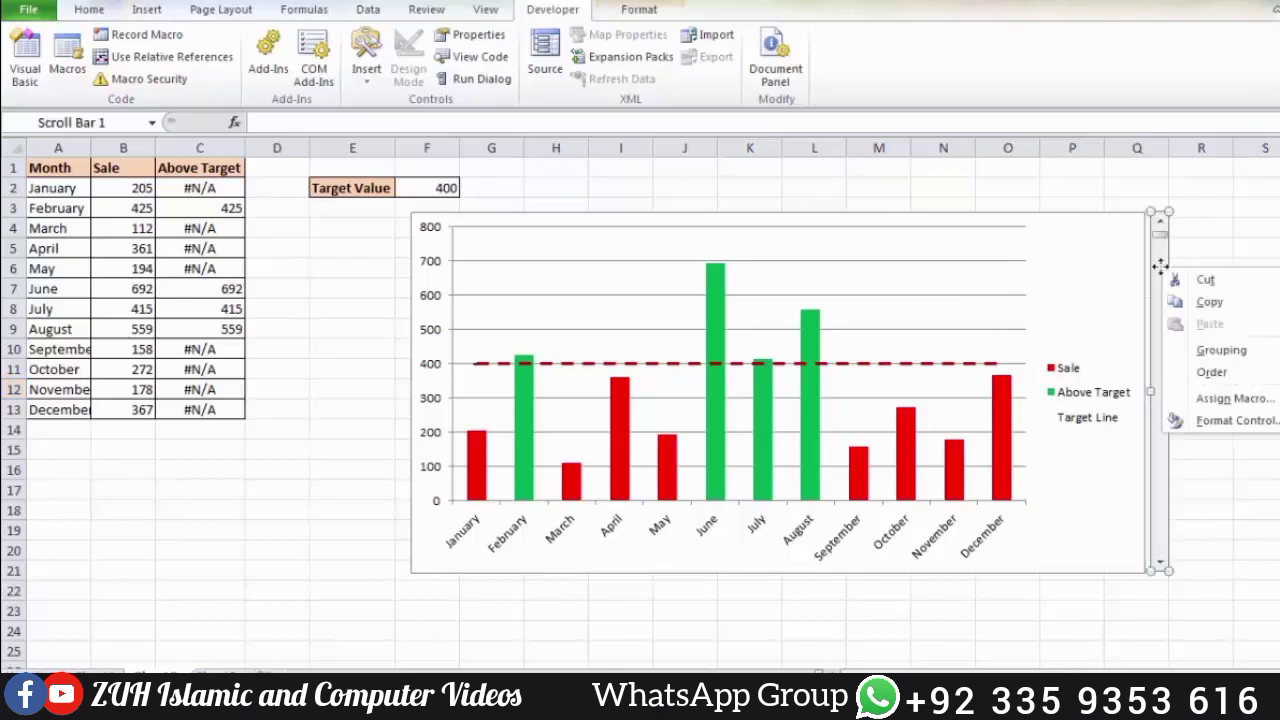
pyautogui.click(1207, 422)
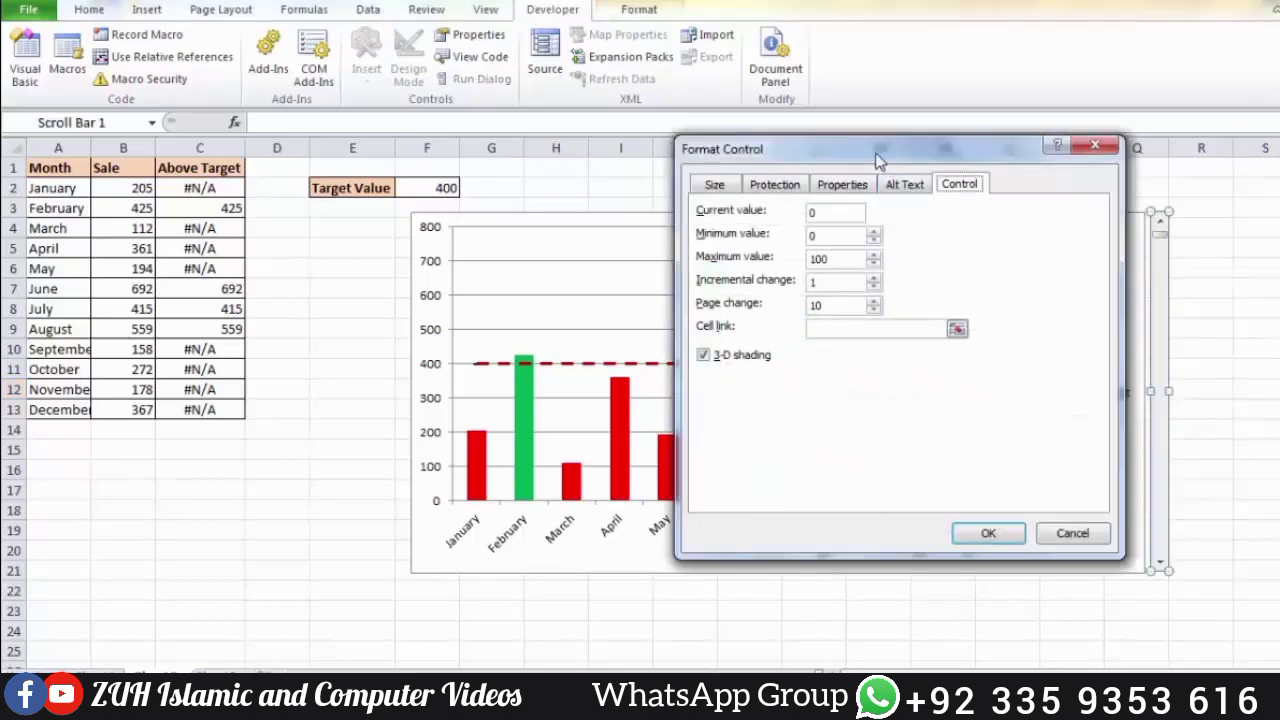
pyautogui.moveTo(877, 160); pyautogui.dragTo(730, 140)
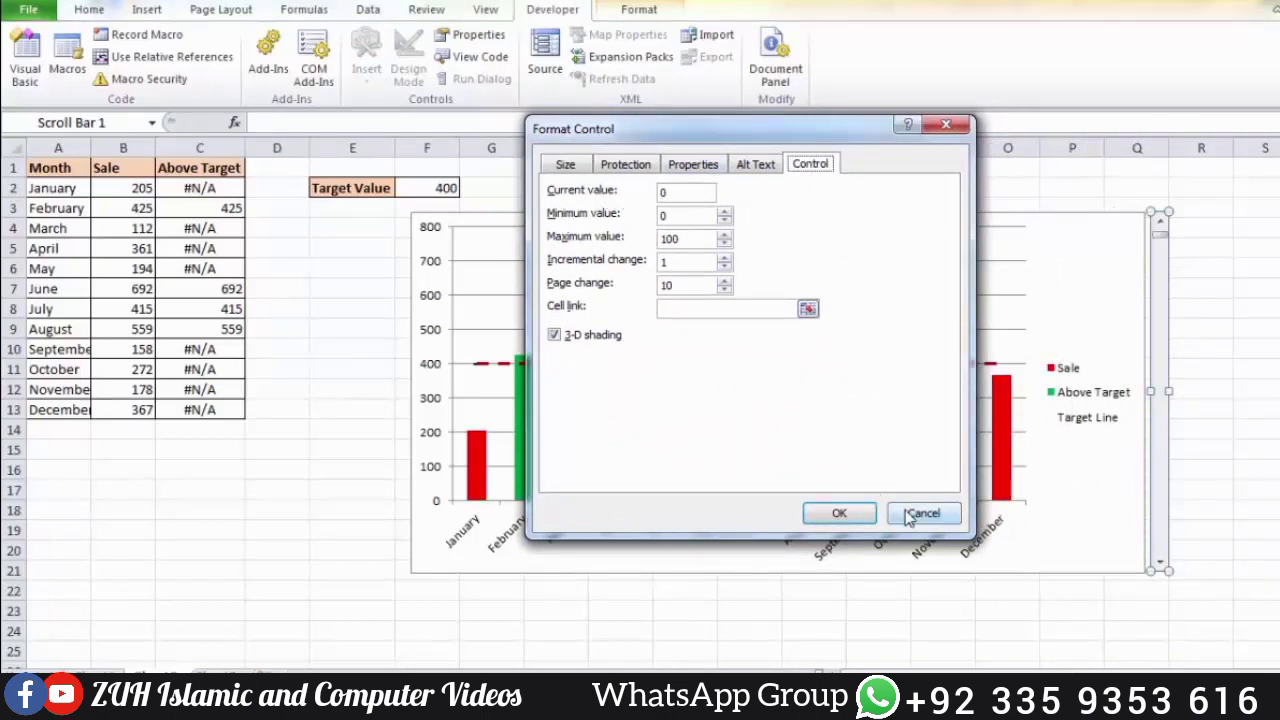
pyautogui.click(839, 513)
pyautogui.click(1175, 435)
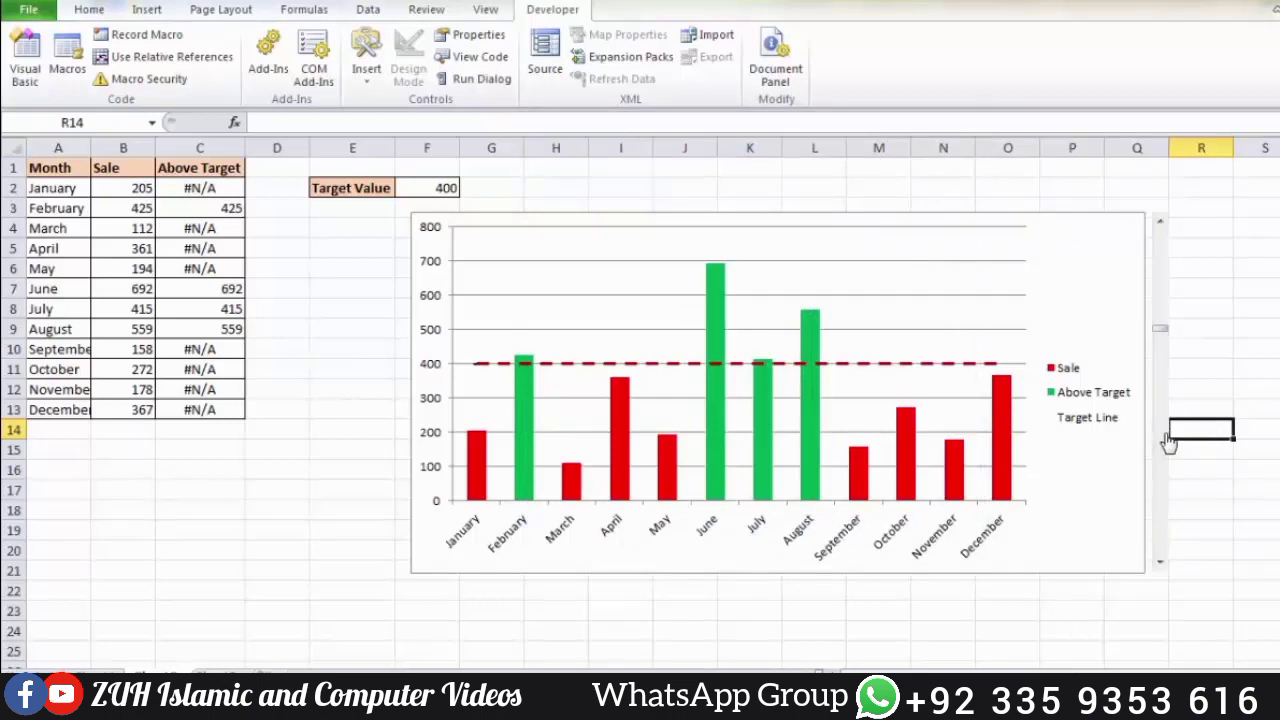
pyautogui.rightClick(1160, 412)
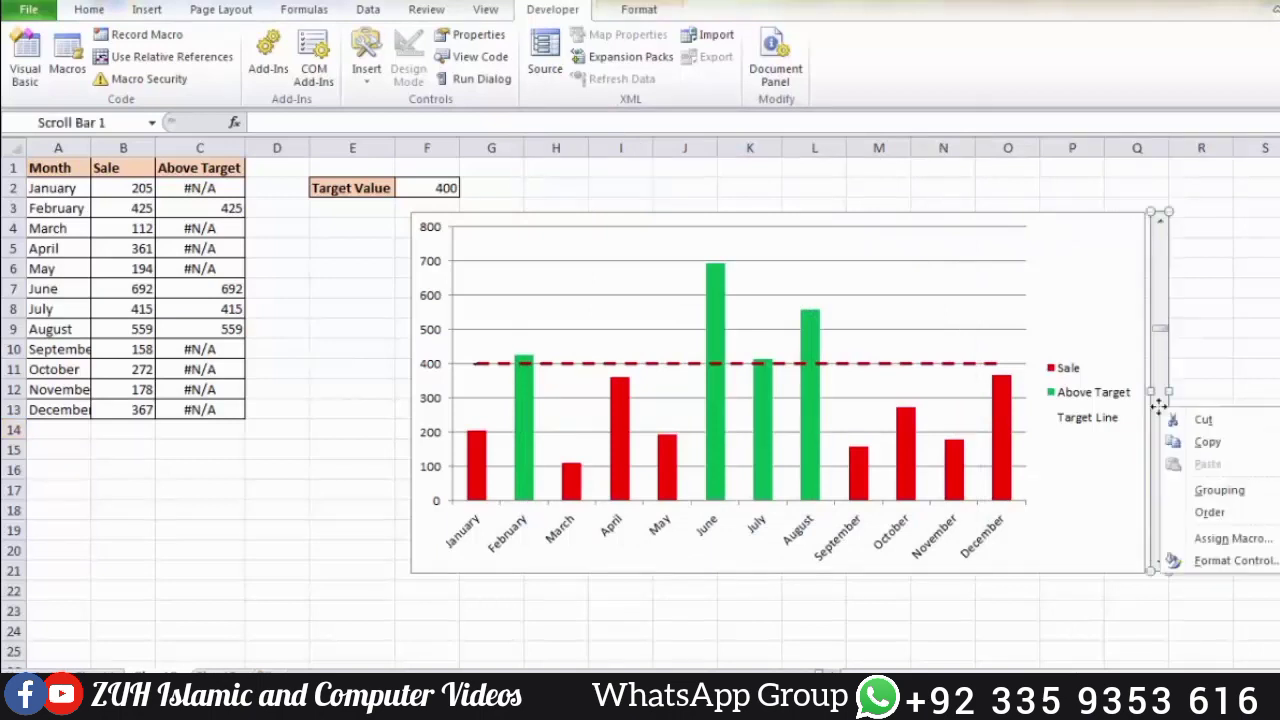
pyautogui.click(1215, 561)
pyautogui.moveTo(680, 195); pyautogui.dragTo(654, 205)
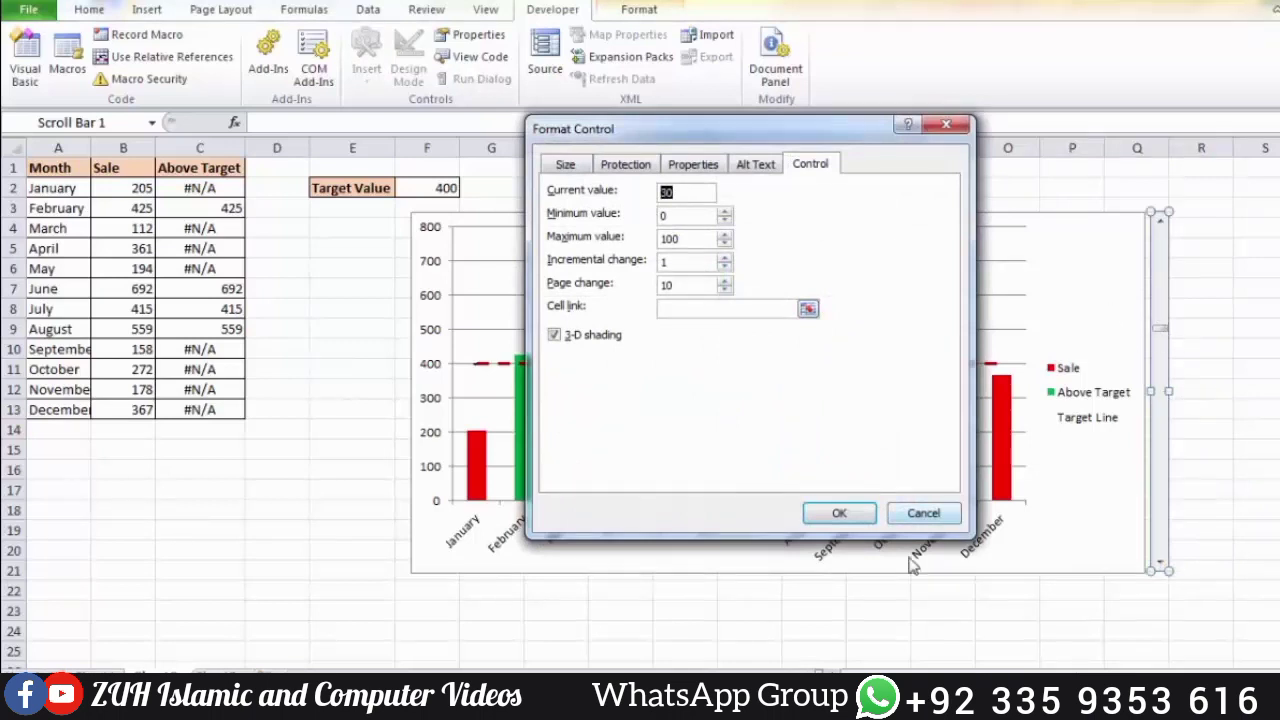
pyautogui.click(921, 513)
pyautogui.click(1236, 308)
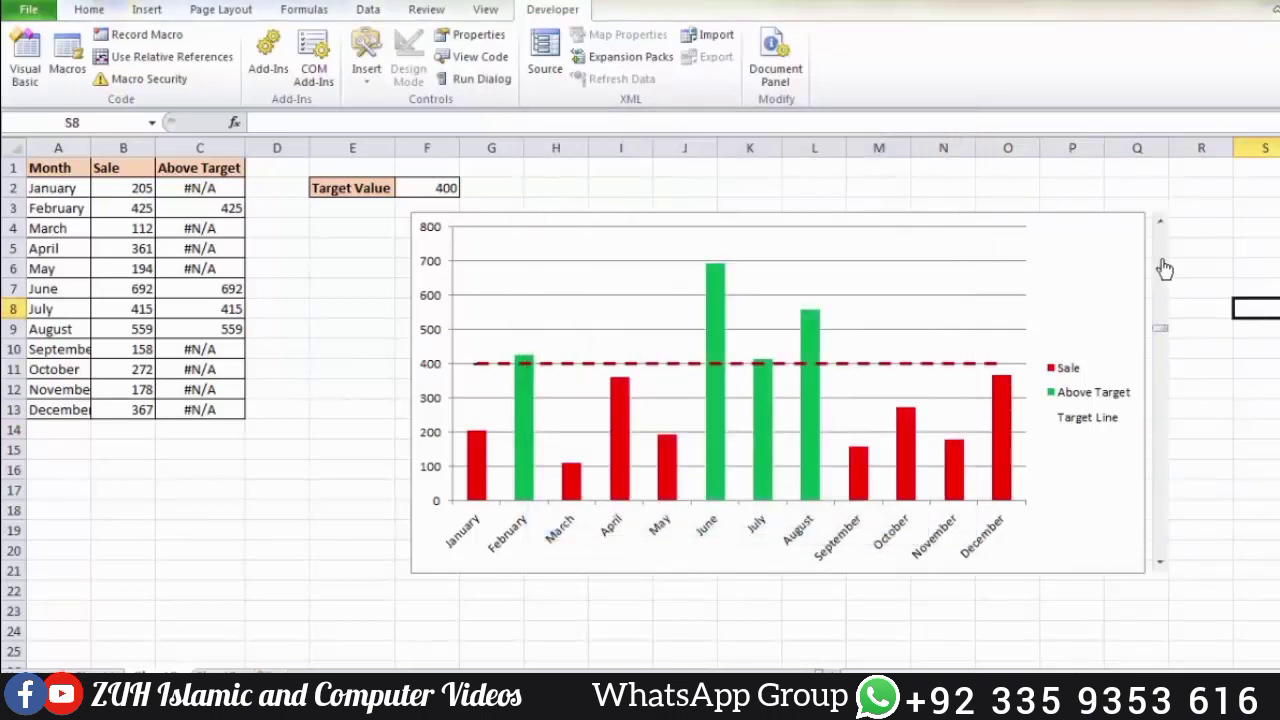
# Step: Set the scroll bar's minimum value to 0, maximum to 700, incremental change to 10 and page change to 50
pyautogui.rightClick(1158, 293)
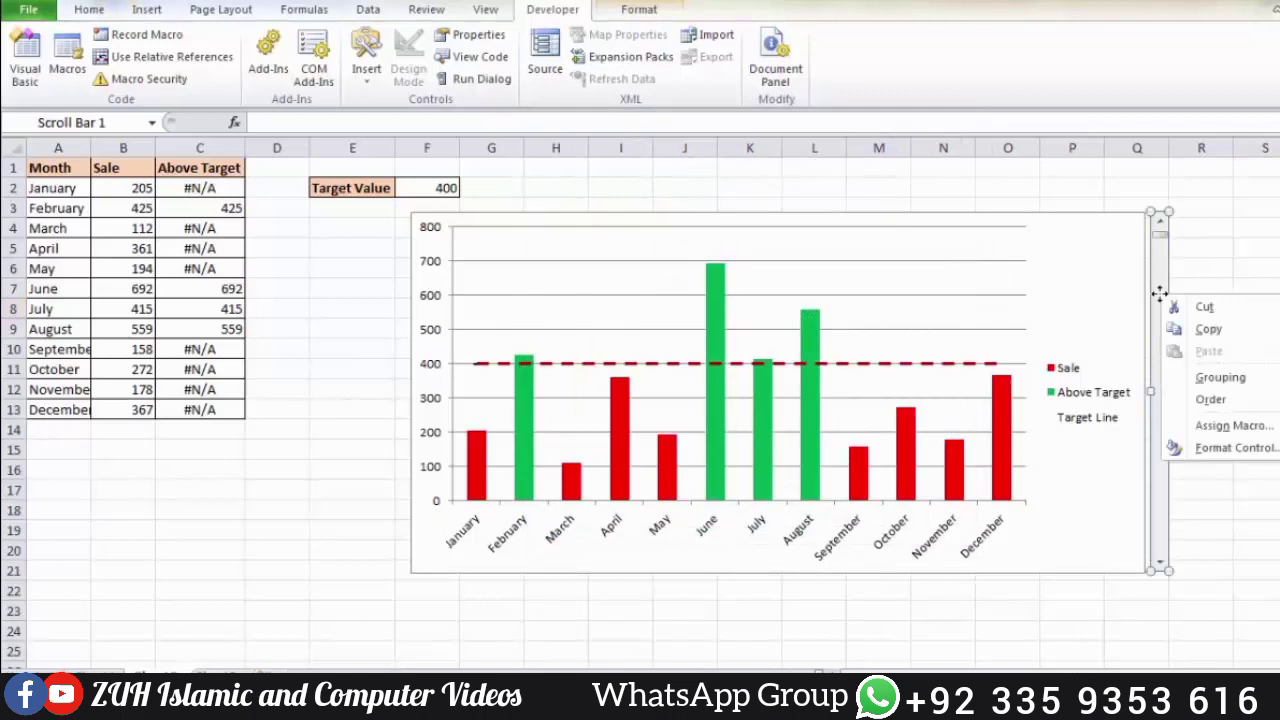
pyautogui.click(1212, 450)
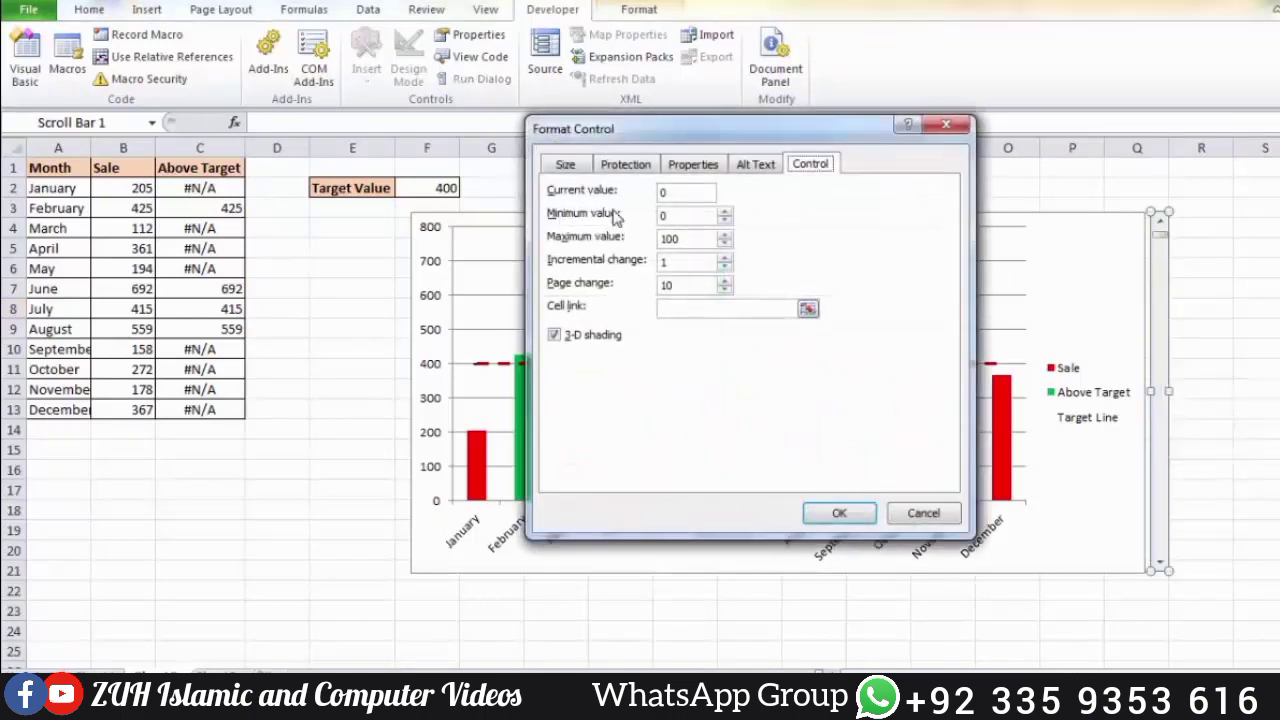
pyautogui.moveTo(676, 216); pyautogui.dragTo(654, 222)
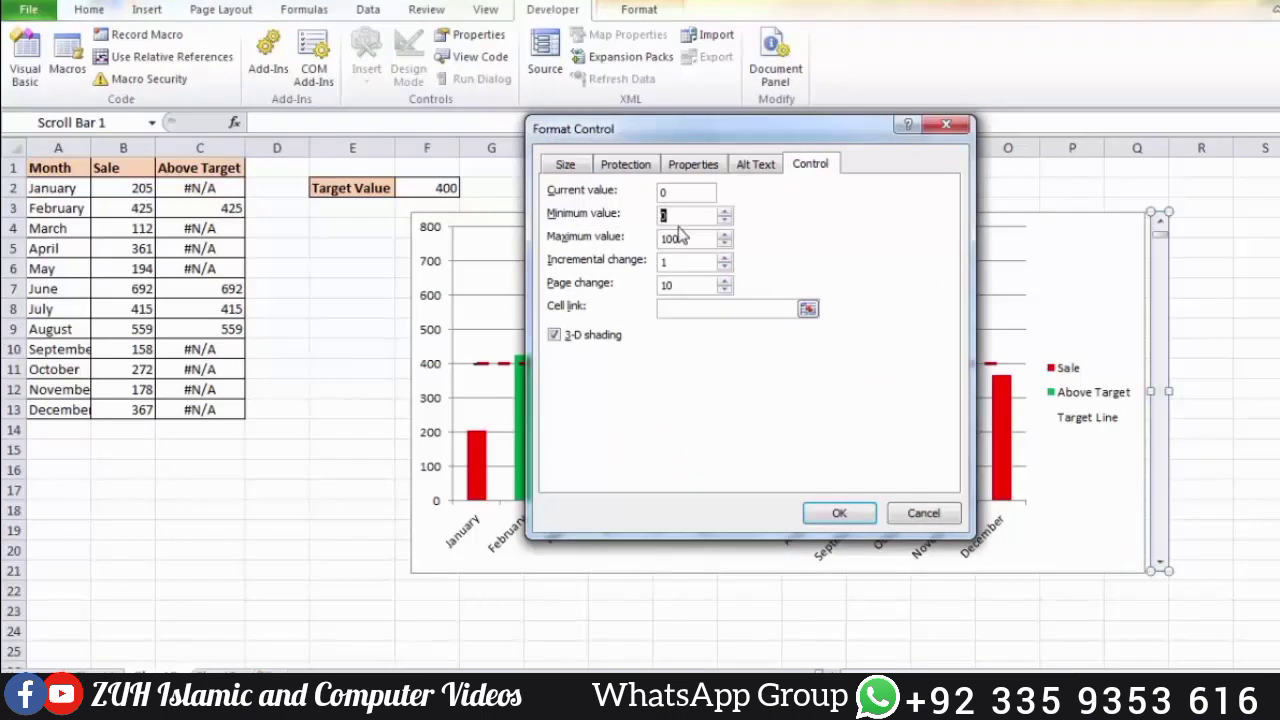
pyautogui.doubleClick(680, 242)
pyautogui.press('Tab')
# Step: Link the scroll bar to cell $F$1 and apply its control settings
pyautogui.click(675, 308)
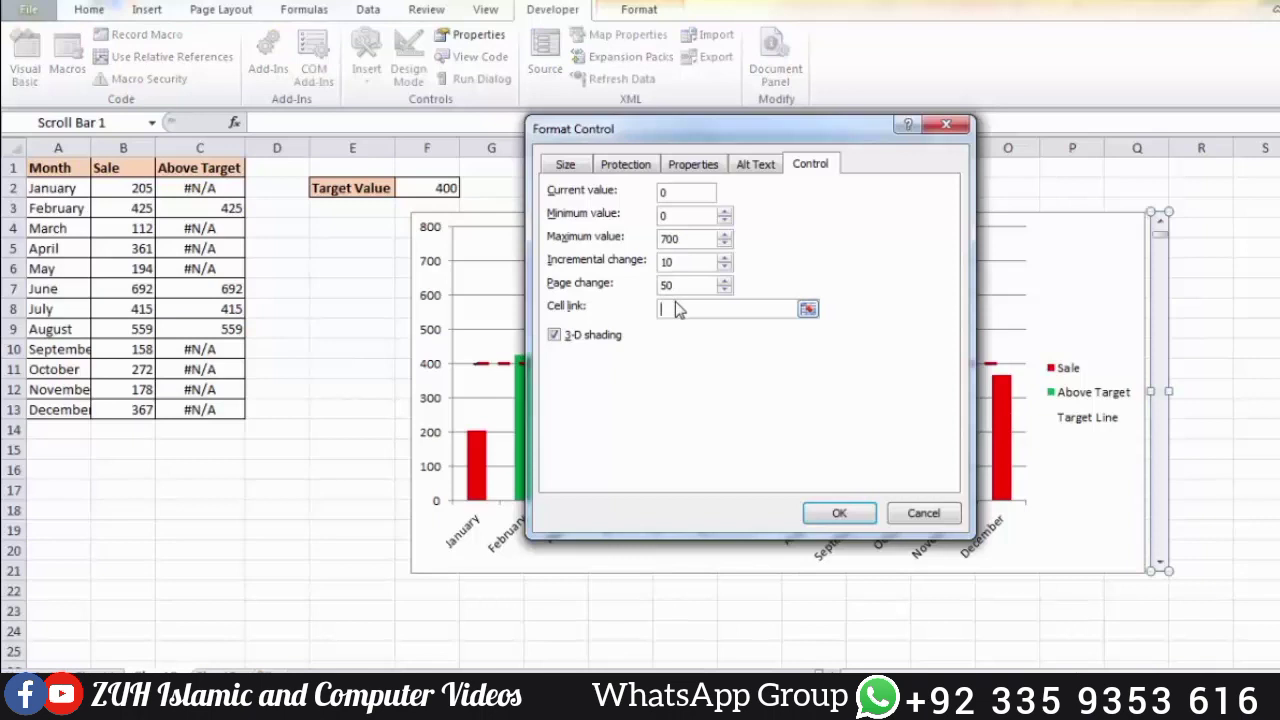
pyautogui.click(431, 166)
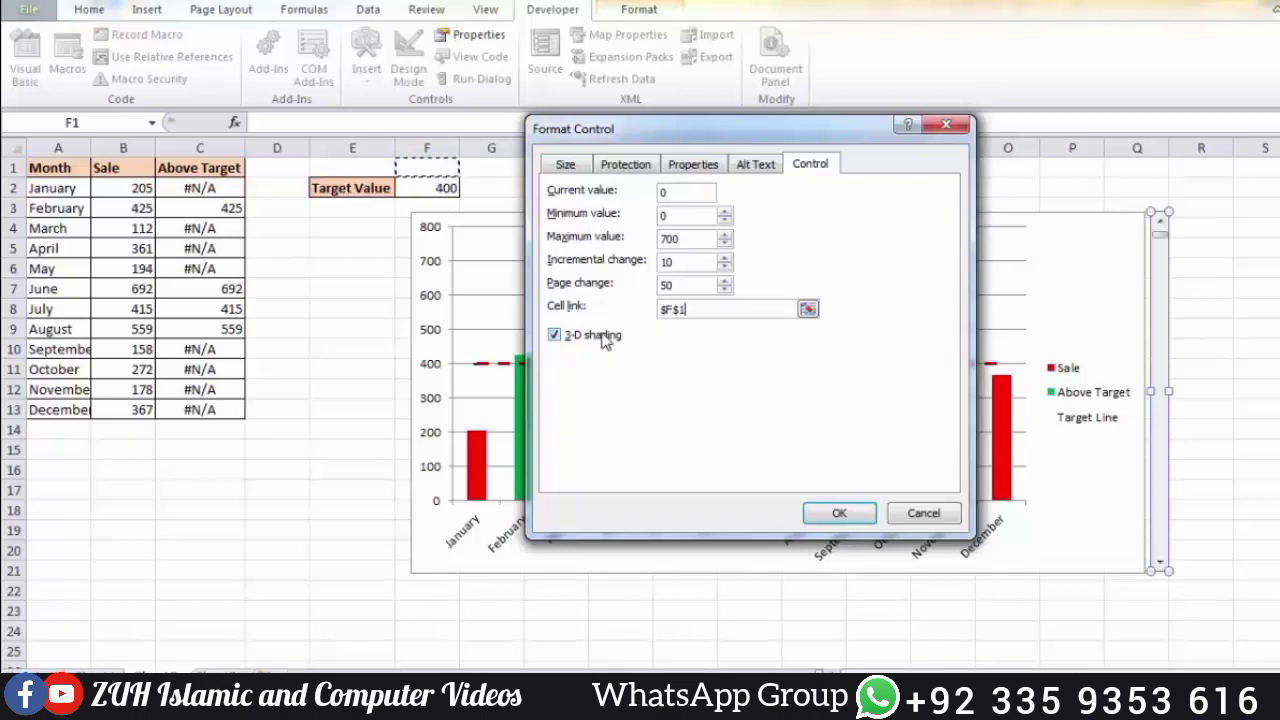
pyautogui.click(838, 513)
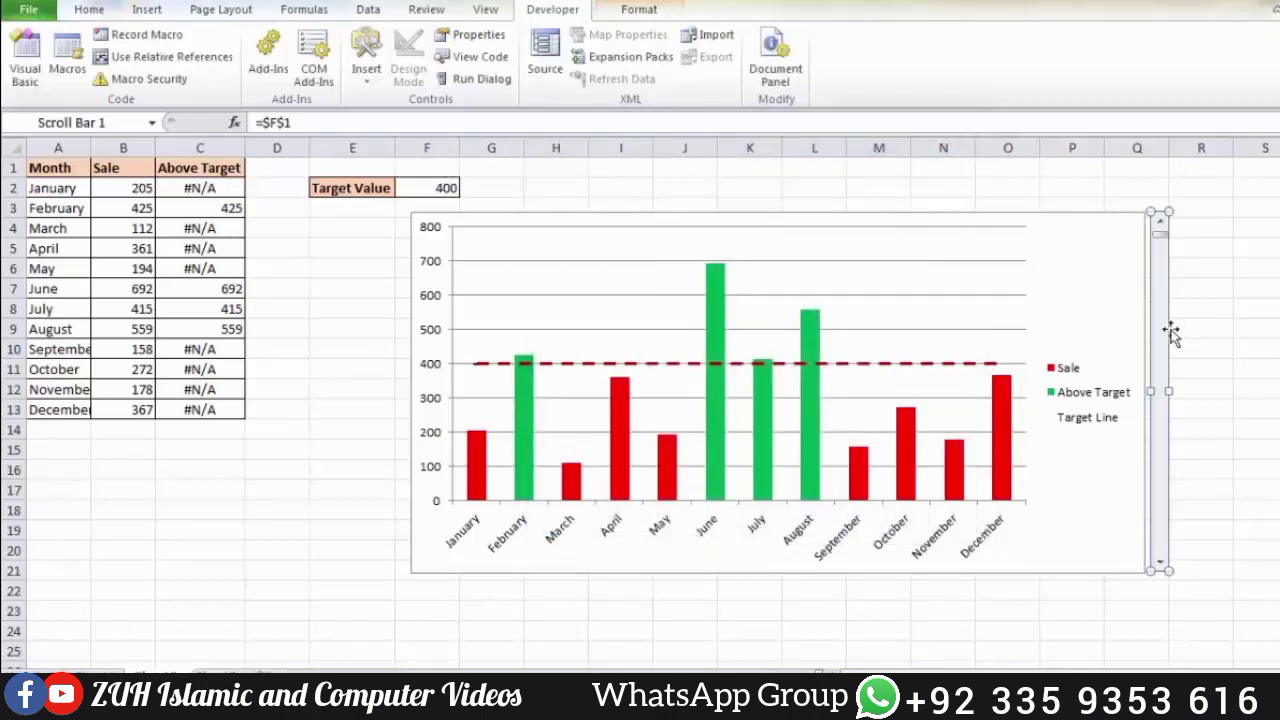
pyautogui.click(1232, 328)
# Step: Test the linked scroll bar by moving it in single and page increments down to its maximum of 700
pyautogui.click(1161, 572)
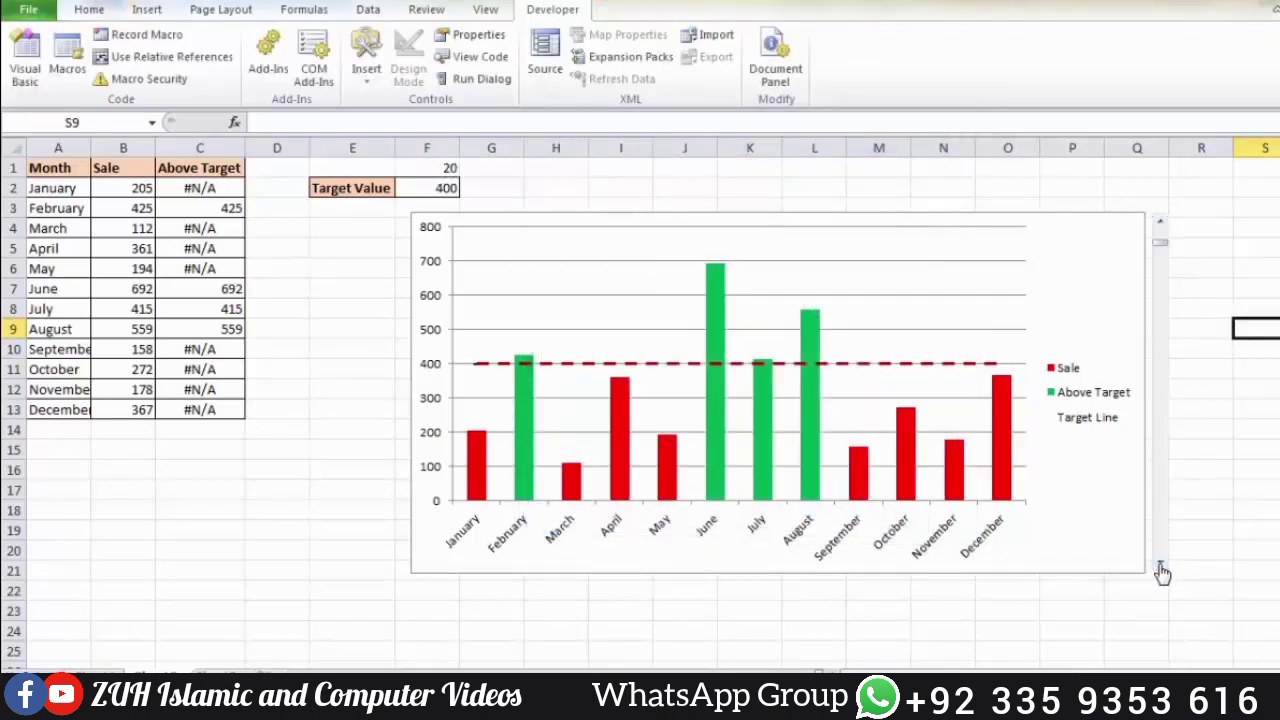
pyautogui.click(1161, 572)
pyautogui.click(1161, 572)
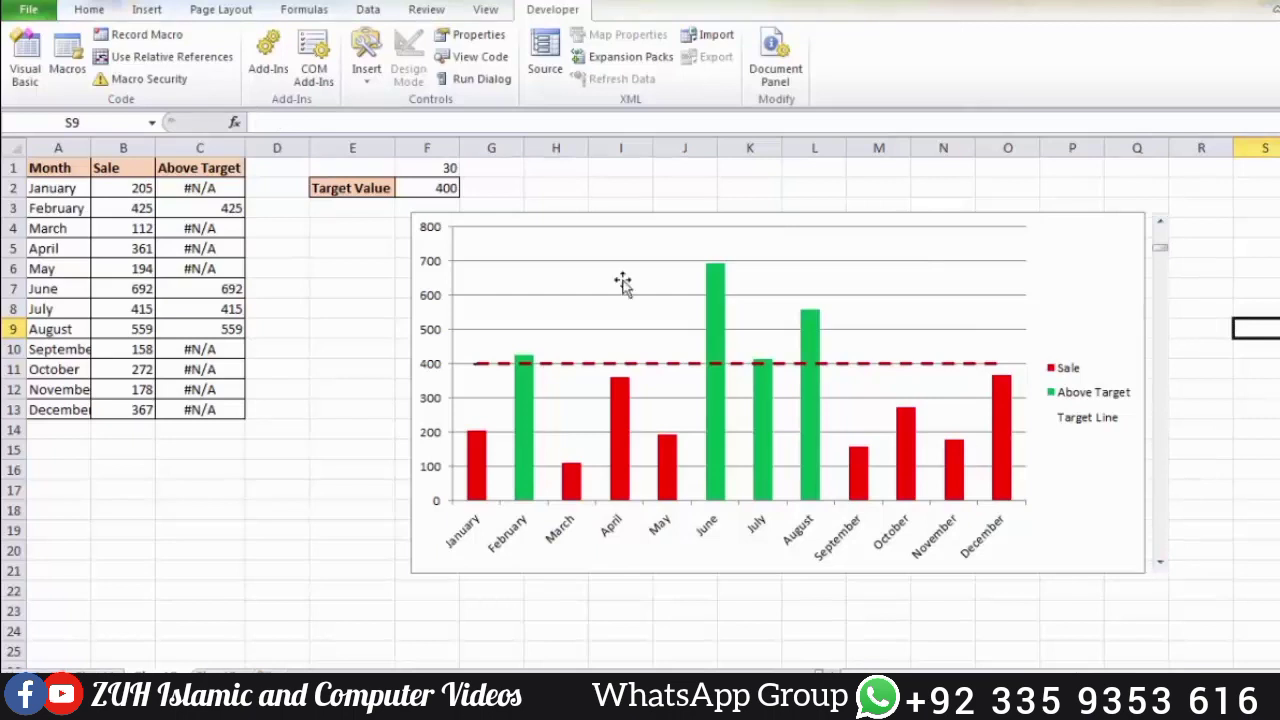
pyautogui.click(1163, 438)
pyautogui.click(1163, 438)
pyautogui.click(1163, 440)
pyautogui.click(1163, 440)
pyautogui.click(1163, 440)
pyautogui.moveTo(1162, 501); pyautogui.dragTo(1160, 554)
pyautogui.click(1205, 452)
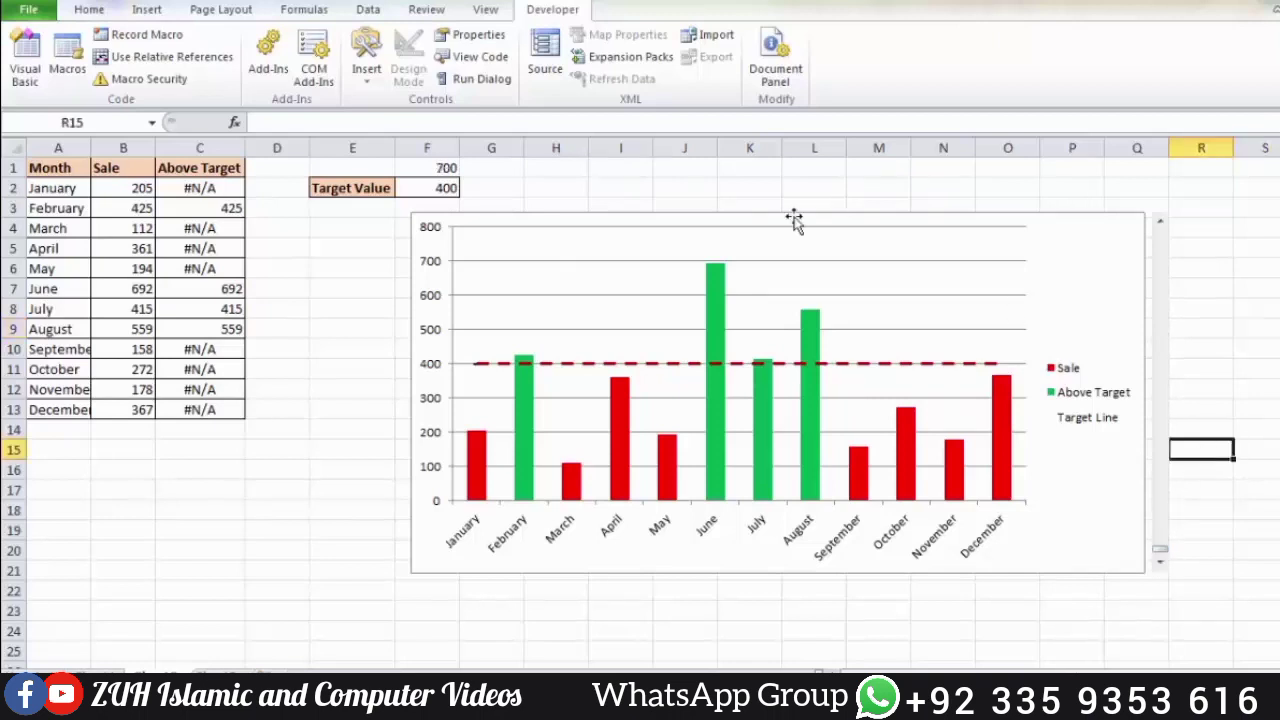
# Step: Replace the Target Value in cell F2 with the formula =700-F1
pyautogui.click(440, 185)
pyautogui.write('=700-F1')
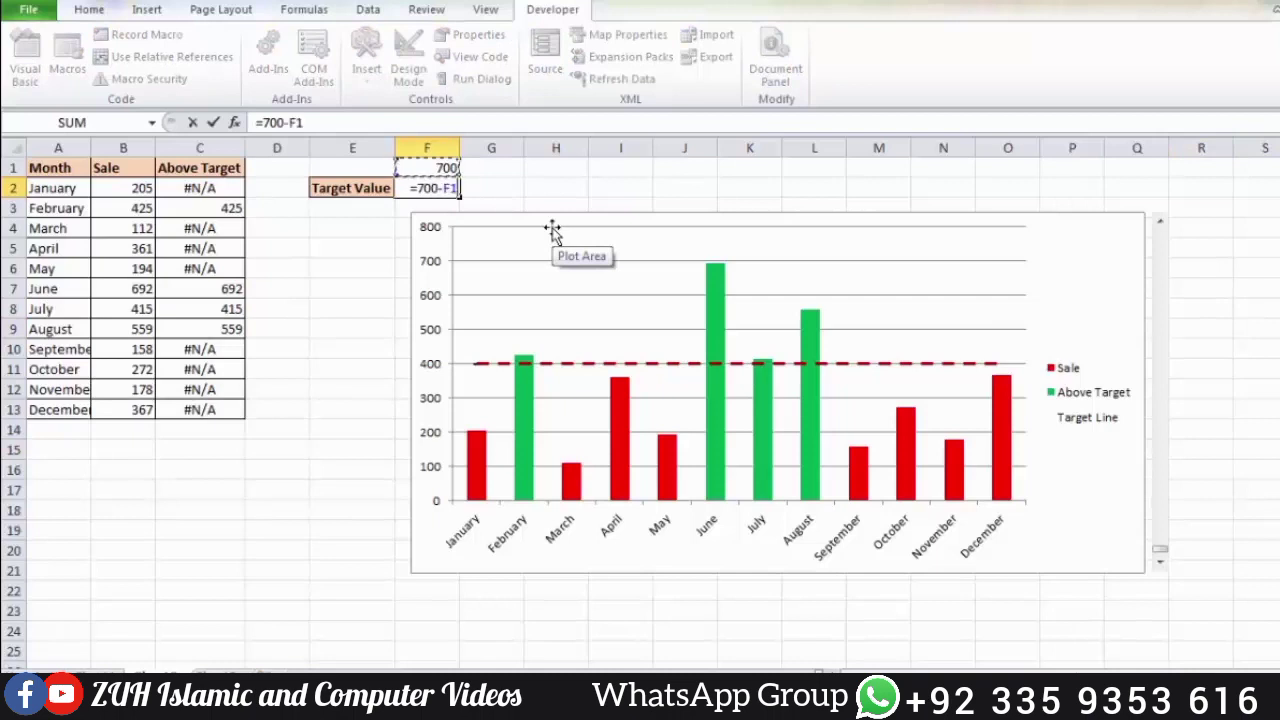
pyautogui.press('Return')
pyautogui.click(447, 186)
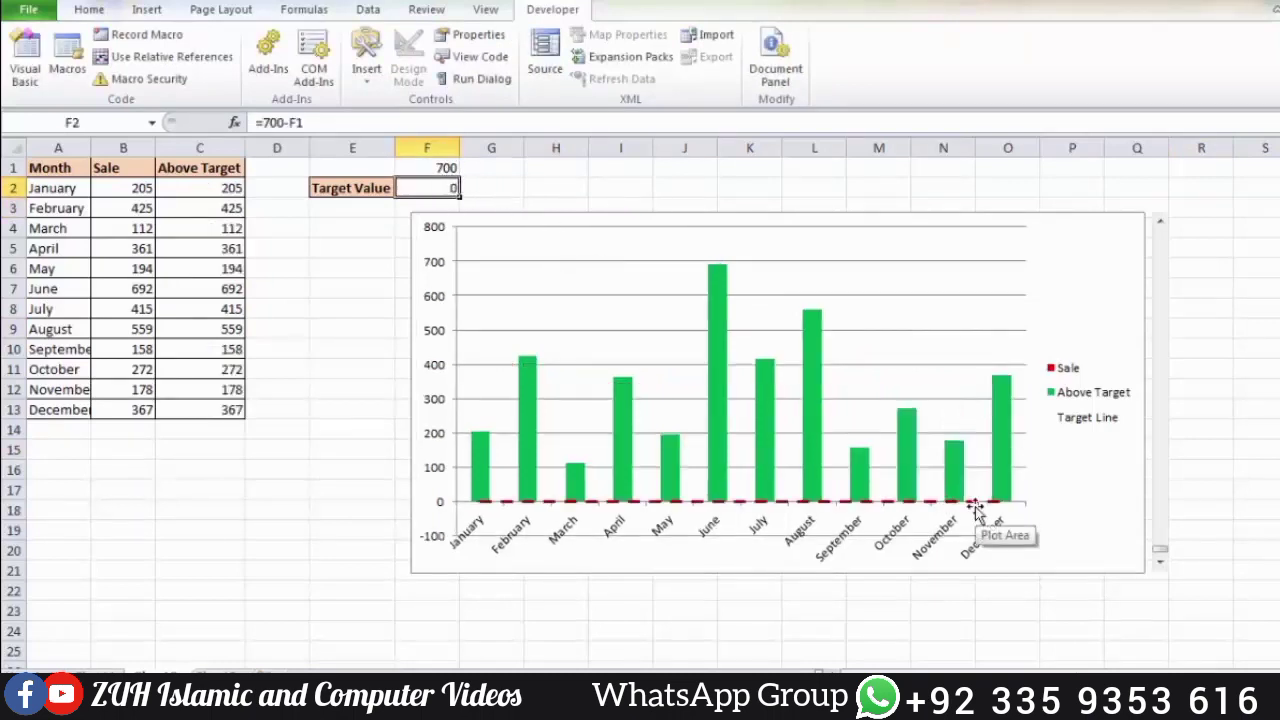
# Step: Test the formula by moving the scroll bar up in page and single increments until the Target Value is 580
pyautogui.click(1165, 249)
pyautogui.click(1165, 249)
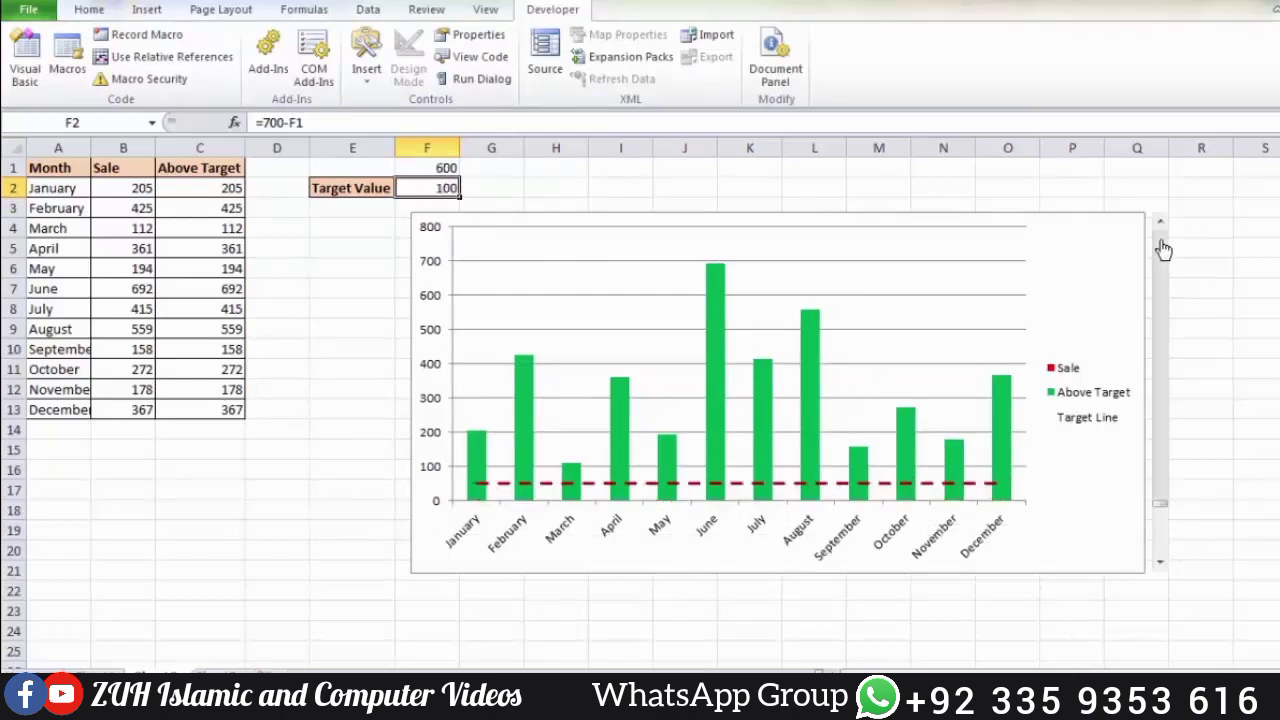
pyautogui.click(1165, 249)
pyautogui.click(1165, 249)
pyautogui.click(1164, 248)
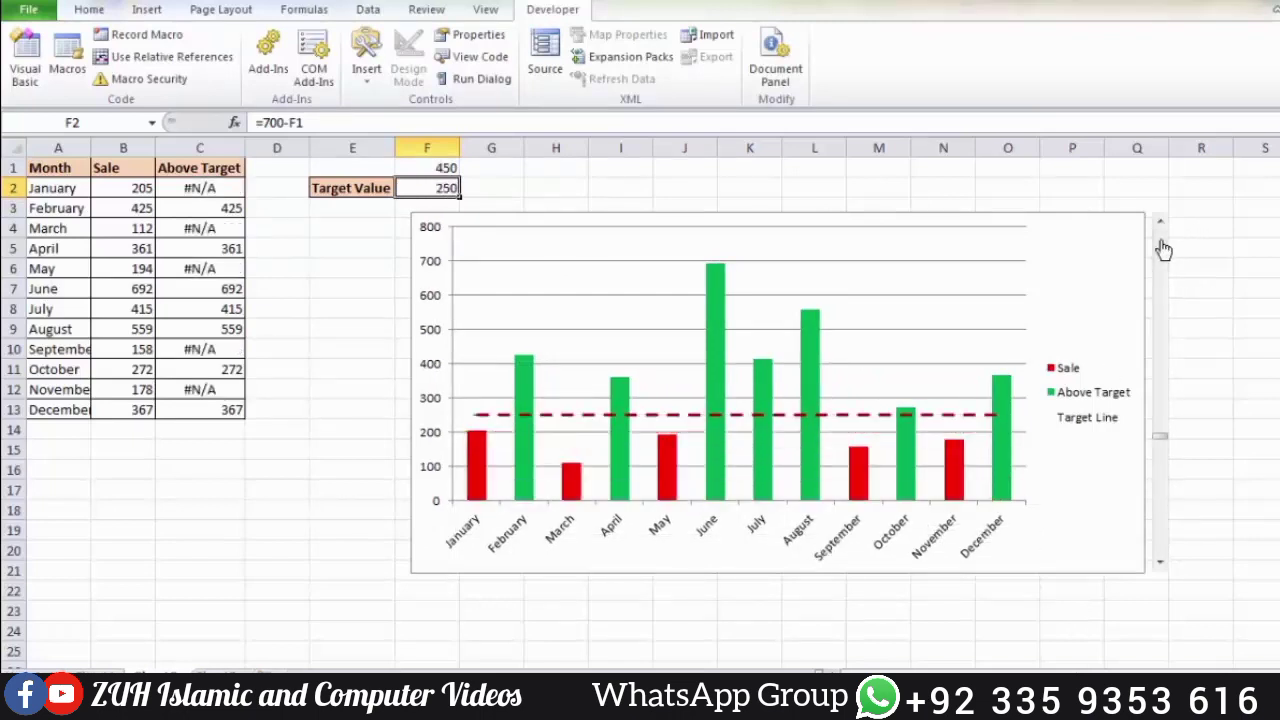
pyautogui.click(1164, 248)
pyautogui.click(1163, 229)
pyautogui.click(1163, 229)
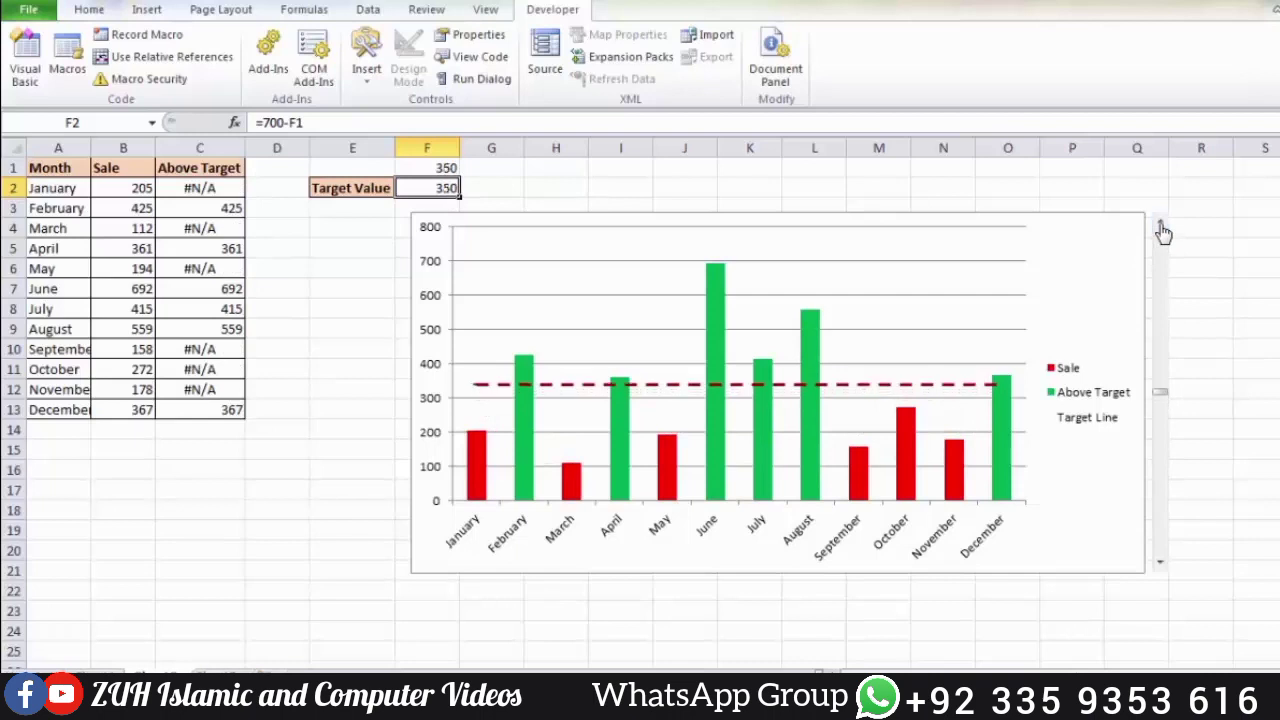
pyautogui.click(1163, 229)
pyautogui.click(1163, 229)
pyautogui.click(1163, 229)
pyautogui.click(1163, 229)
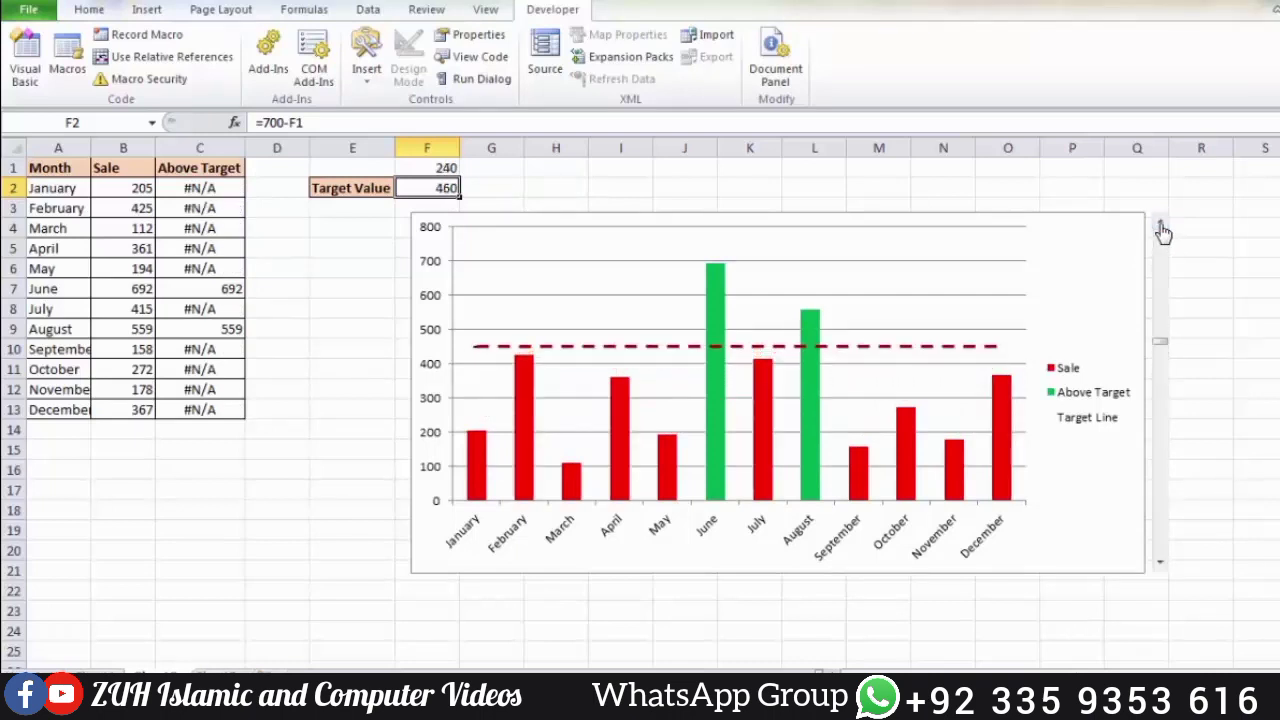
pyautogui.click(1163, 229)
pyautogui.click(1163, 229)
pyautogui.click(1163, 229)
pyautogui.click(1163, 229)
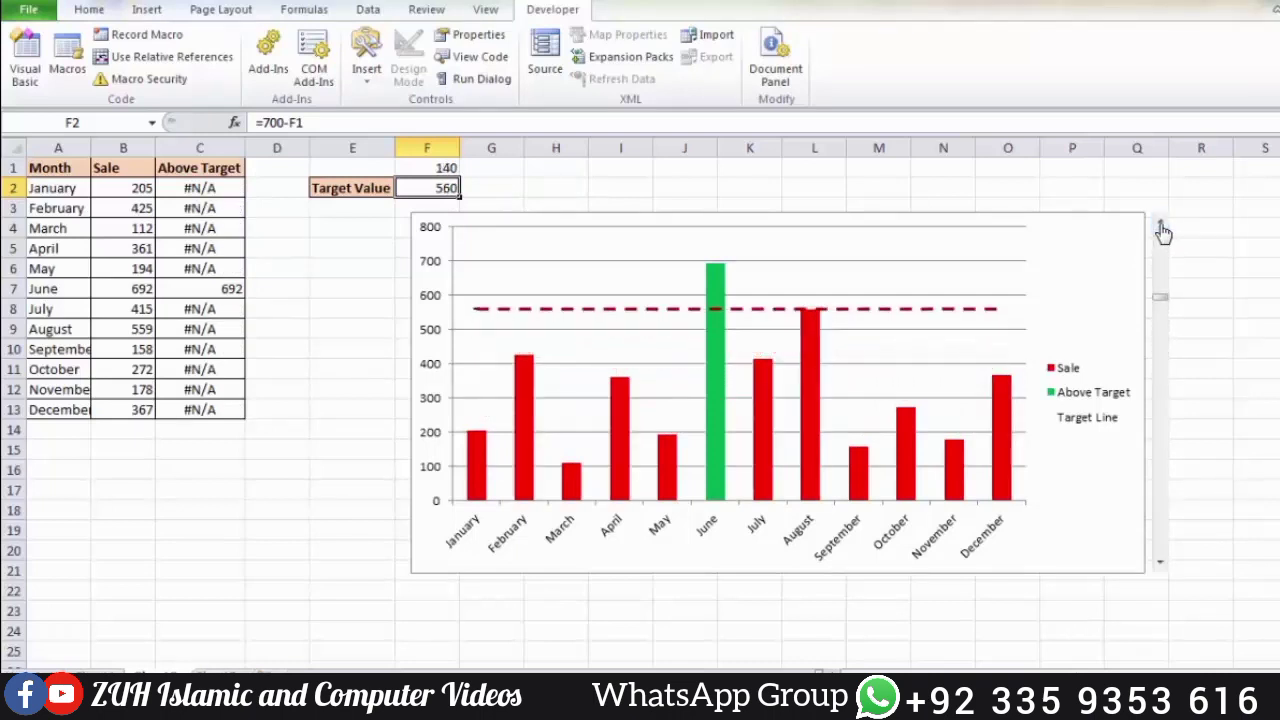
pyautogui.click(1163, 229)
pyautogui.click(1251, 309)
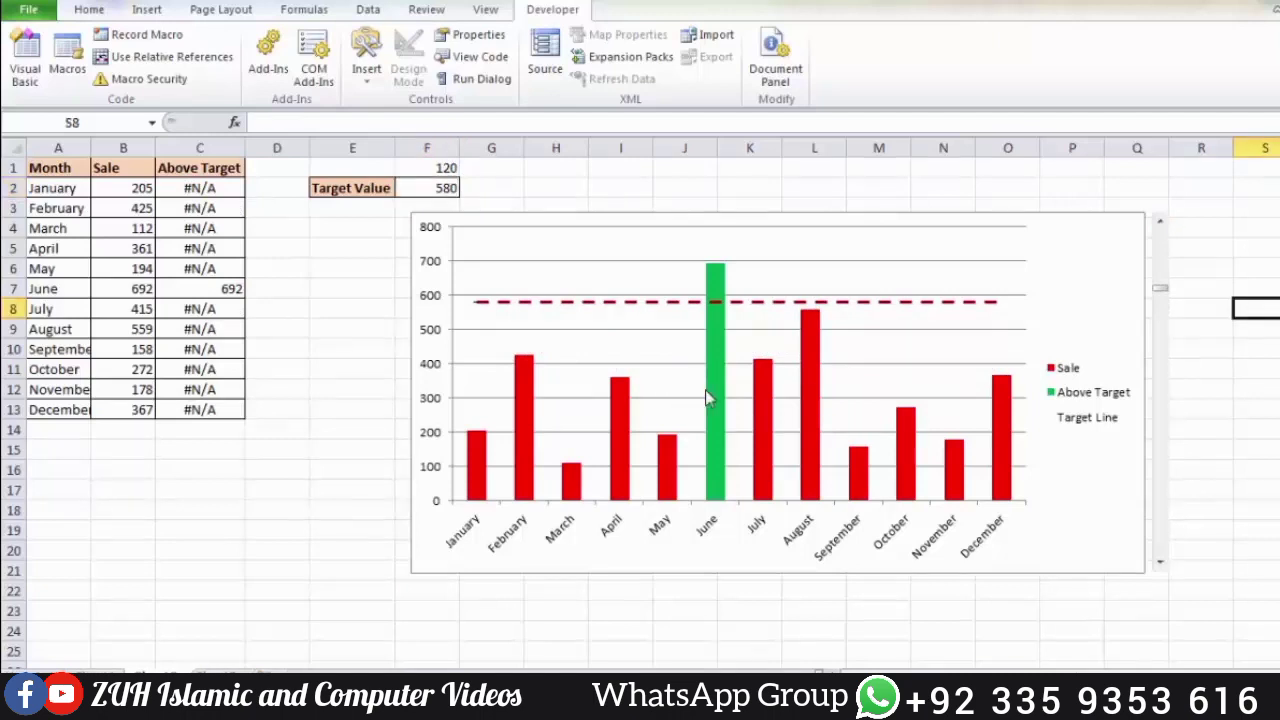
# Step: Add a value data label to the Target Line series and position it above the line
pyautogui.click(716, 400)
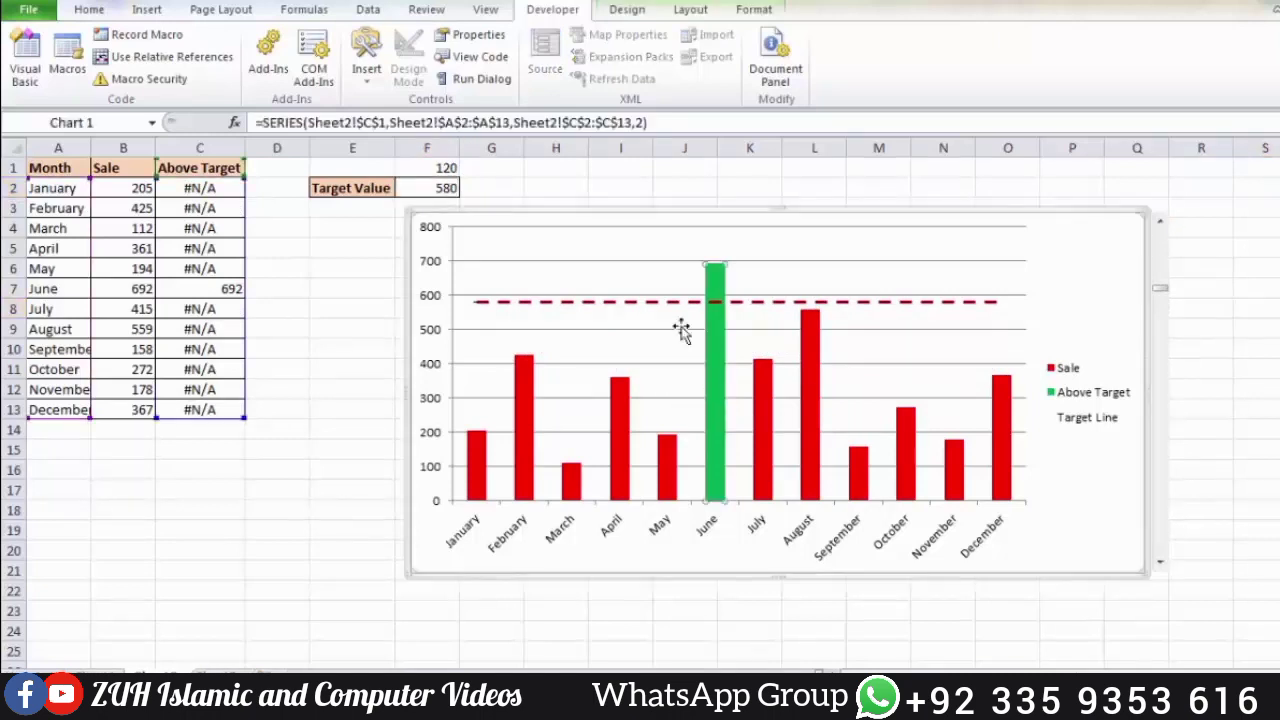
pyautogui.click(668, 455)
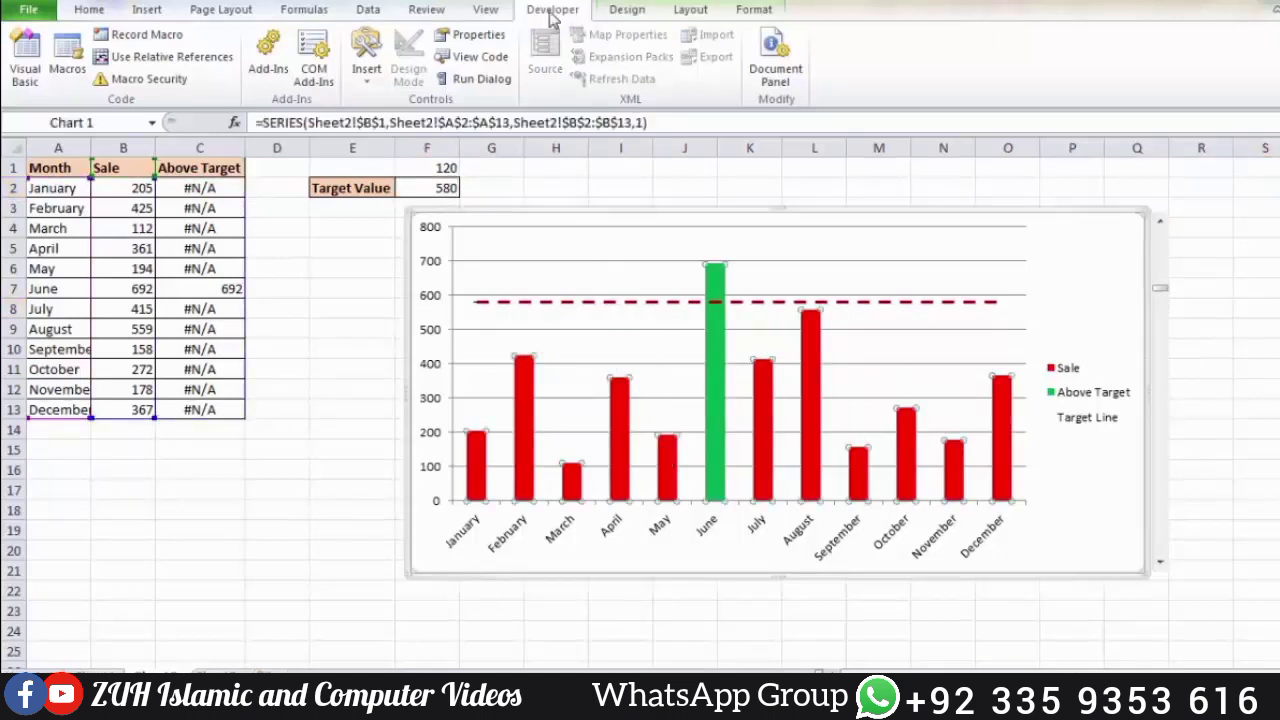
pyautogui.click(686, 12)
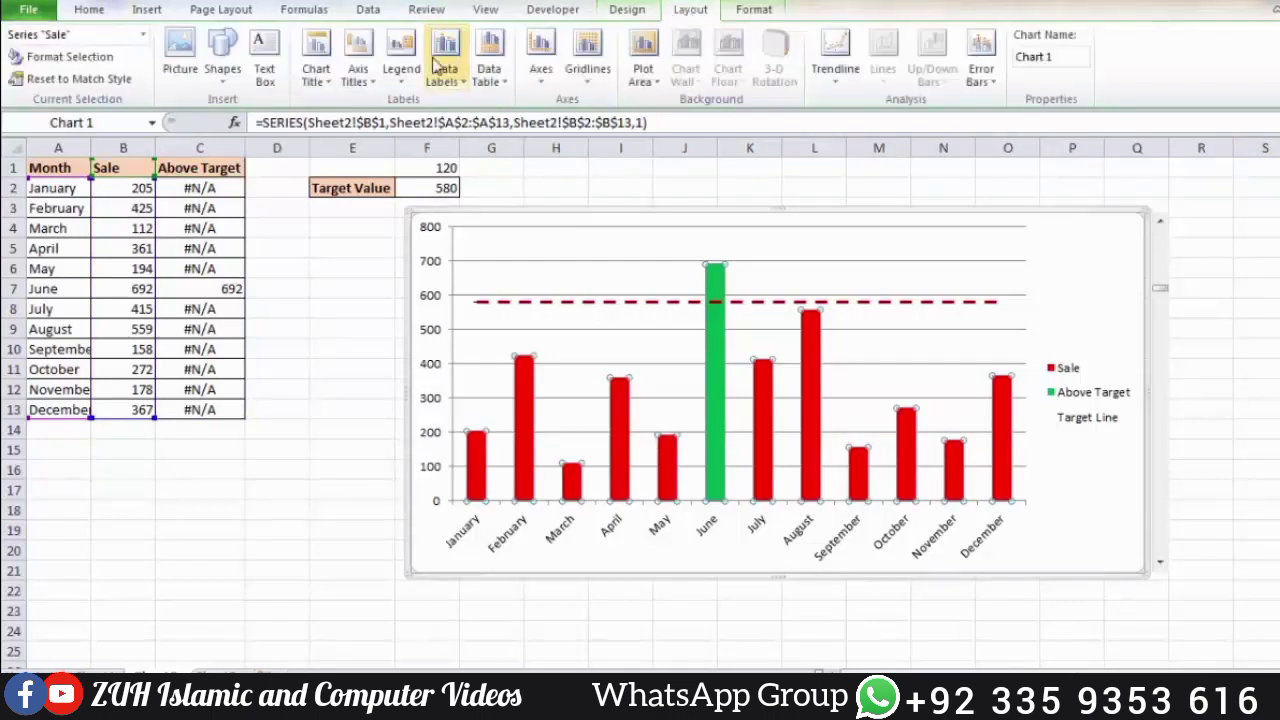
pyautogui.click(445, 60)
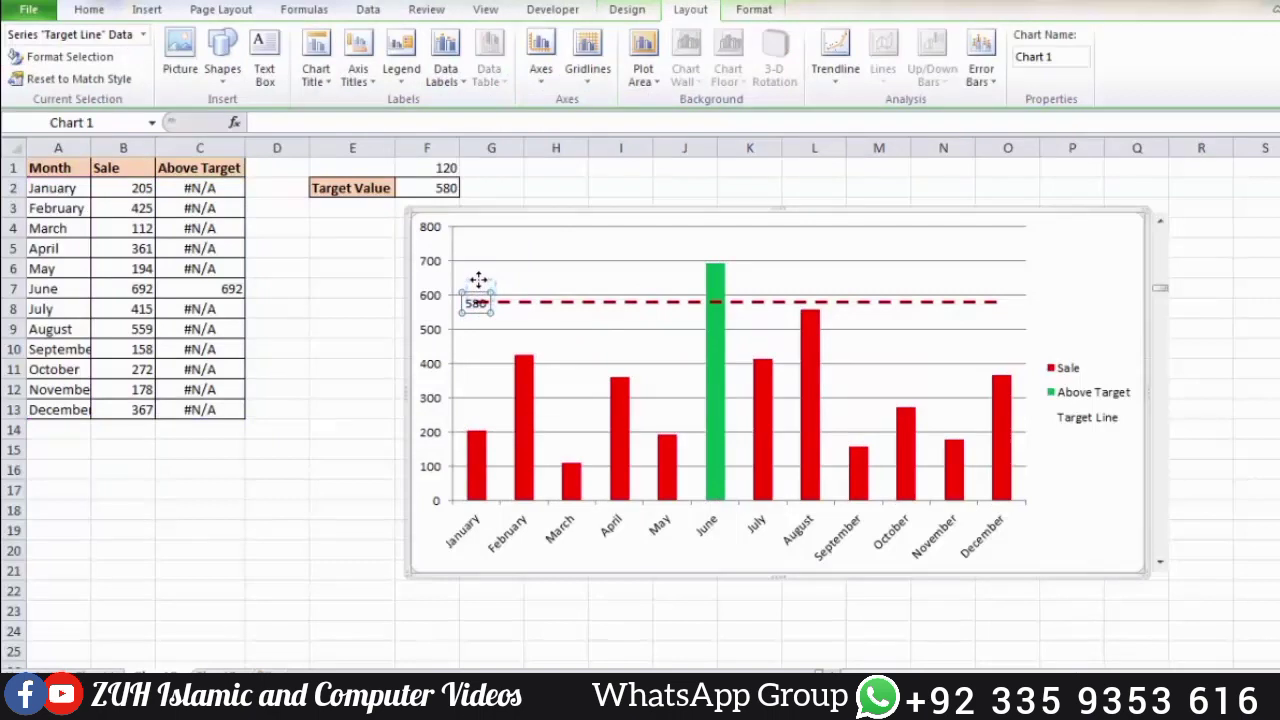
pyautogui.click(1243, 408)
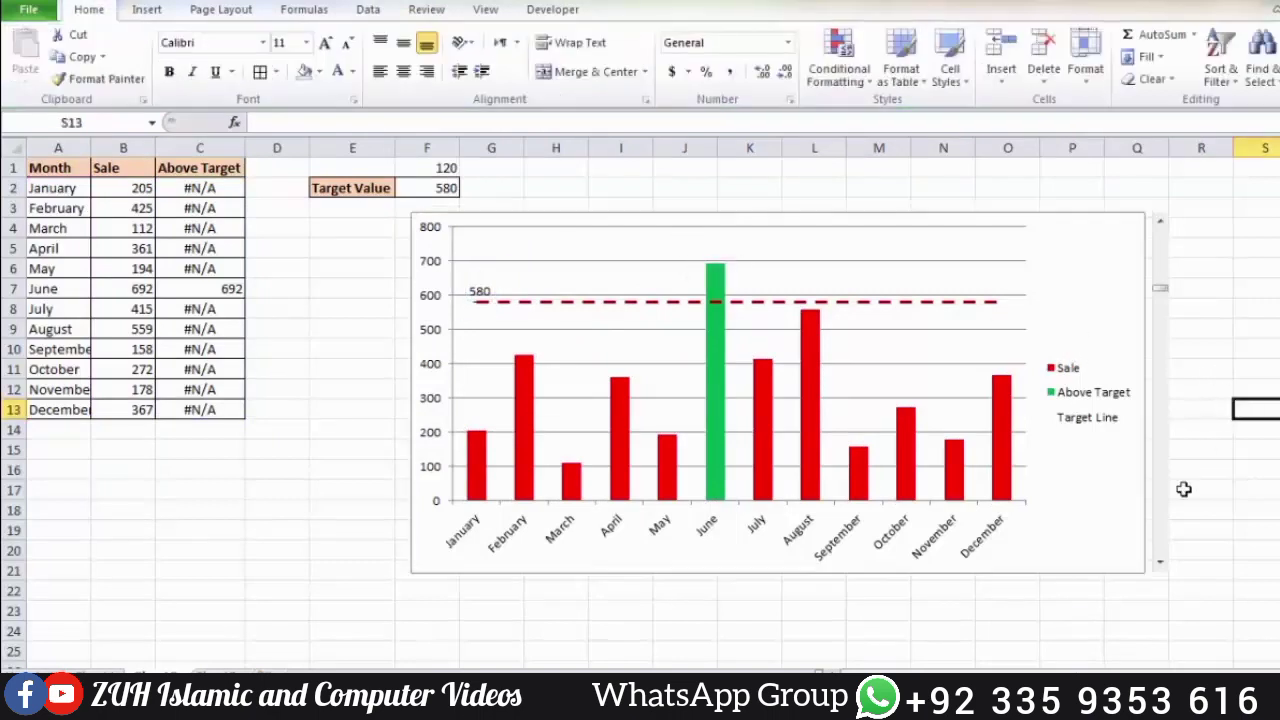
# Step: Move the scroll bar down to a Target Value of 180 and back up to 630 to test the label
pyautogui.click(1164, 530)
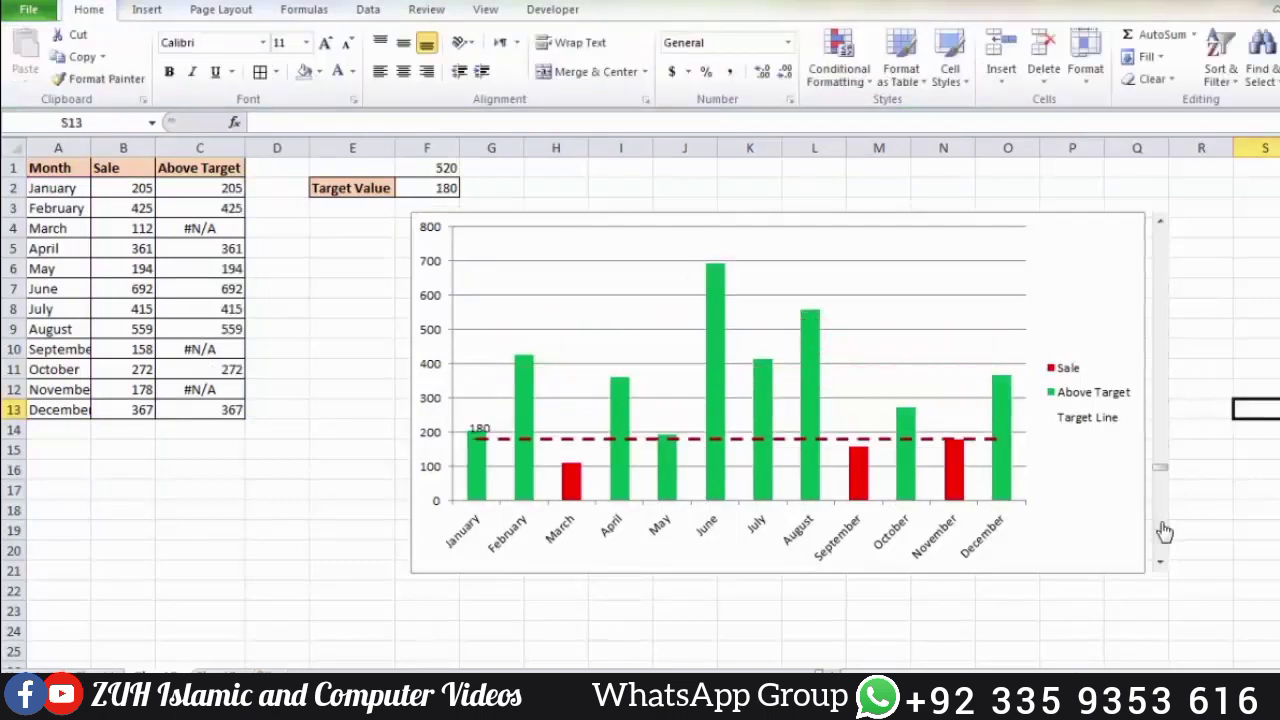
pyautogui.moveTo(1160, 331); pyautogui.dragTo(1160, 282)
pyautogui.moveTo(718, 360)
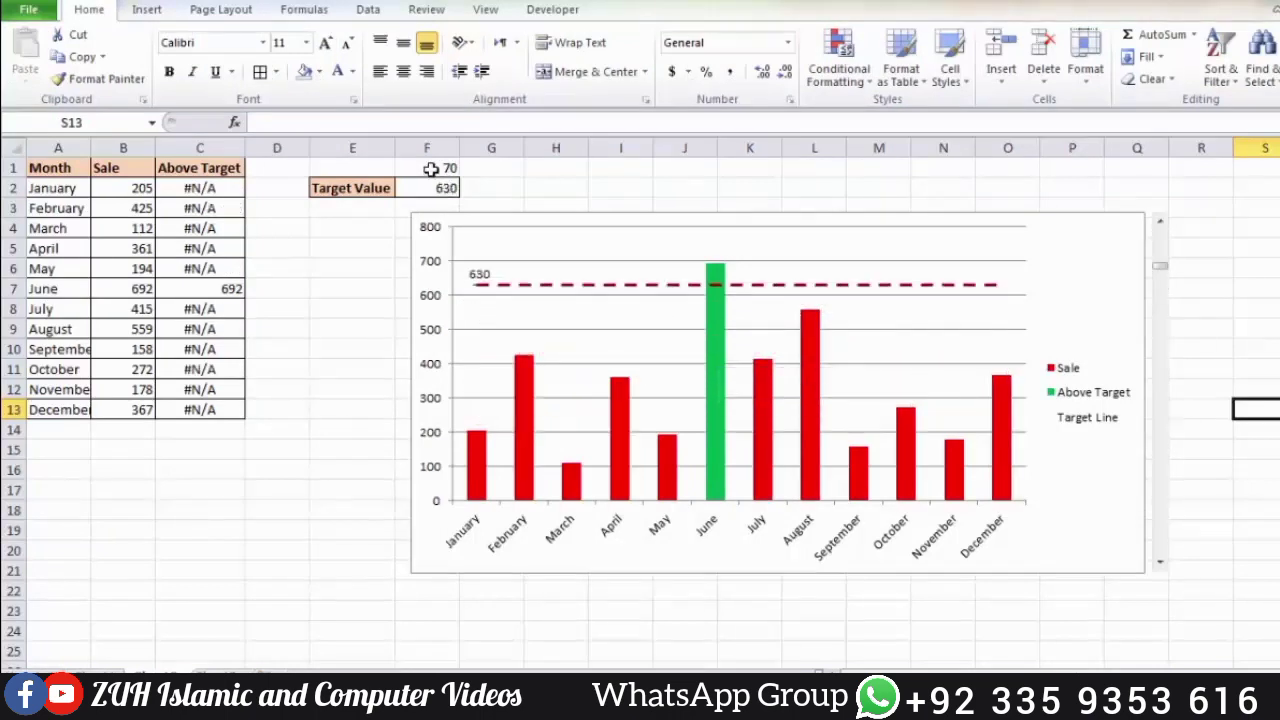
# Step: Hide columns A through F and select the chart
pyautogui.moveTo(427, 147); pyautogui.dragTo(78, 134)
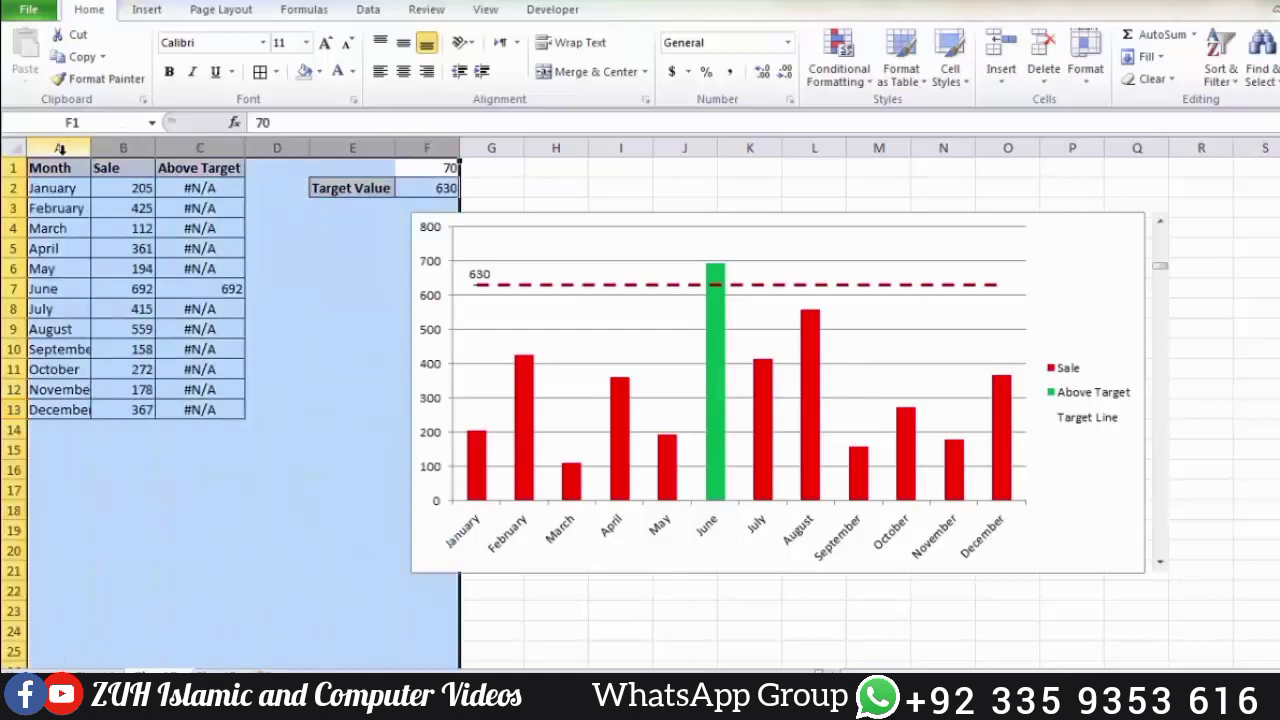
pyautogui.rightClick(62, 152)
pyautogui.click(110, 403)
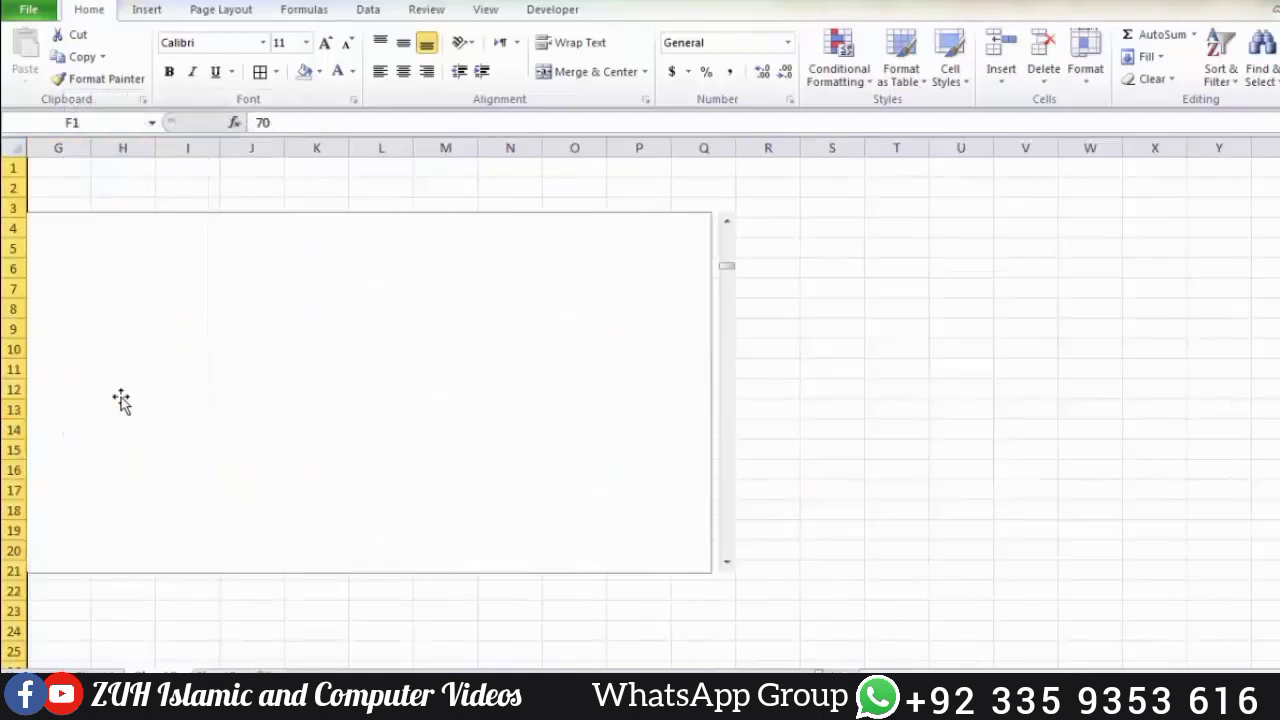
pyautogui.click(474, 285)
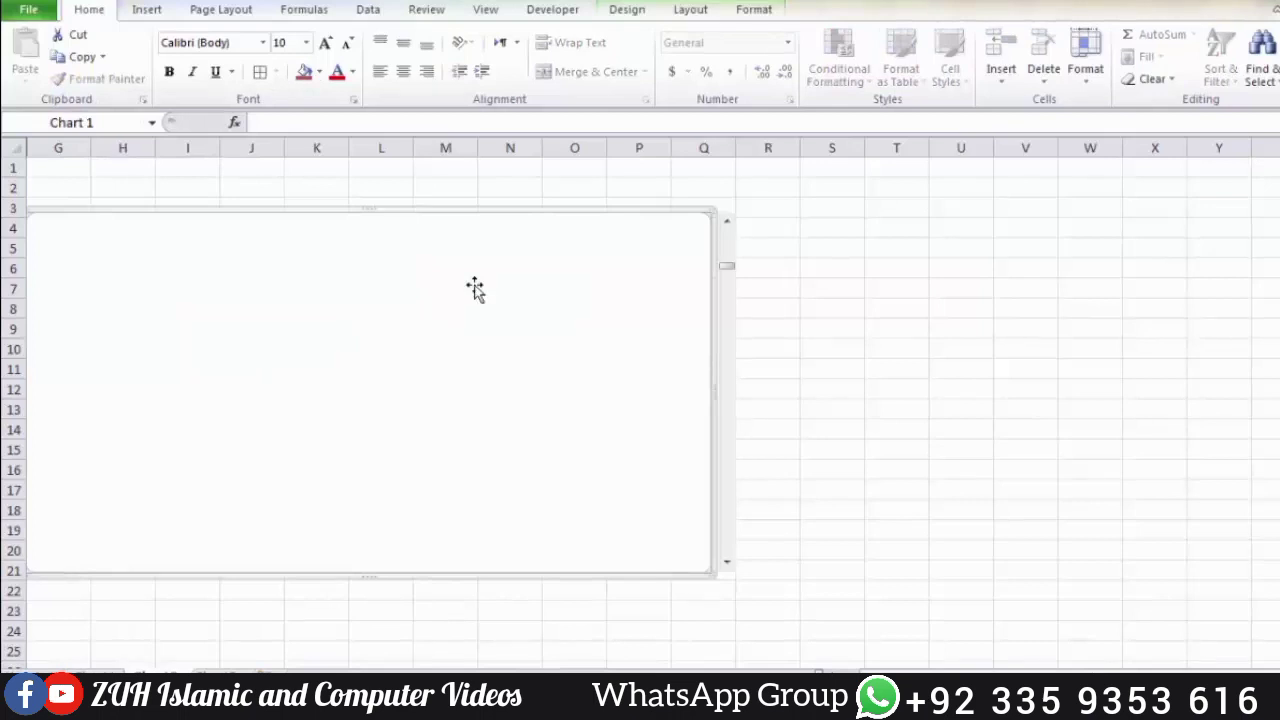
# Step: Make the chart show data in hidden rows and columns, and test the scroll bar down to a target of 380
pyautogui.rightClick(474, 288)
pyautogui.click(535, 470)
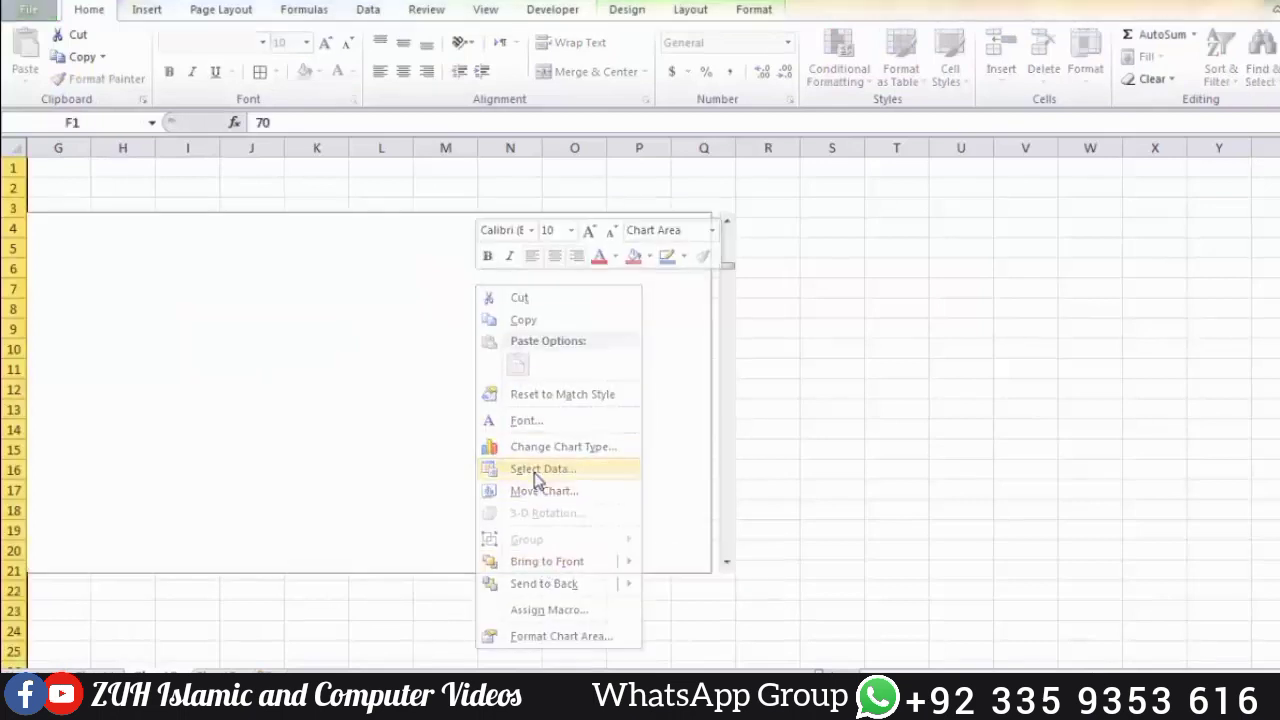
pyautogui.click(533, 476)
pyautogui.click(620, 368)
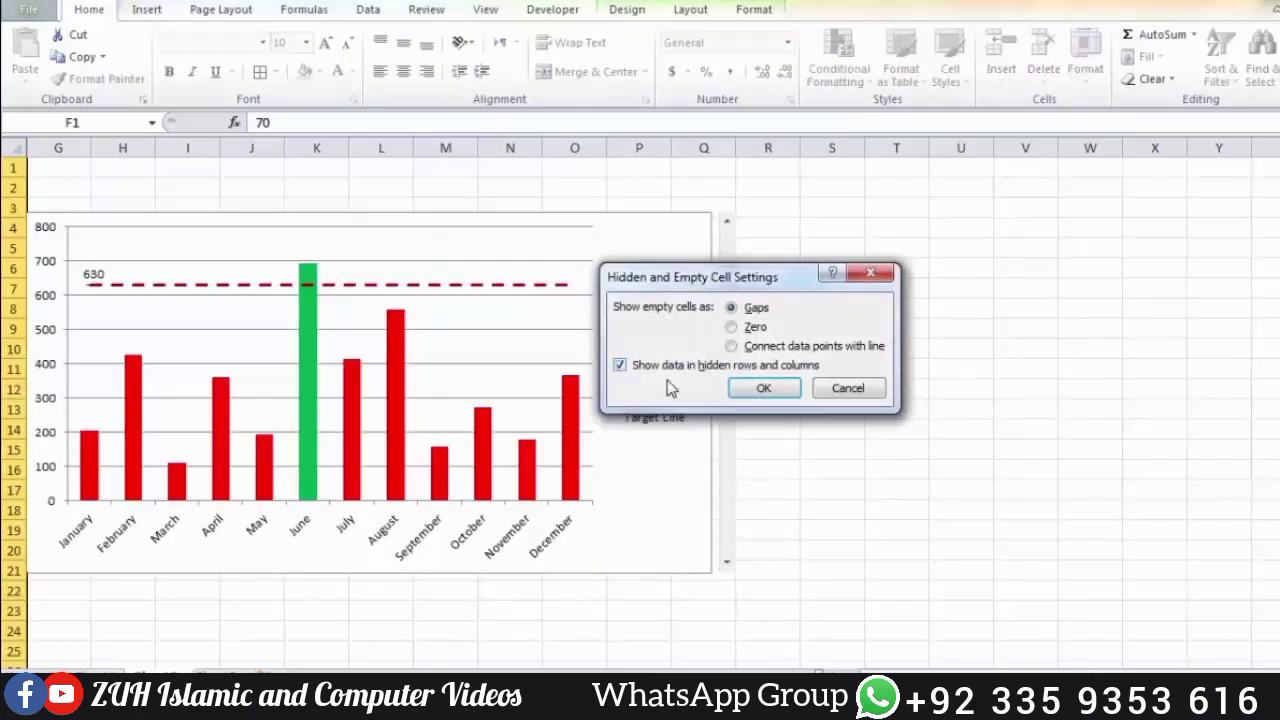
pyautogui.click(763, 388)
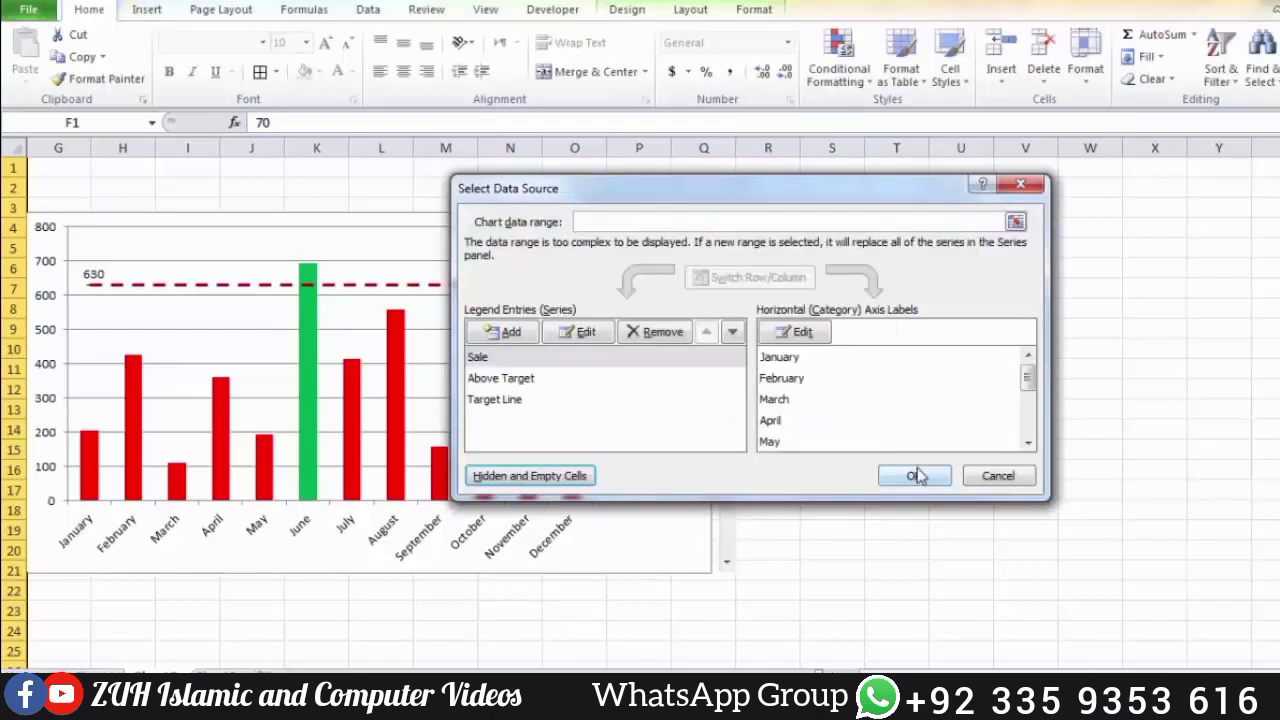
pyautogui.click(918, 476)
pyautogui.click(872, 455)
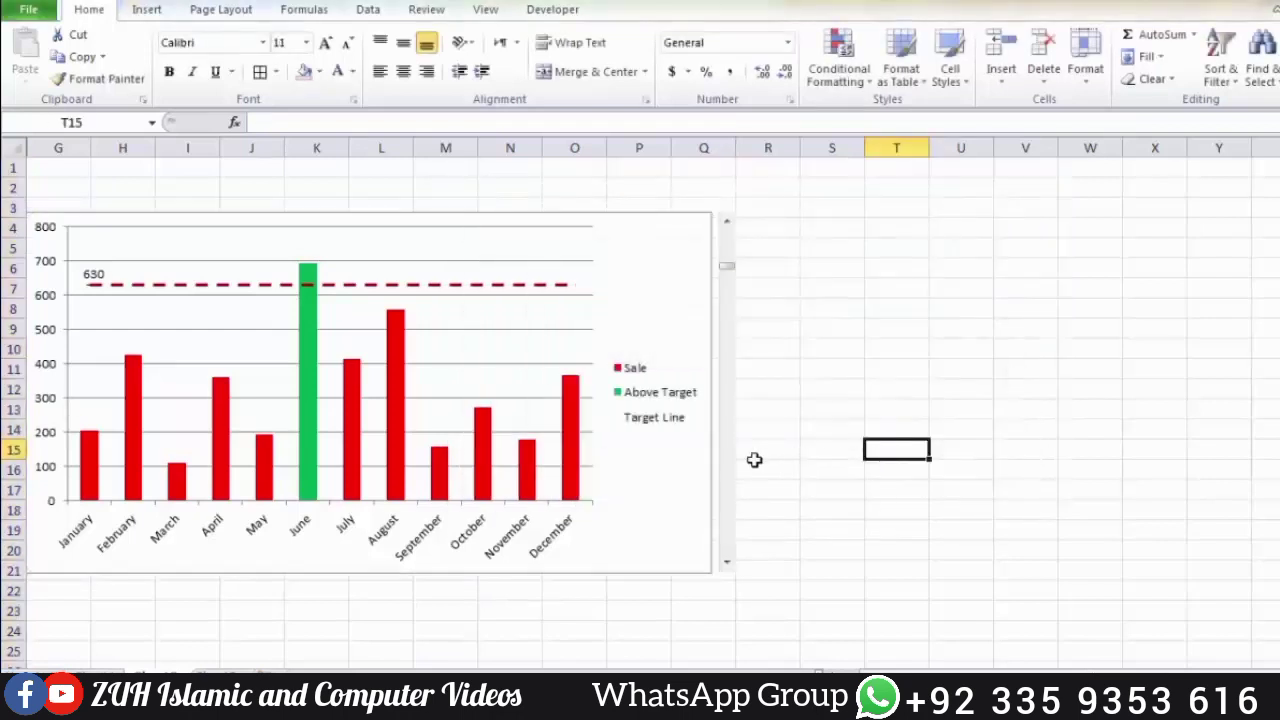
pyautogui.click(728, 508)
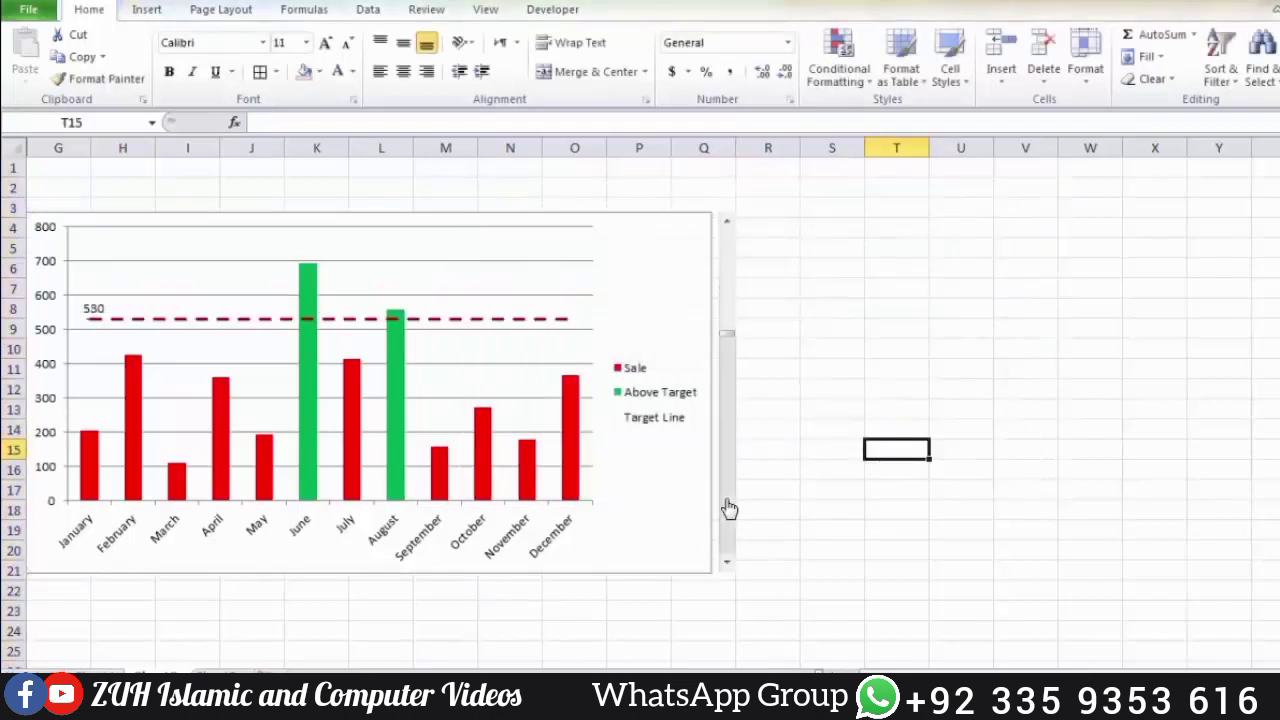
pyautogui.click(730, 371)
# Step: Unhide columns A through F
pyautogui.moveTo(62, 147); pyautogui.dragTo(18, 147)
pyautogui.rightClick(54, 148)
pyautogui.click(120, 417)
pyautogui.click(612, 208)
# Step: Conceal the helper value in cell F1 by applying a white font color
pyautogui.click(428, 170)
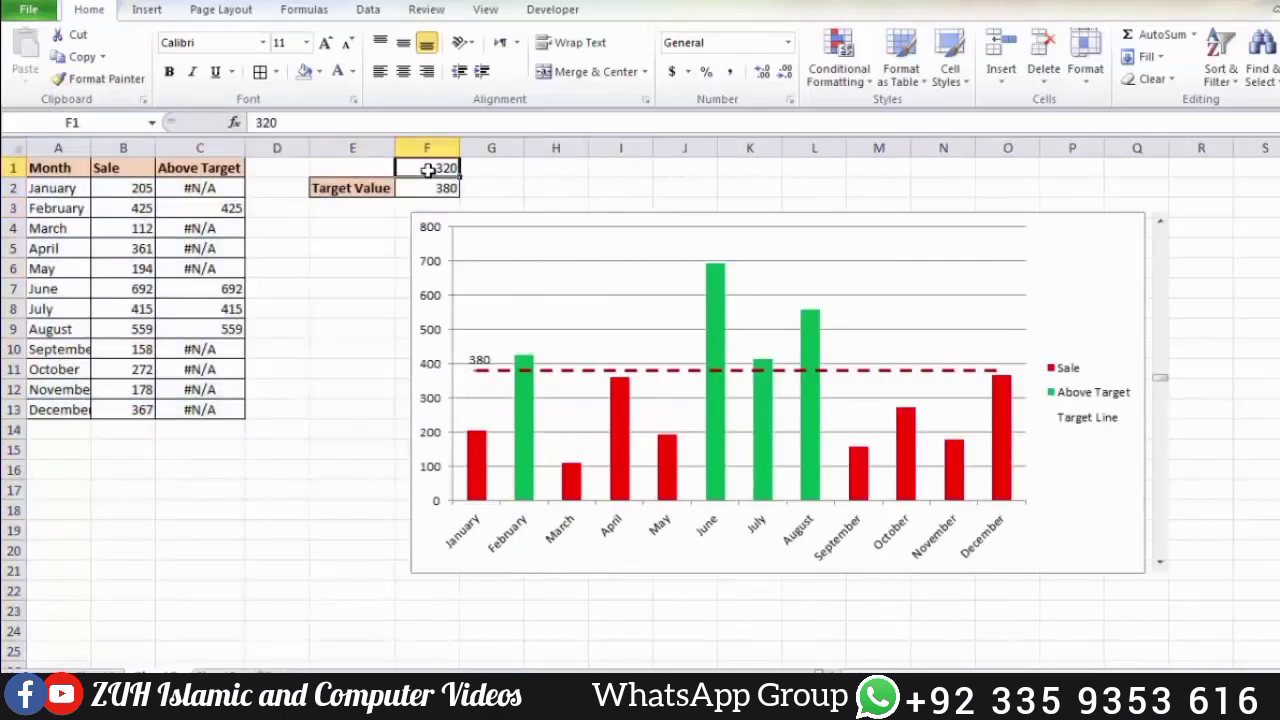
pyautogui.click(338, 72)
pyautogui.click(345, 317)
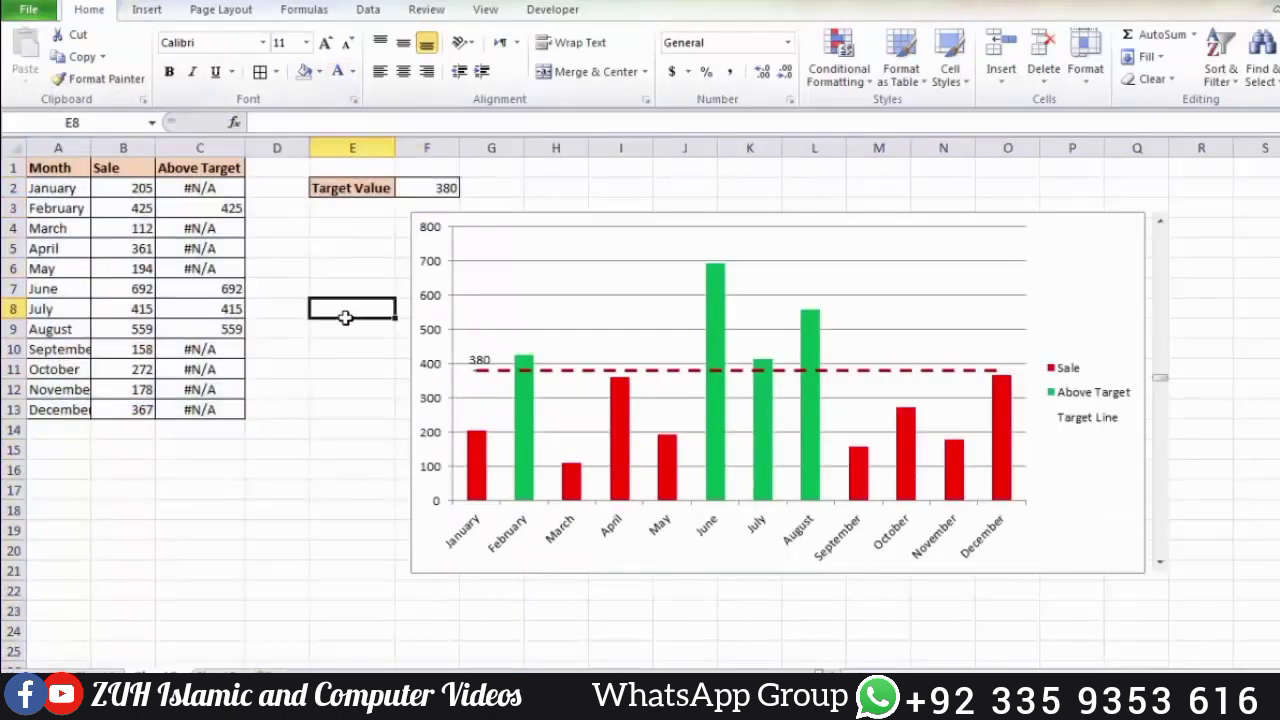
# Step: Test the chart by moving the scroll bar down to a Target Value of 230 and up to 680
pyautogui.click(1160, 497)
pyautogui.click(1162, 500)
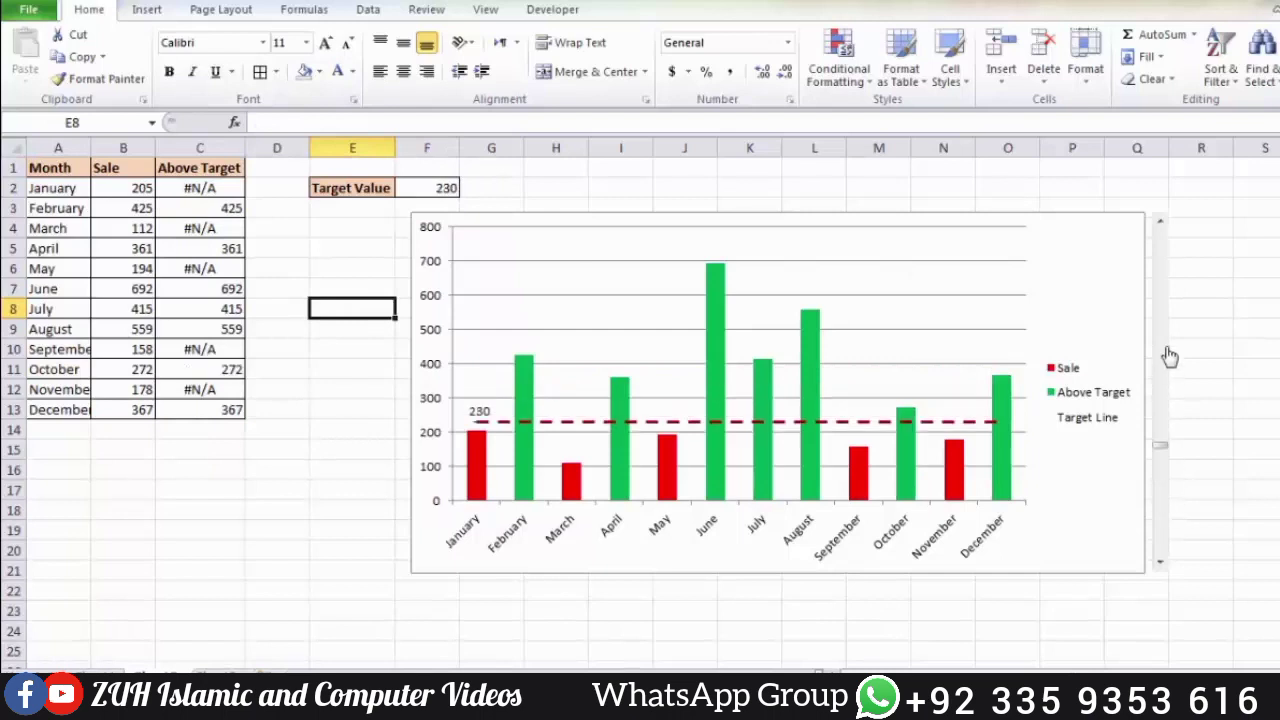
pyautogui.click(1162, 252)
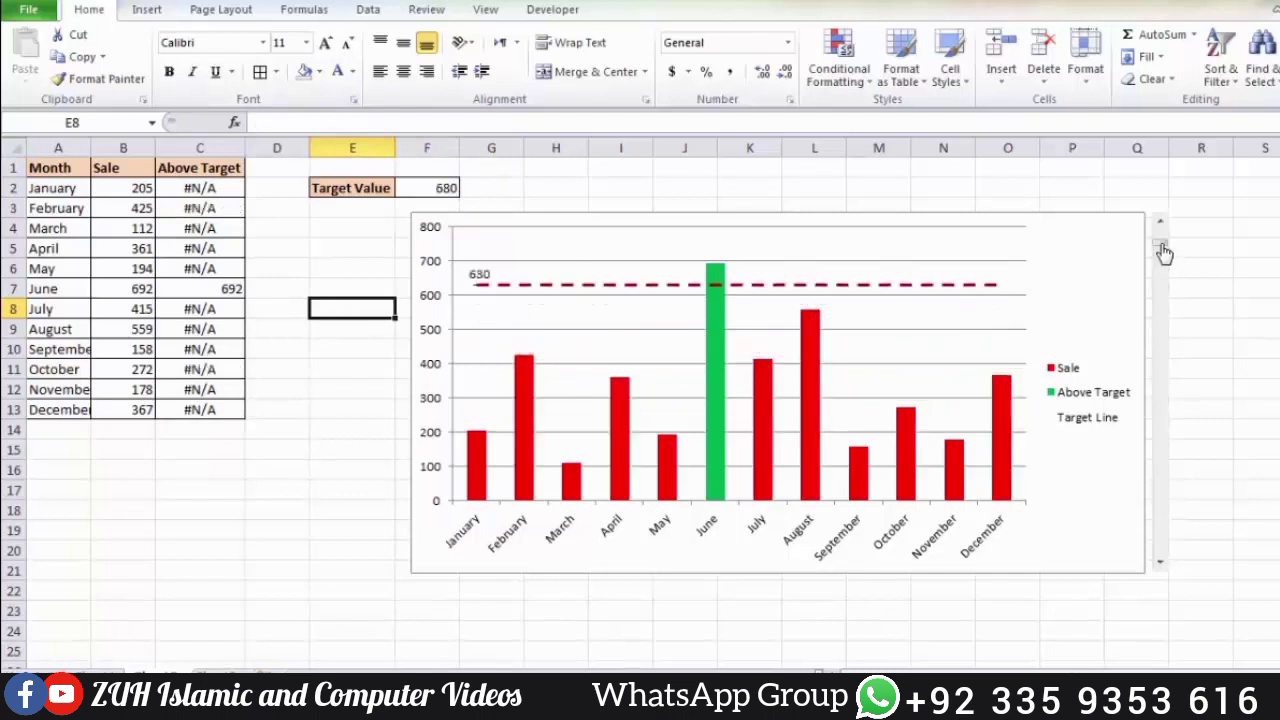
pyautogui.click(1201, 329)
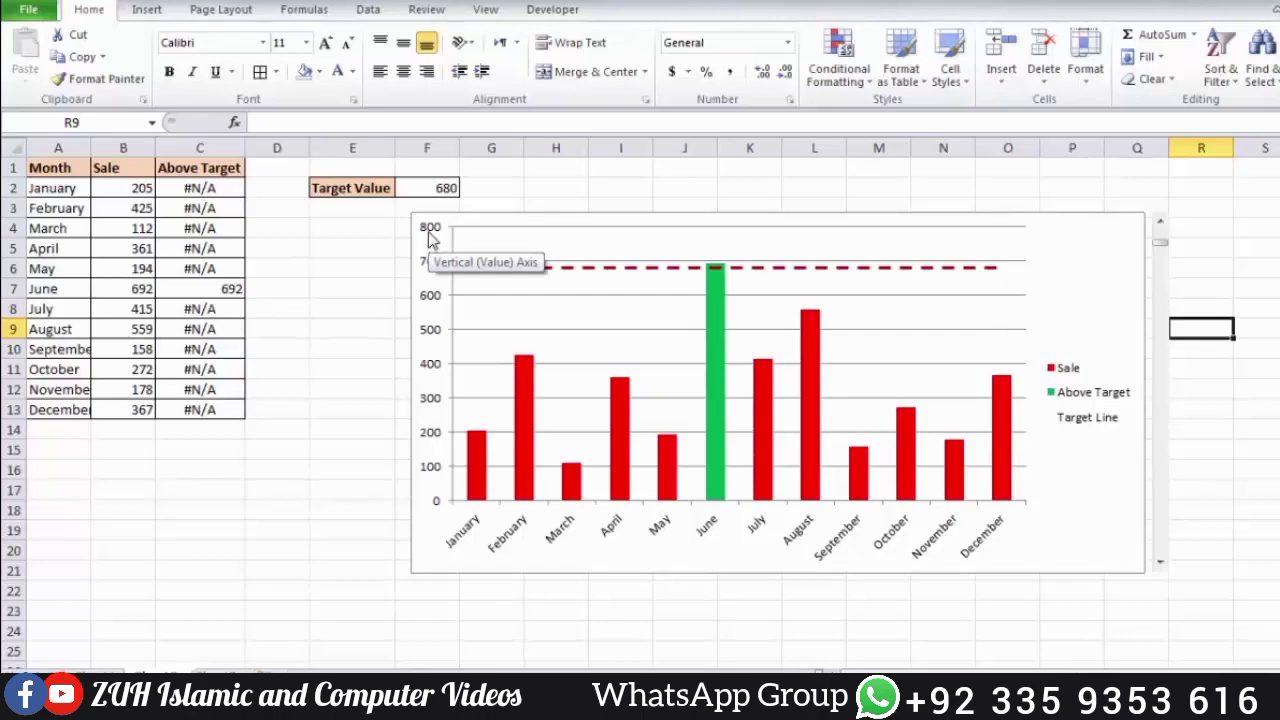
# Step: Try fixing the chart's vertical axis at a maximum of 700 and a major unit of 100, and undo the maximum
pyautogui.click(430, 237)
pyautogui.rightClick(430, 237)
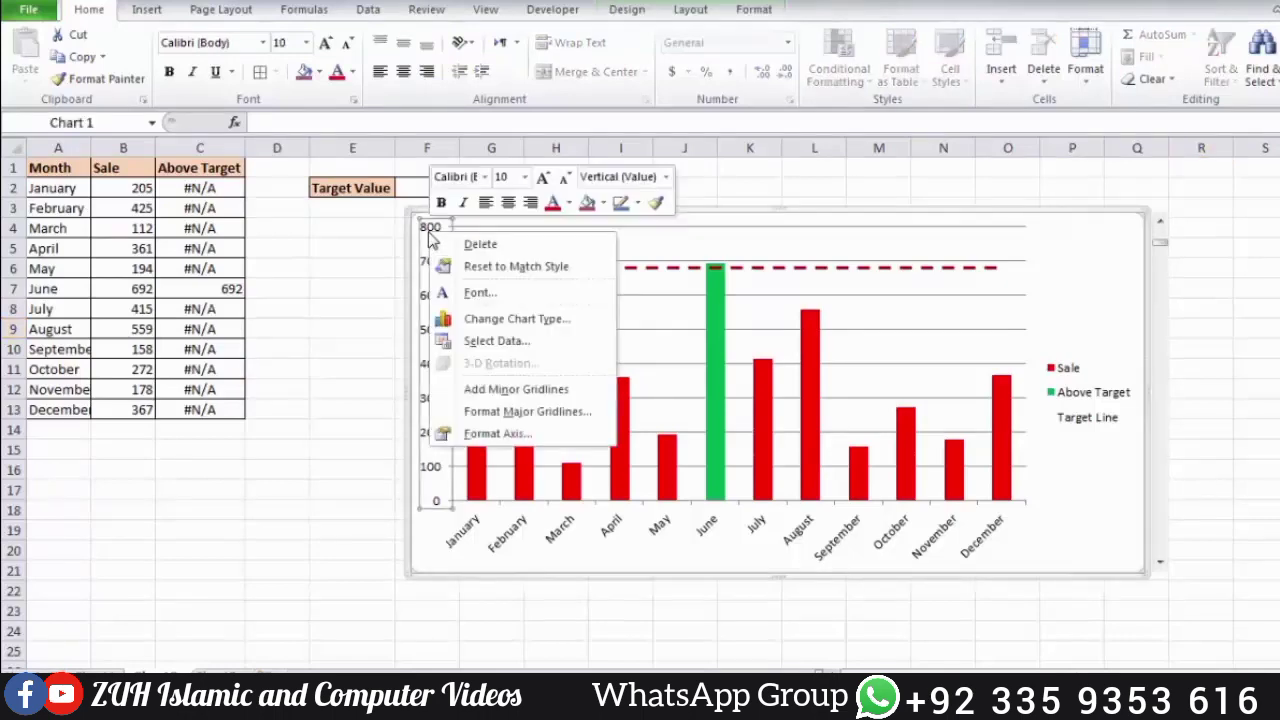
pyautogui.click(482, 440)
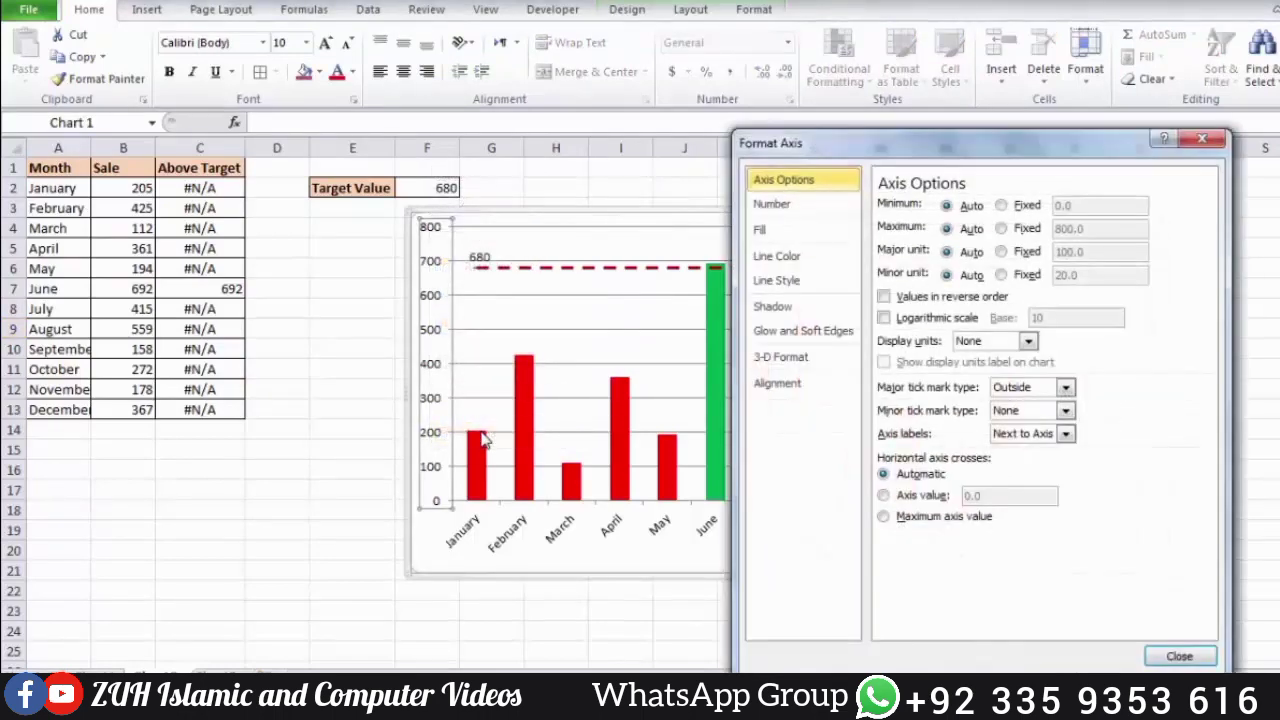
pyautogui.click(1001, 229)
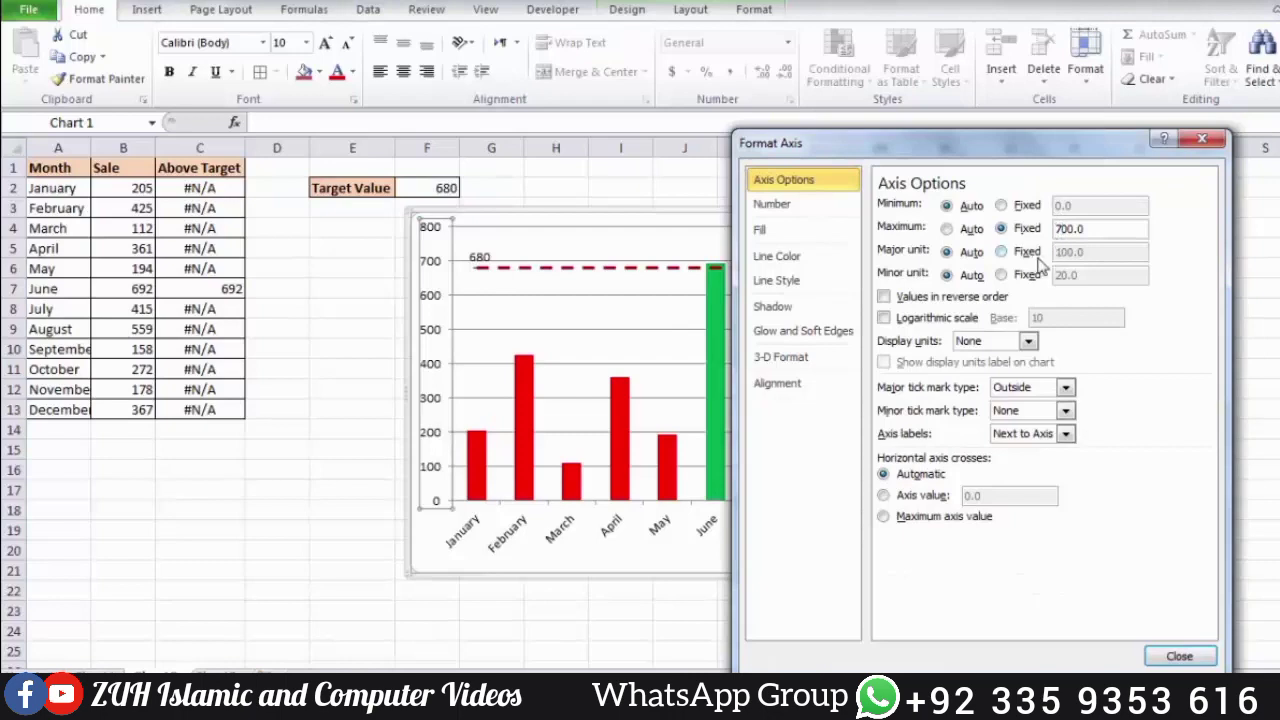
pyautogui.click(1028, 253)
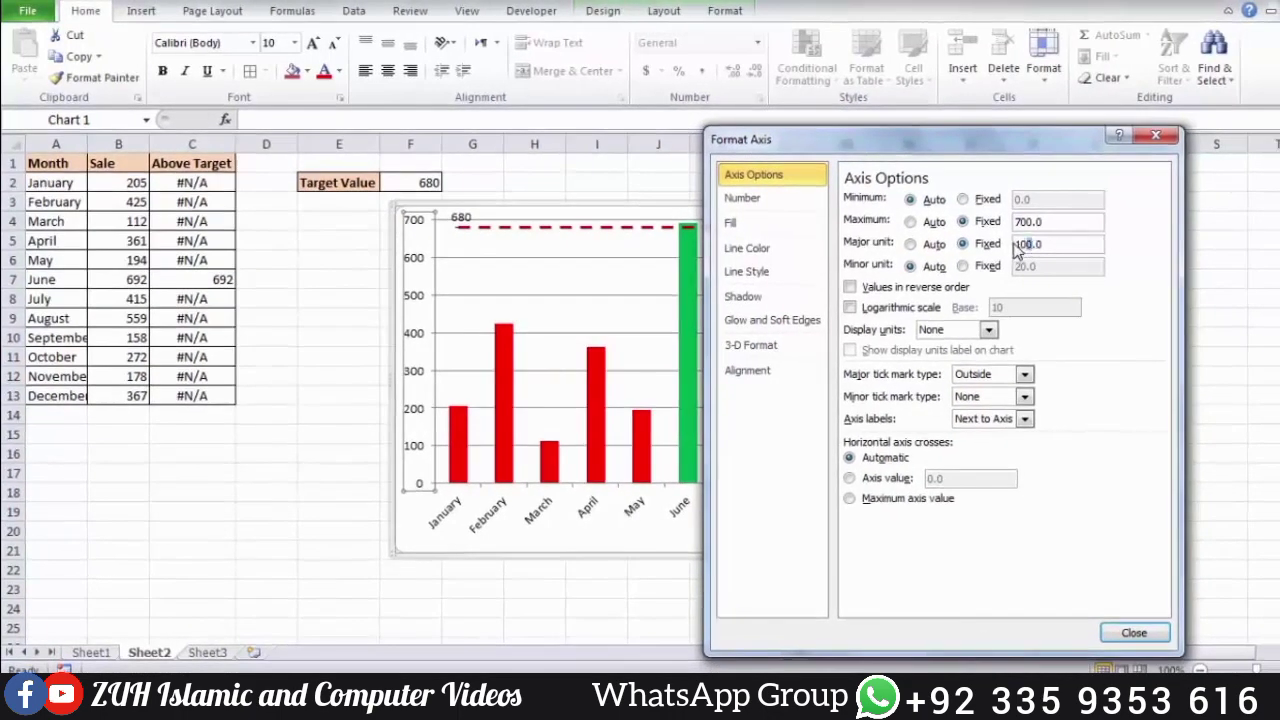
pyautogui.click(1122, 630)
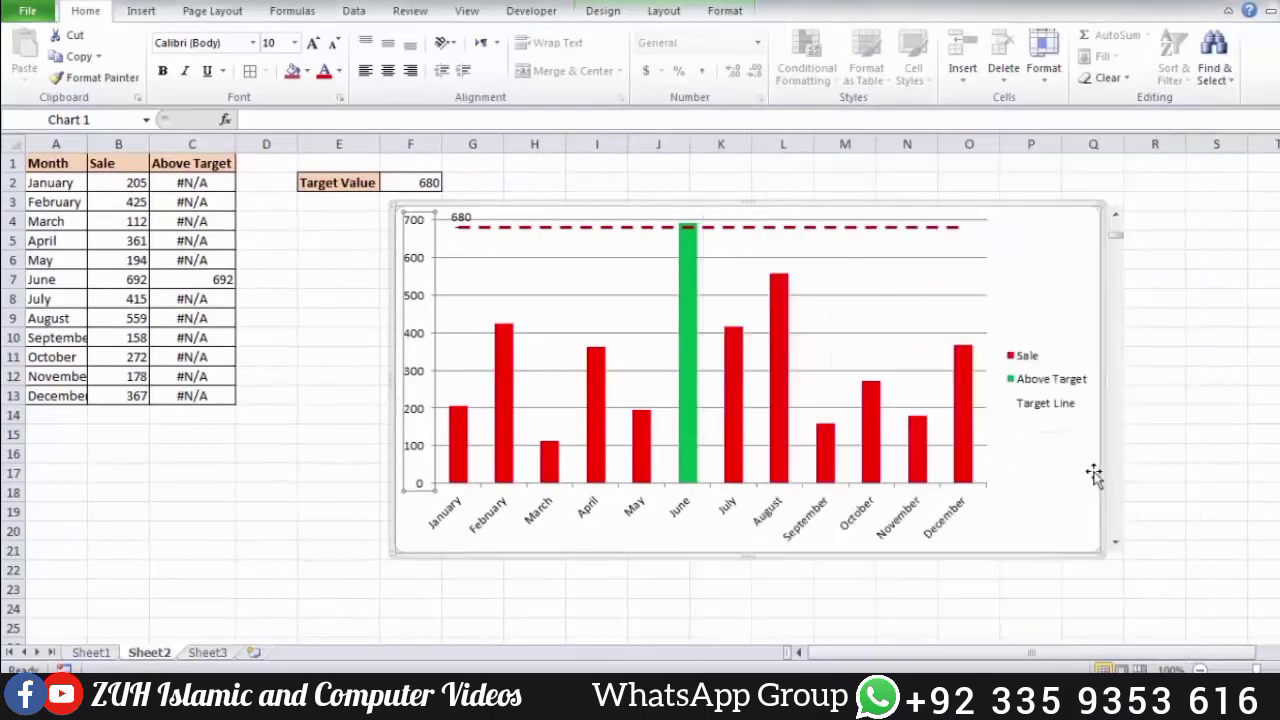
pyautogui.click(1140, 380)
pyautogui.click(1177, 318)
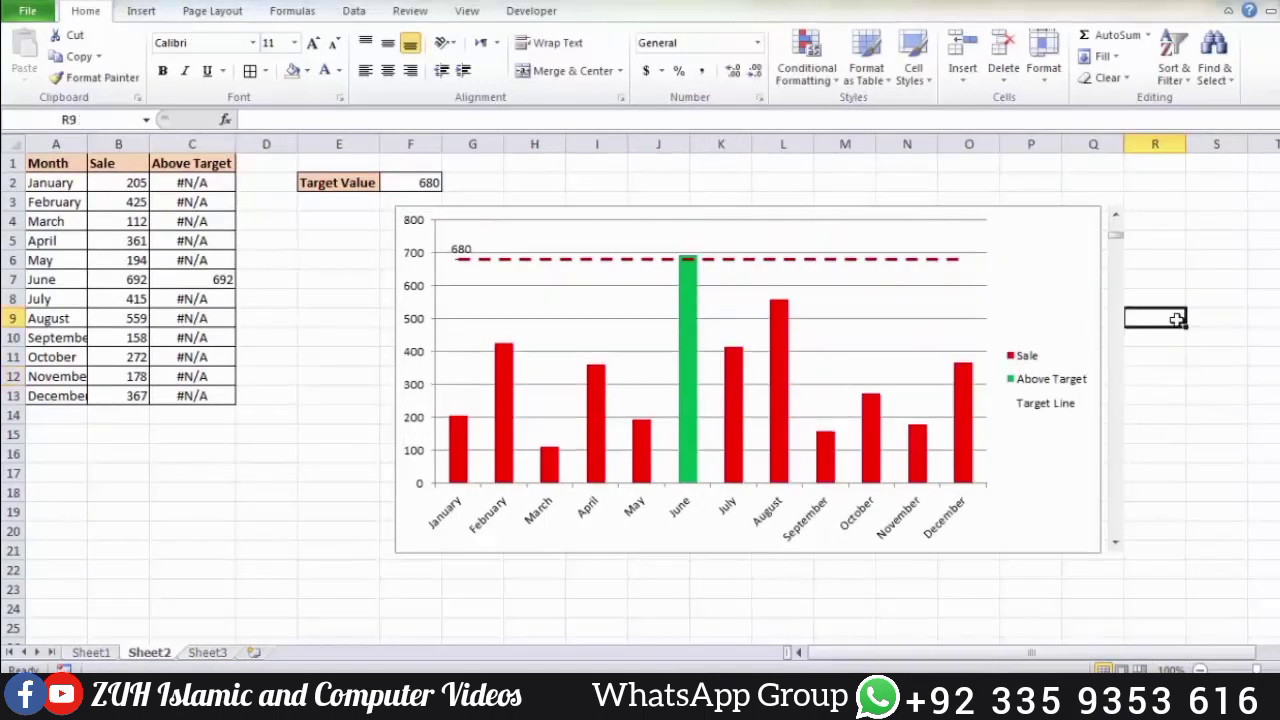